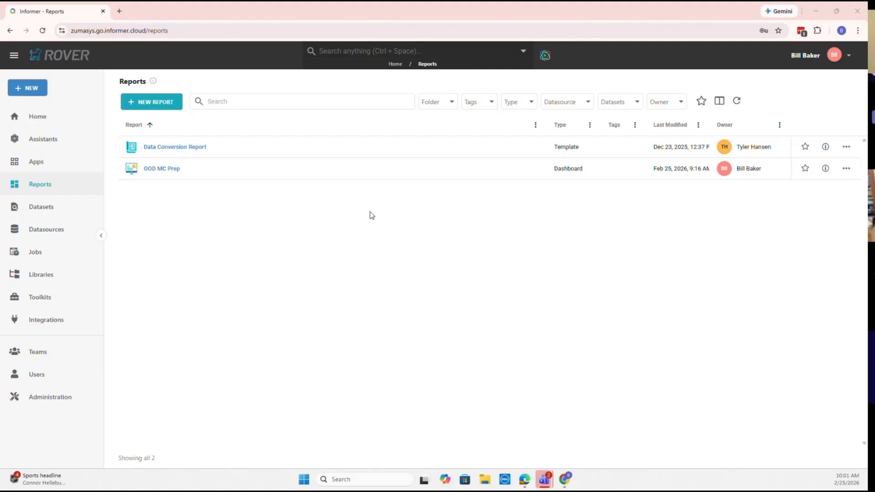
- Create a new dashboard report named "Masterclass Sales Team Dashboard Example" without choosing an initial dataset
click(163, 109)
click(146, 147)
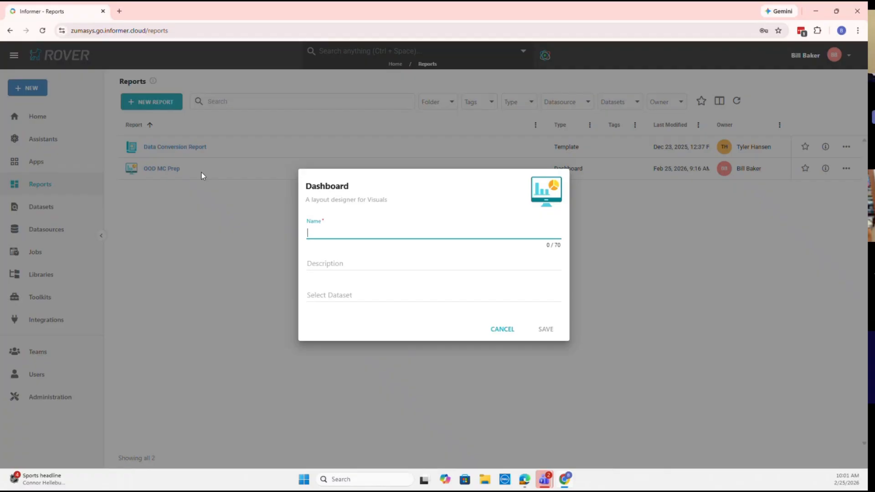
text(Masterclass Sales Team Da)
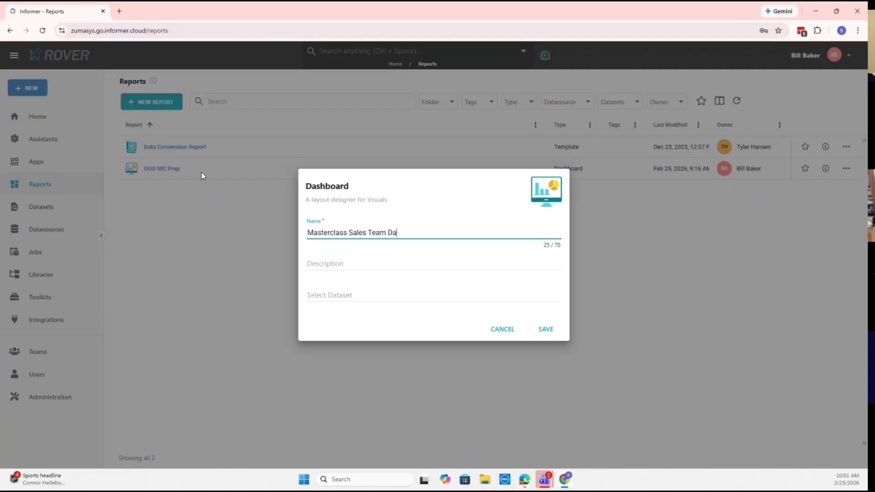
text(shboard Example)
key(Return)
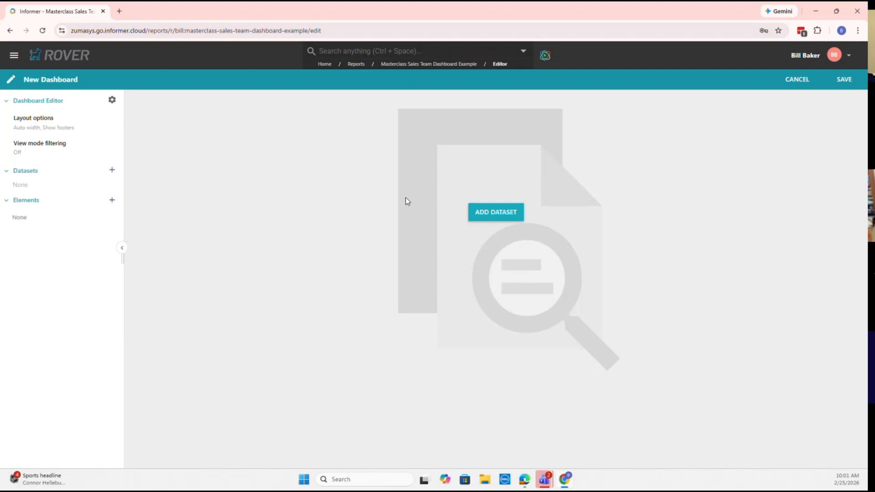
- Add the dataset "File: LOG [DEMO.NEW]" to the dashboard with its default label and alias
click(112, 169)
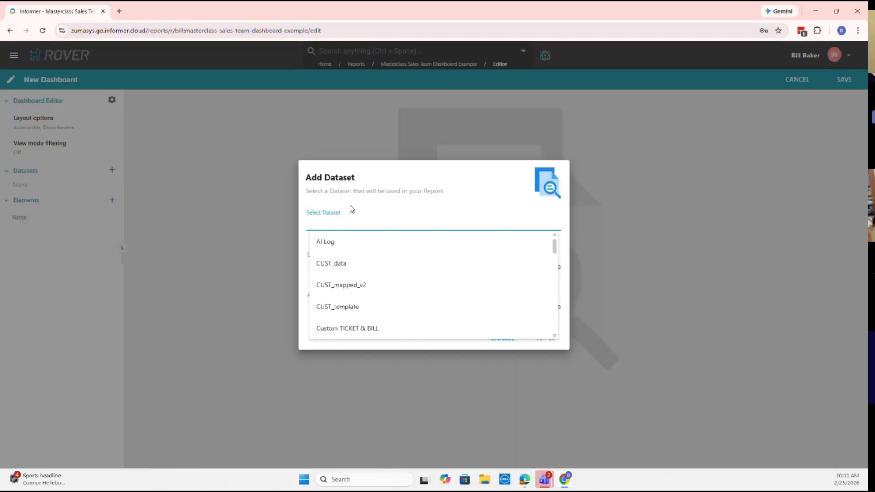
text(log)
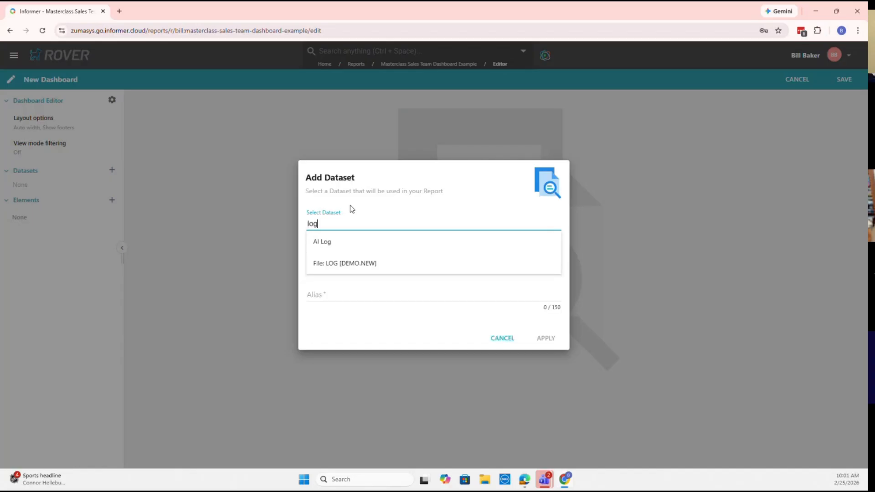
click(365, 264)
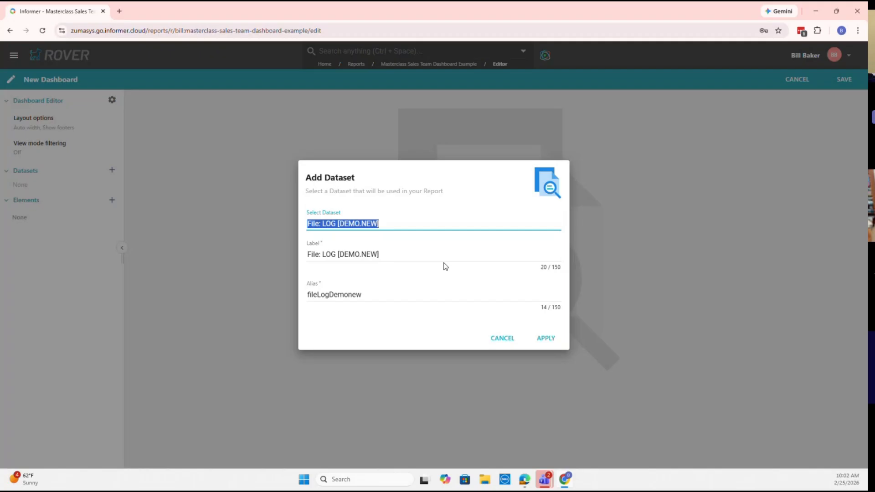
click(557, 341)
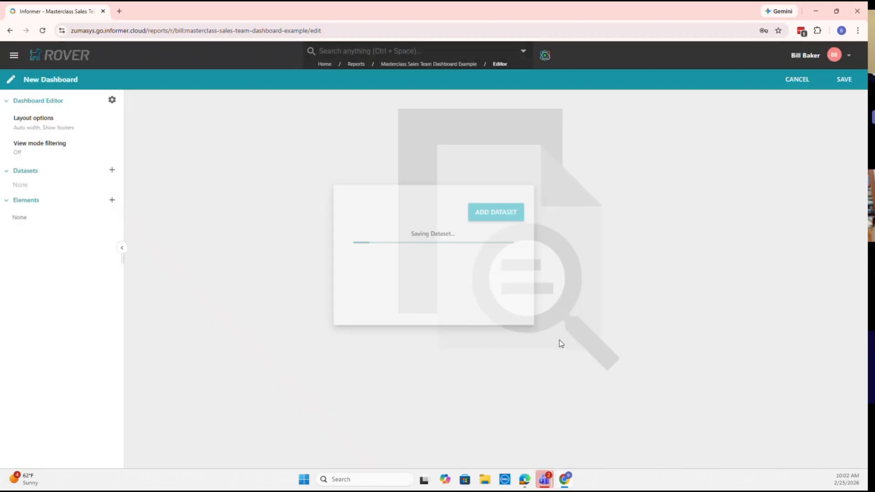
- Add the quote dataset "File: SOQUOTE [DEMO.NEW]" to the dashboard
click(115, 171)
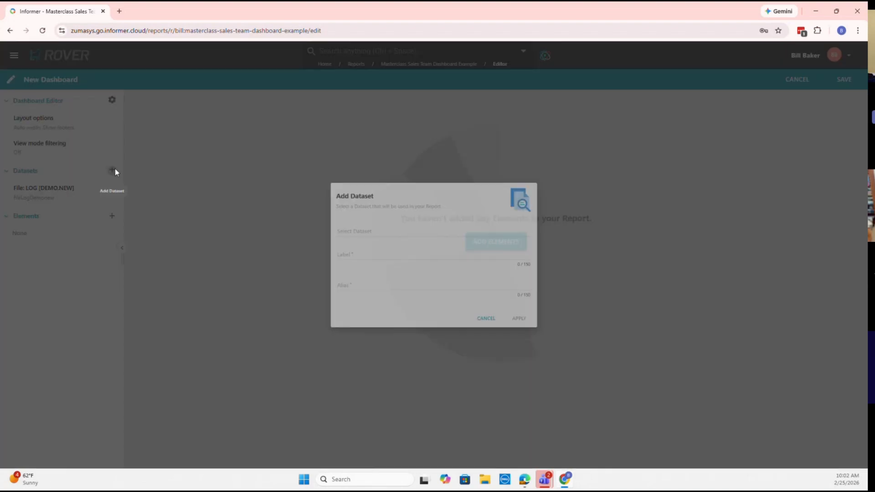
text(quote)
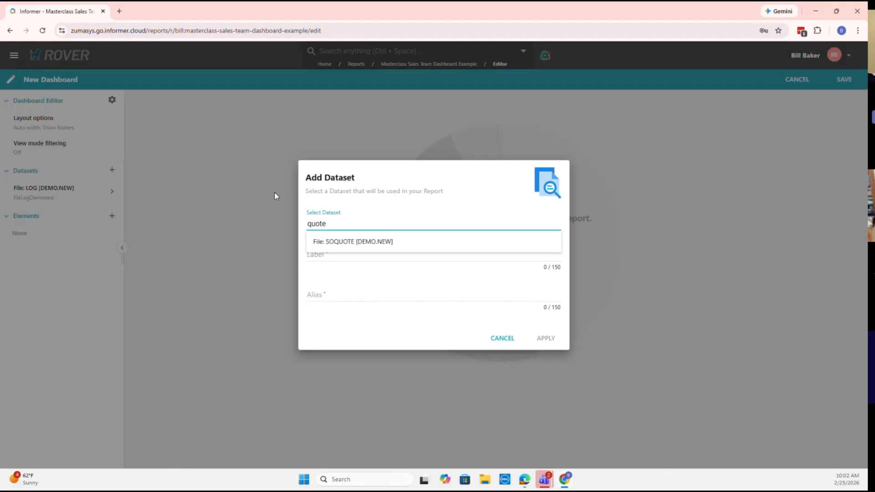
click(388, 241)
click(545, 338)
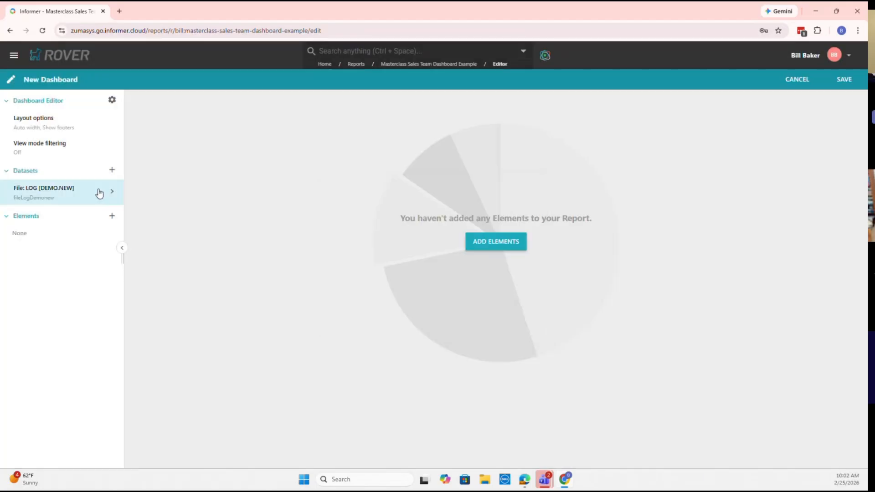
- Add the sales order dataset "File: SO [DEMO.NEW]" to the dashboard
click(113, 171)
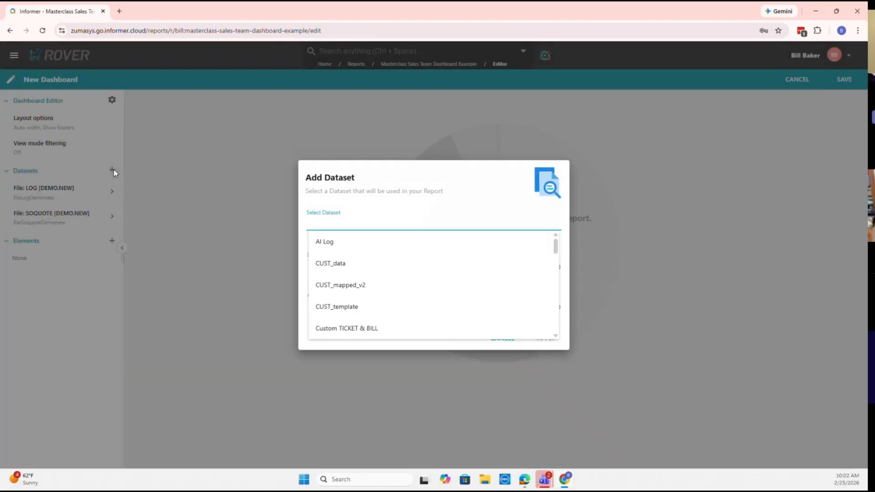
text(so)
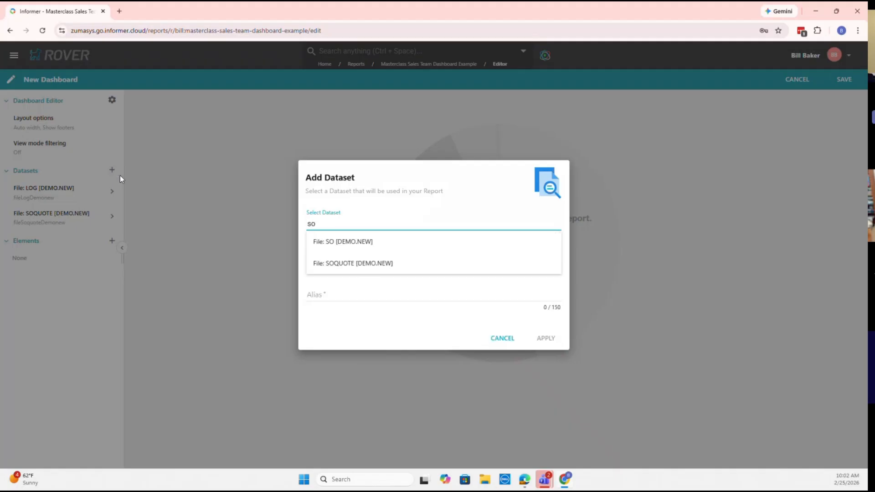
click(394, 241)
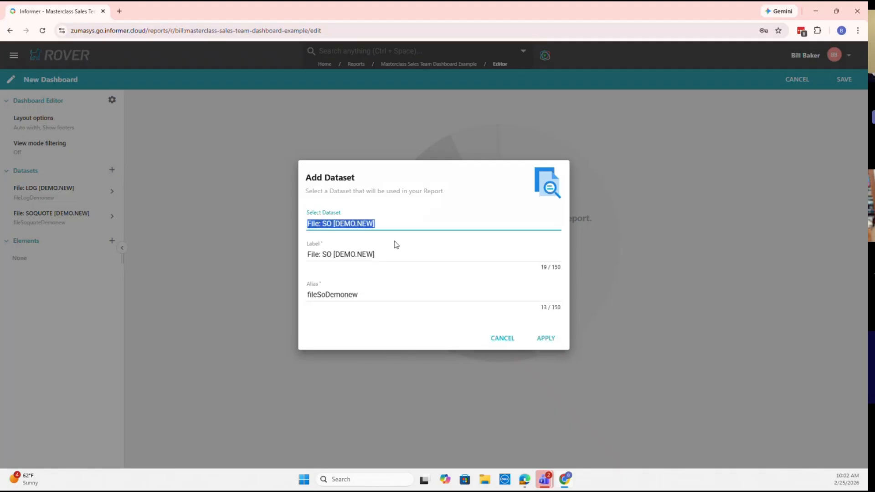
click(555, 338)
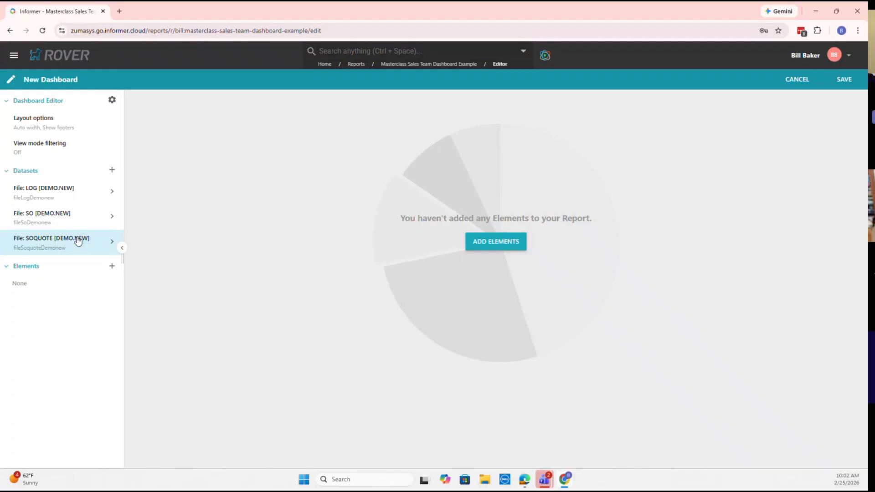
- Add a layout panel titled "header" and shorten it to about a third of its default height
click(112, 266)
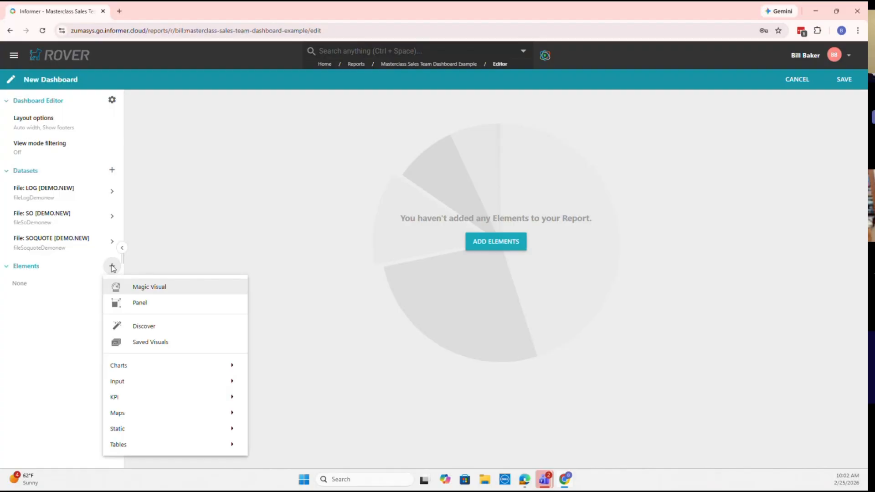
click(165, 309)
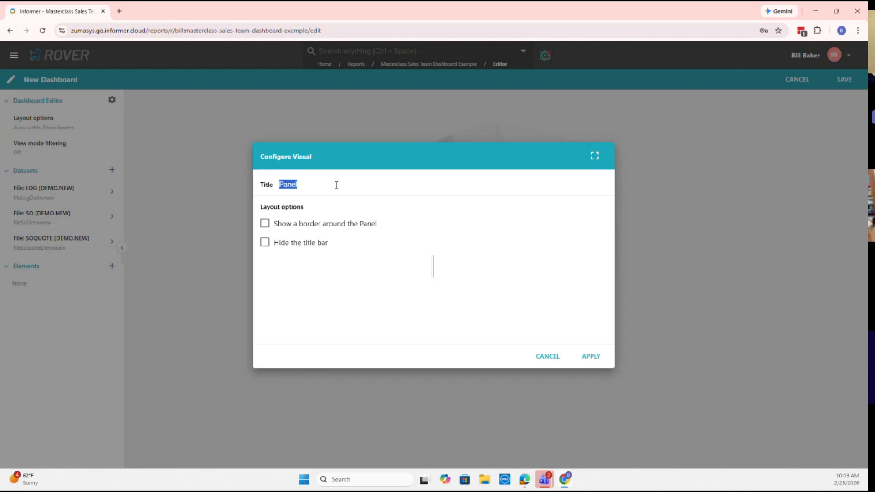
text(header)
click(591, 355)
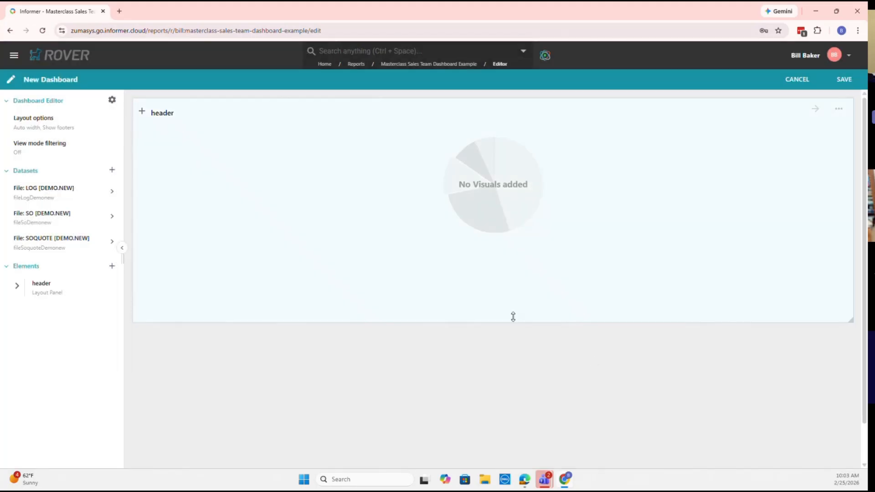
drag(513, 316, 517, 176)
- Add a second layout panel titled "Log" to the dashboard
click(112, 266)
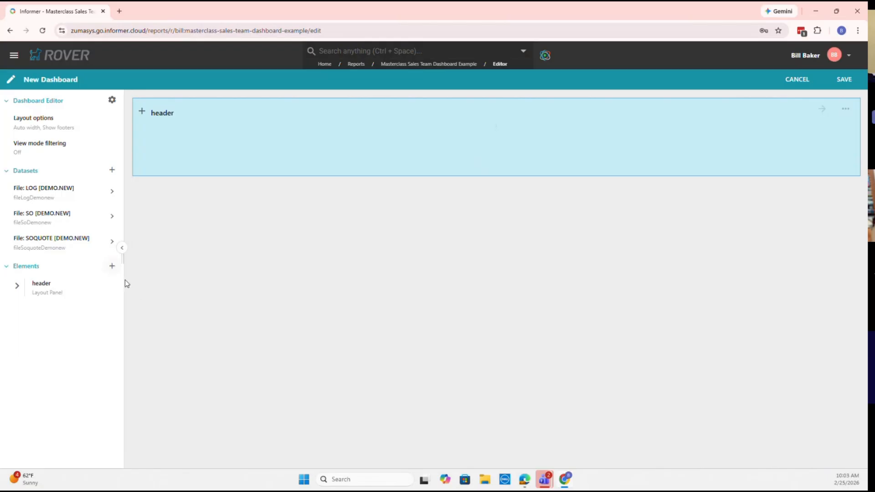
click(111, 265)
click(138, 302)
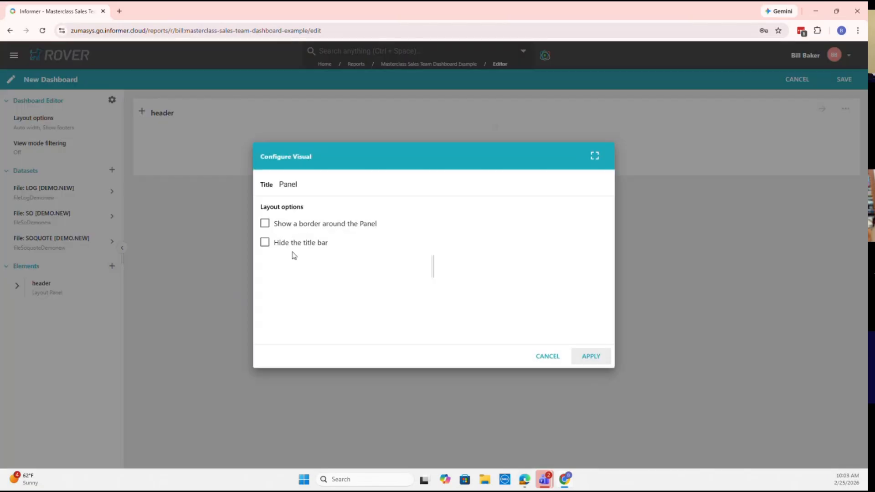
double_click(316, 188)
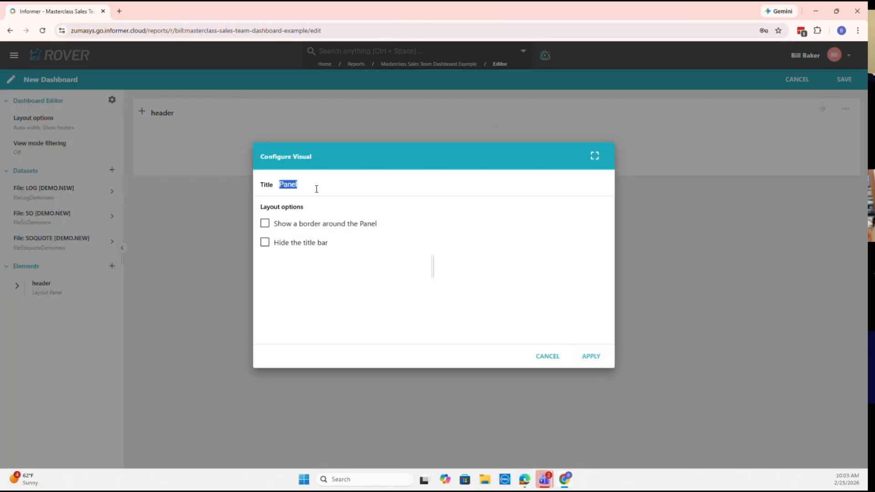
text(Log)
click(590, 356)
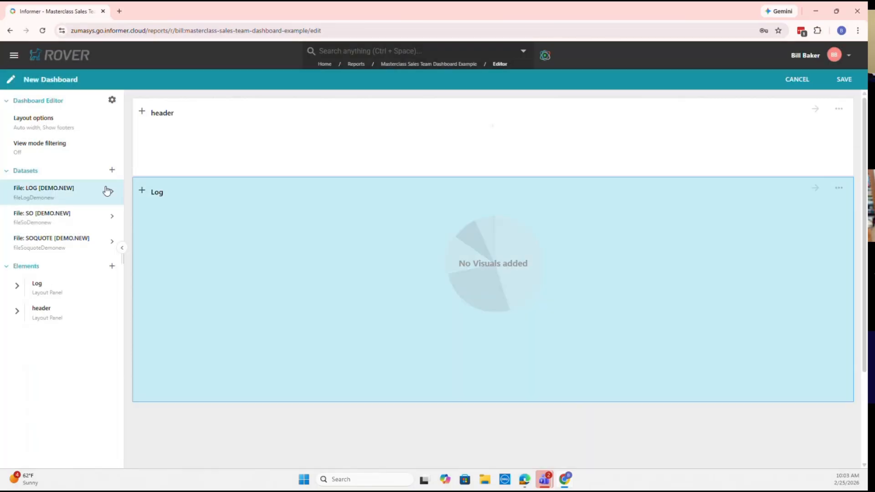
- Add a layout panel titled "Quote" to the dashboard
click(111, 266)
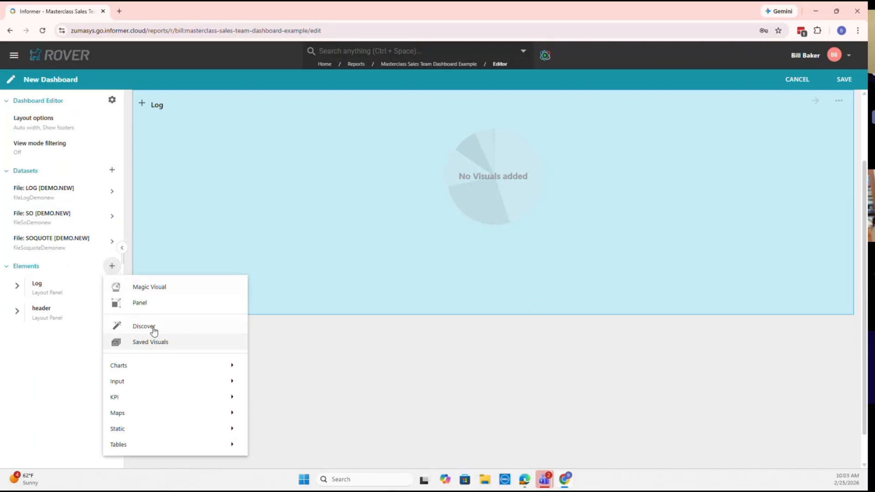
click(146, 302)
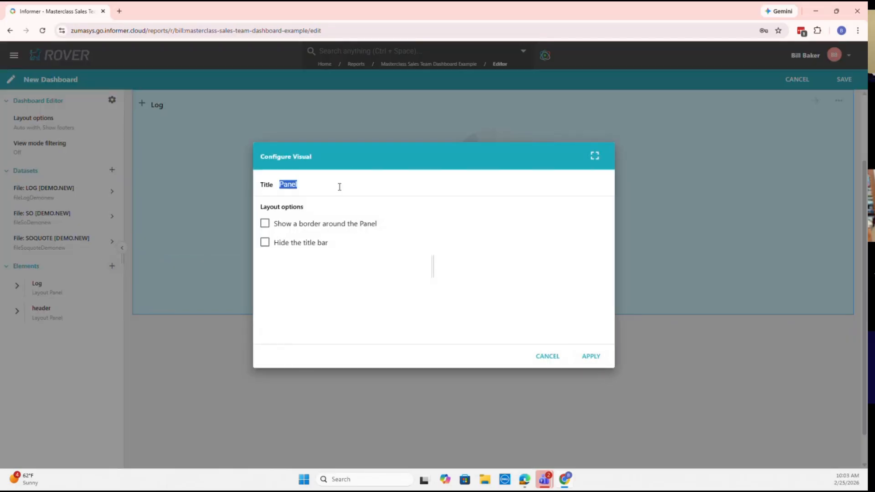
text(Quote)
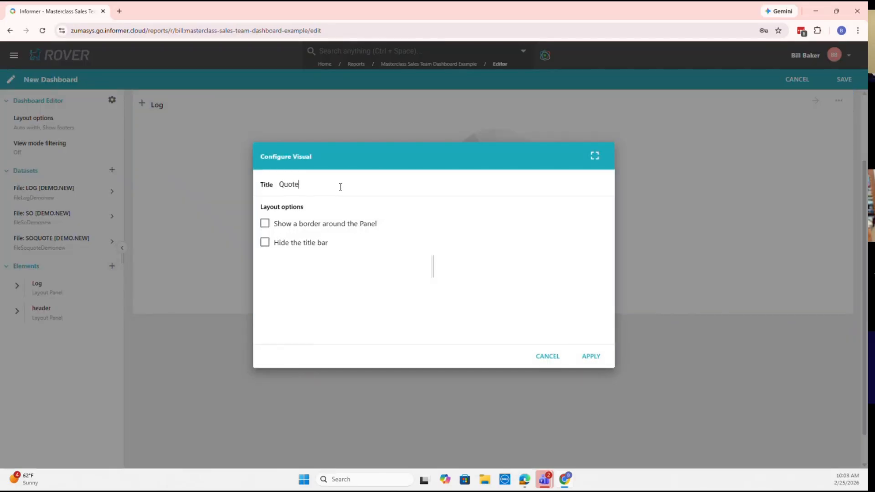
click(589, 356)
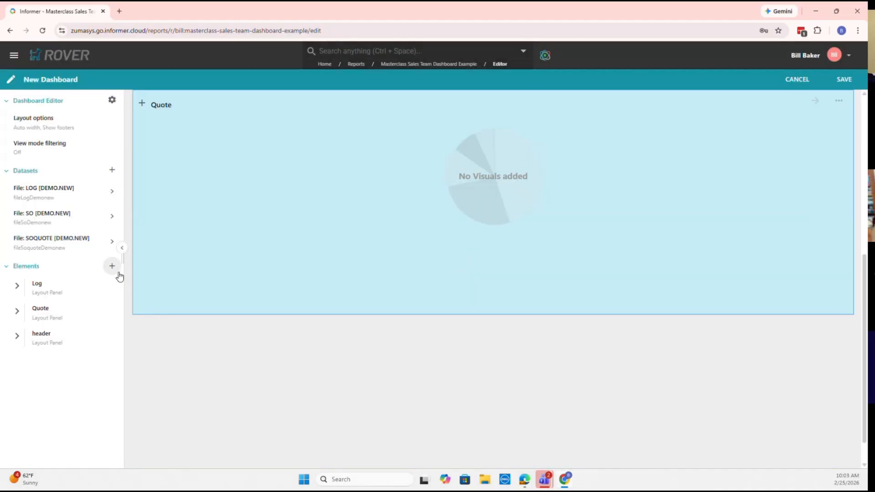
- Add a layout panel titled "Orders" to the dashboard
click(112, 269)
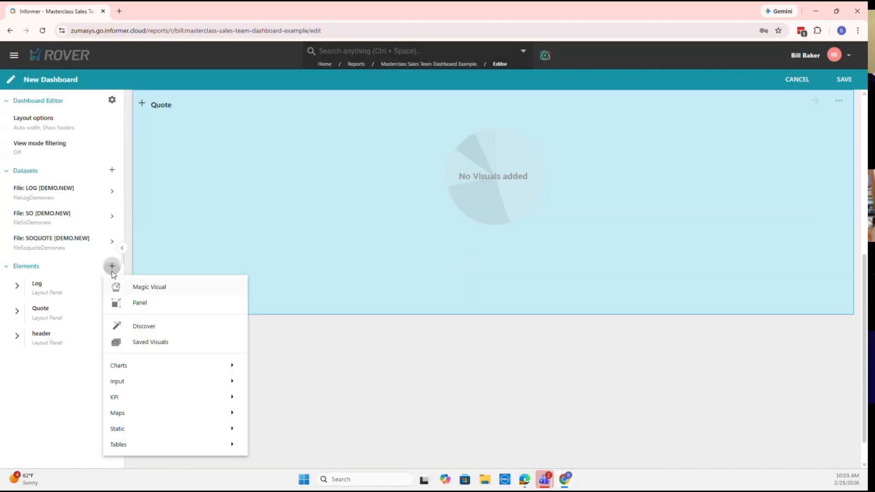
click(133, 304)
click(323, 181)
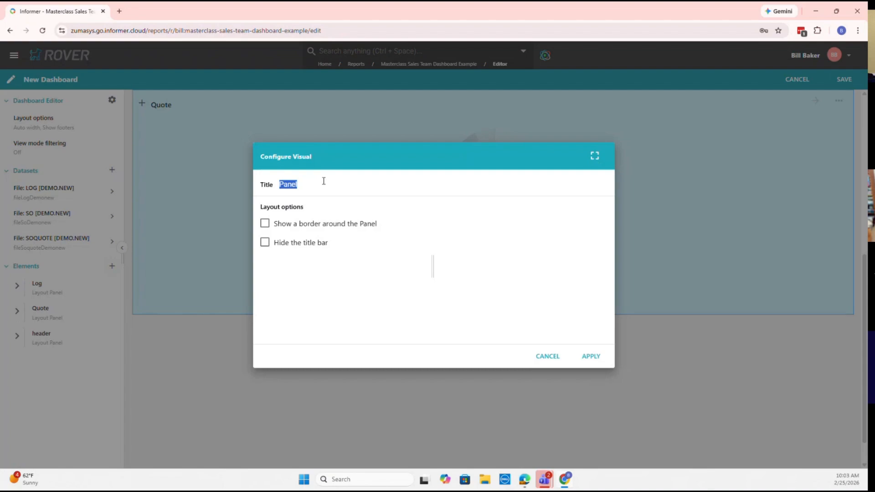
text(Orders)
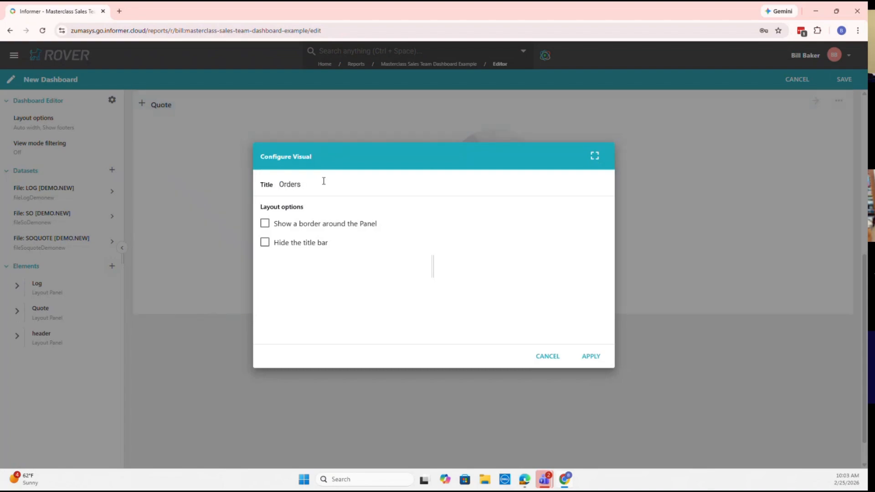
click(585, 354)
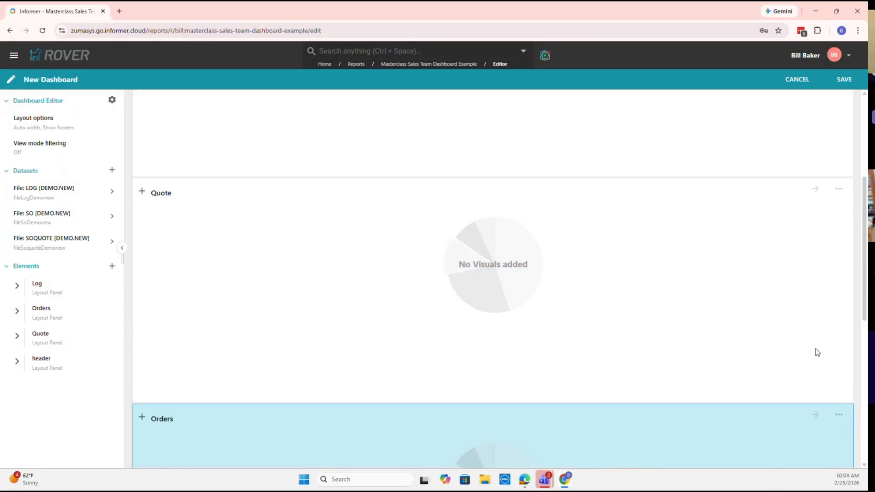
- Add a static HTML visual to the header panel
scroll(817, 353, up, 2)
scroll(242, 228, up, 3)
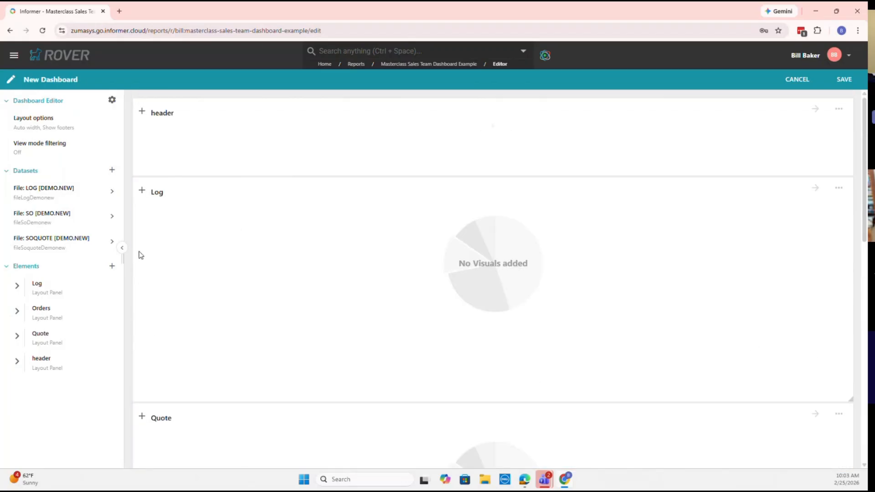
click(141, 112)
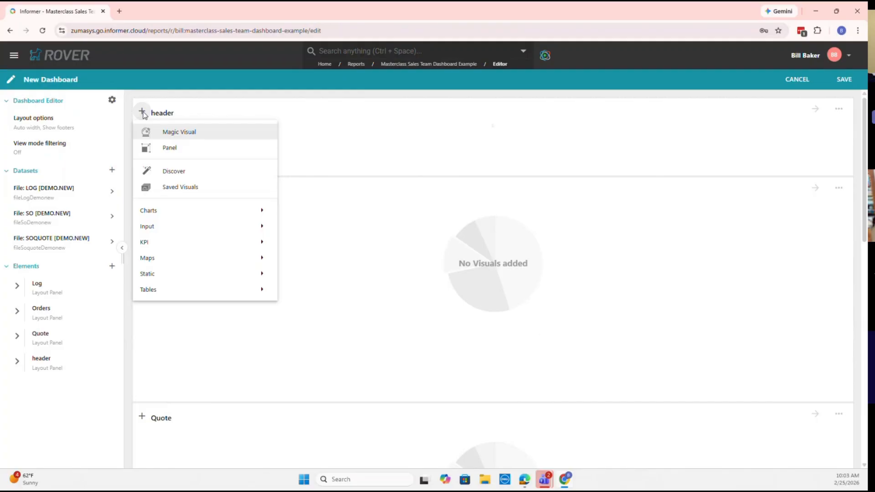
click(285, 130)
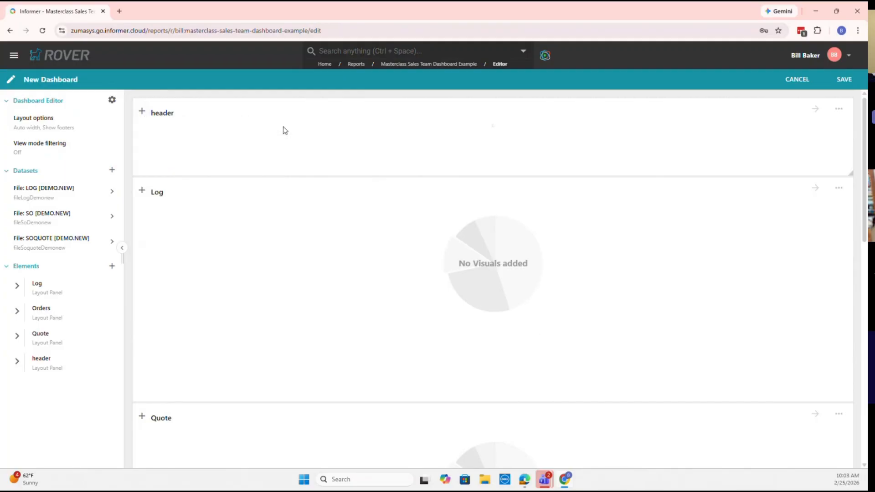
click(144, 113)
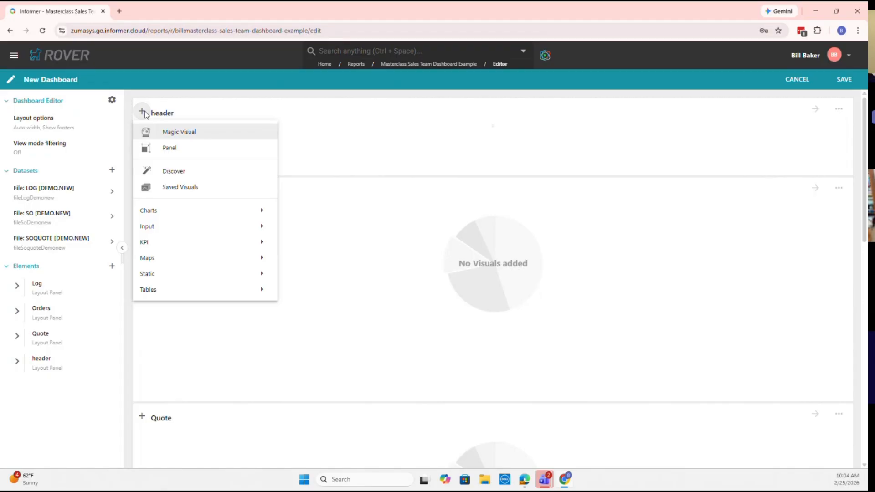
mouse_move(197, 279)
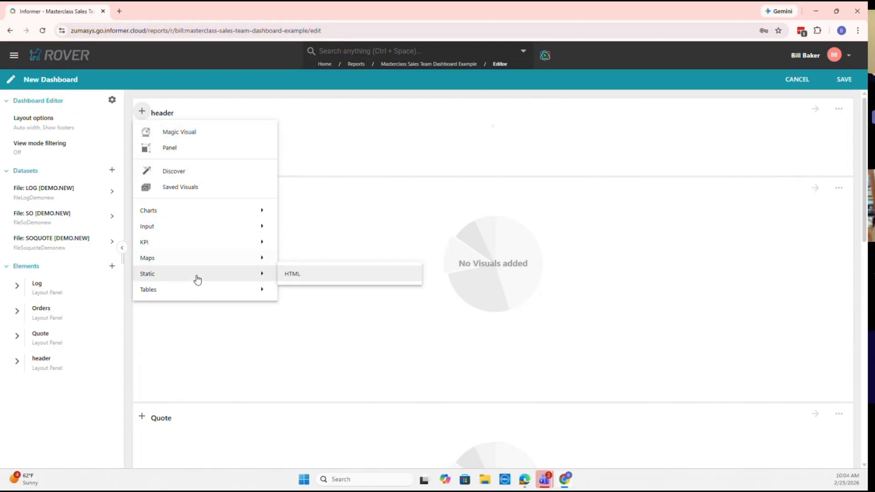
click(318, 280)
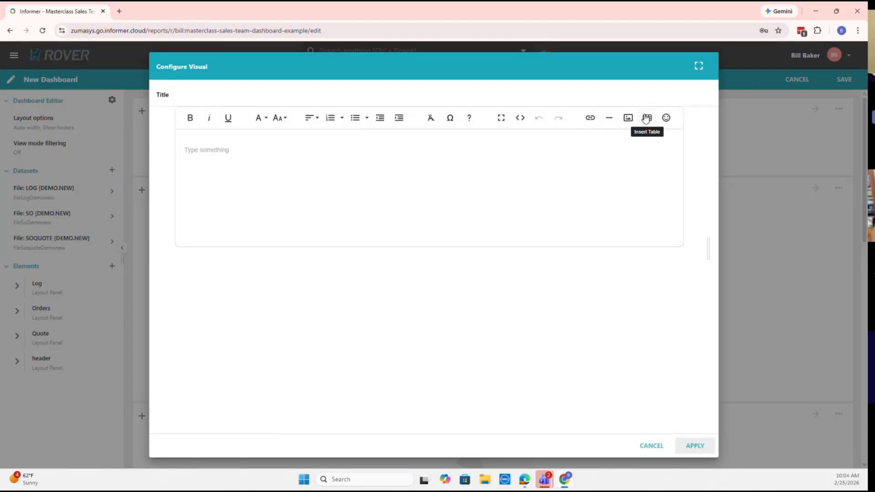
- Insert a table with one row and two columns in the HTML visual and narrow its first column to about 27% of the width
click(646, 117)
click(660, 148)
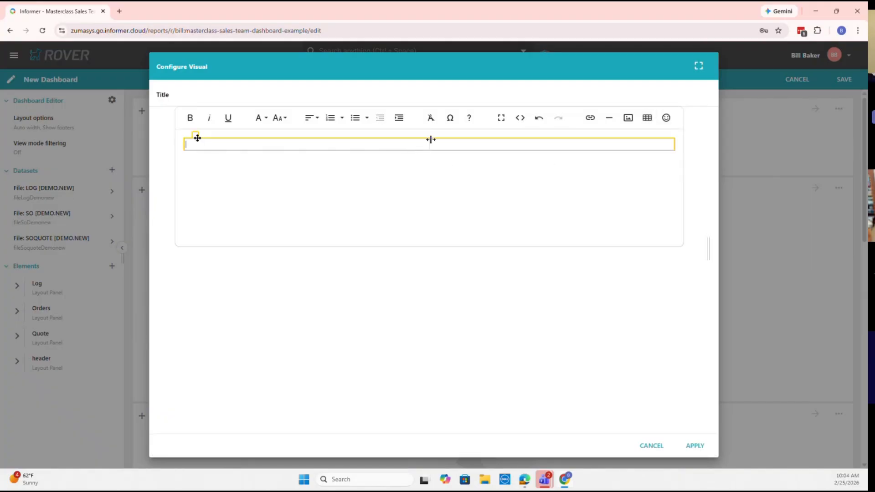
drag(430, 142, 316, 146)
- Insert the favicon image from the BI Images folder into the table's first cell
click(627, 119)
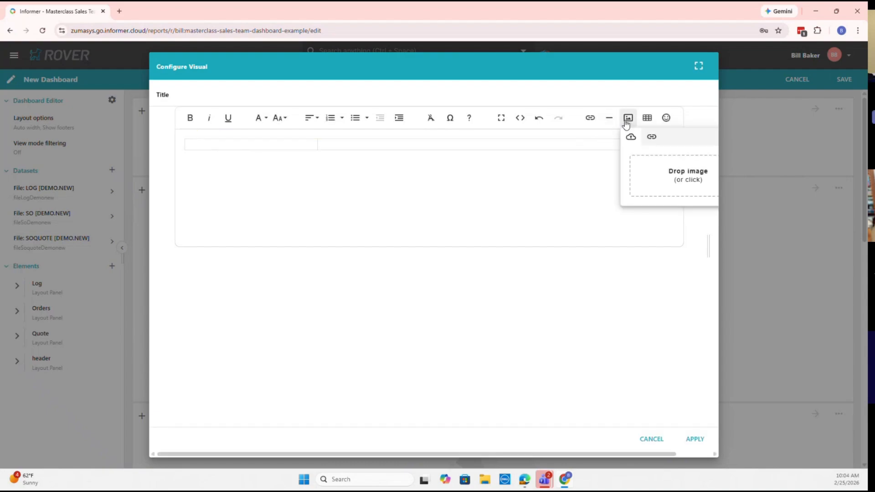
click(682, 175)
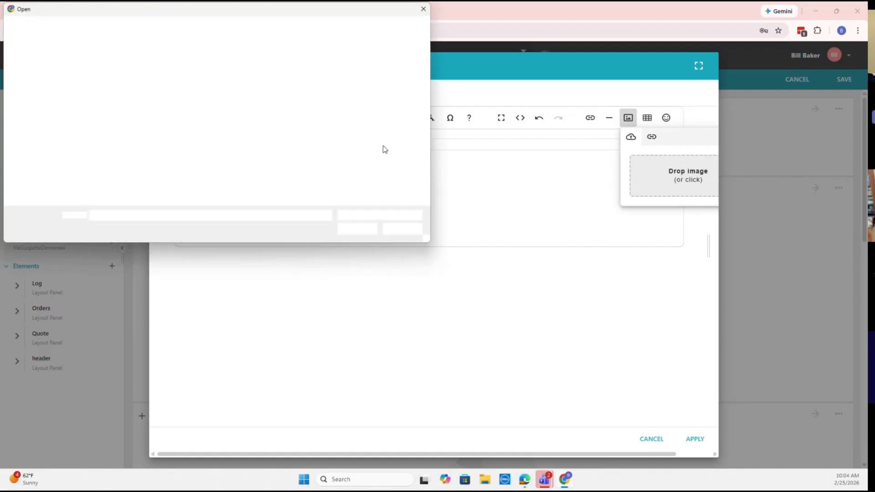
double_click(128, 86)
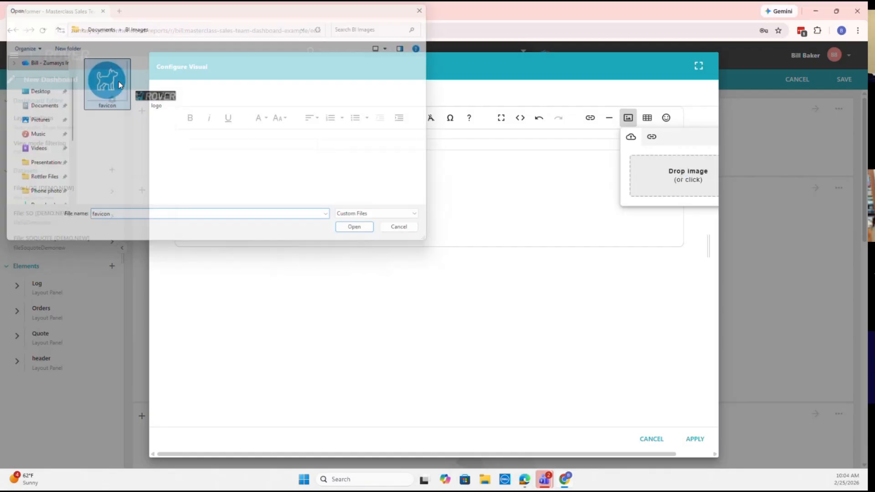
- Enter "Demo Dashboard" in the table's second cell as bold, centered text at size 36, and apply the HTML visual
click(405, 176)
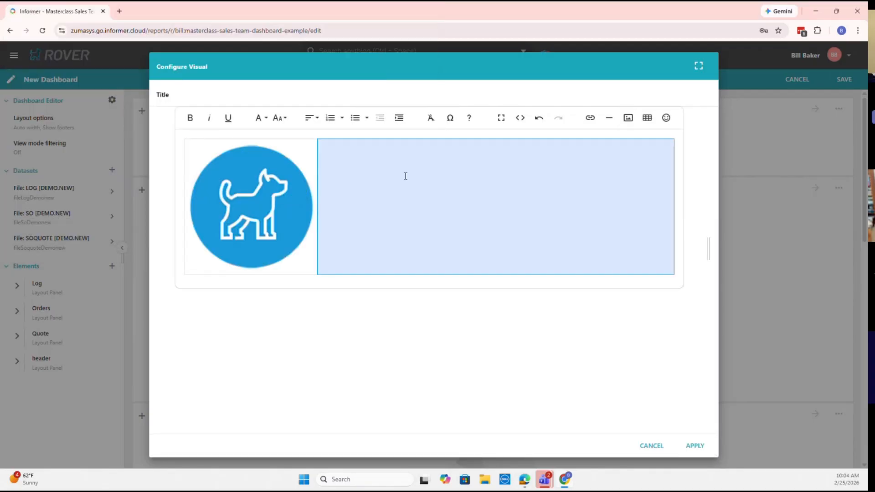
text(Demo Dashboard)
triple_click(394, 207)
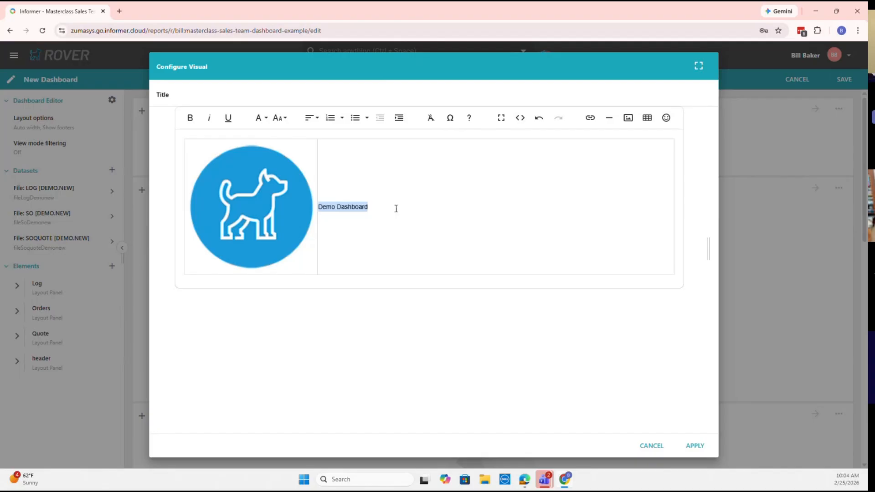
key(ctrl+b)
click(280, 118)
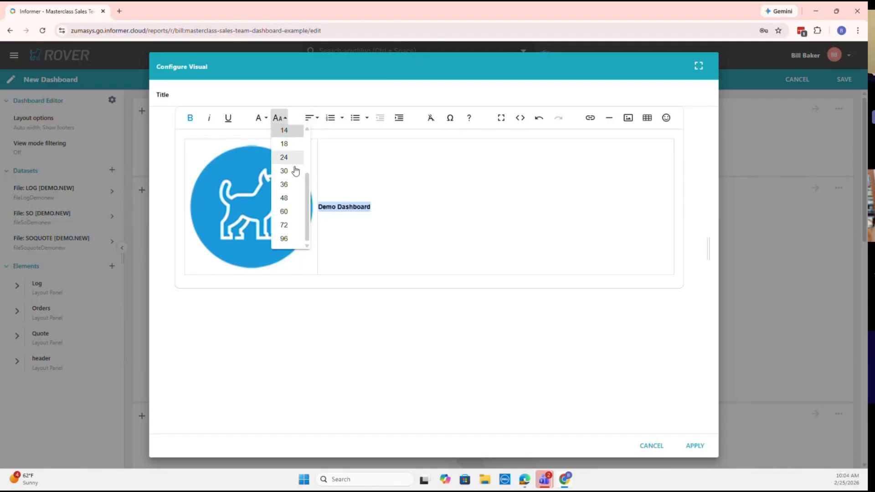
click(296, 171)
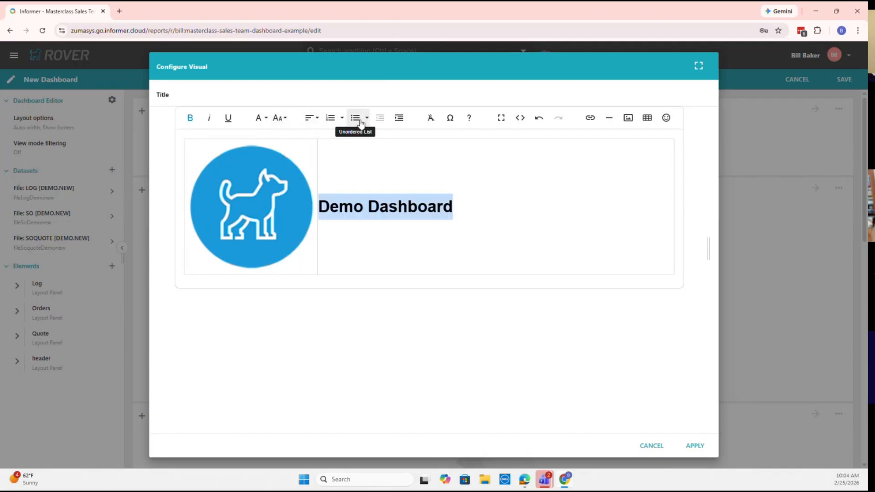
click(311, 118)
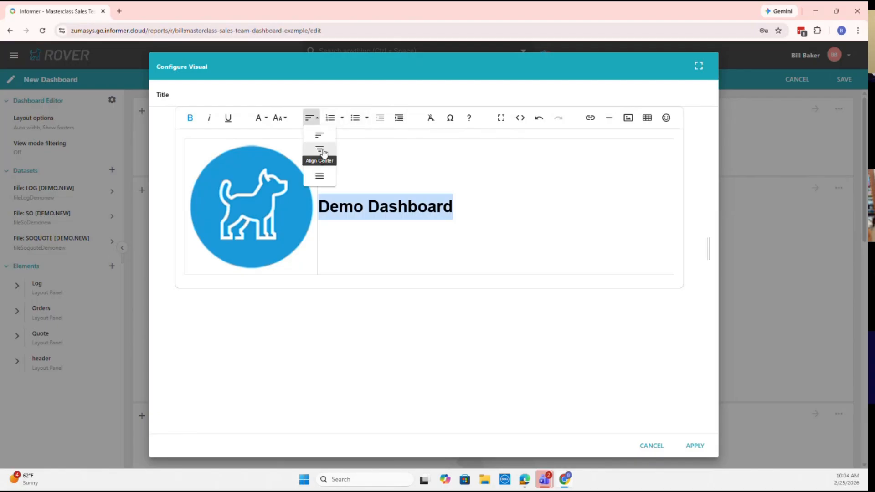
click(322, 150)
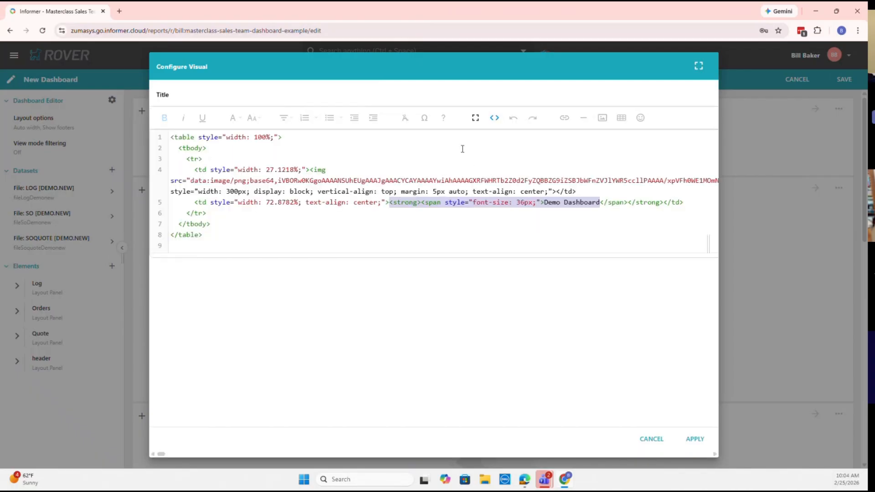
click(695, 439)
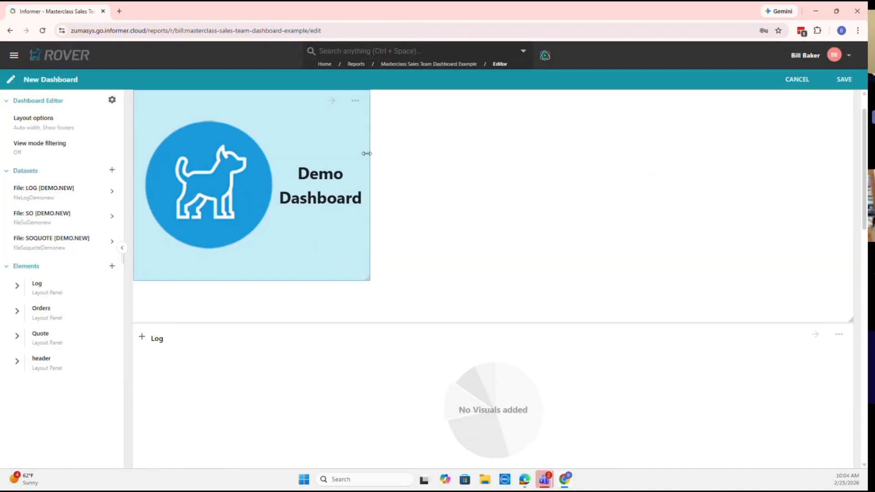
- Widen the Demo Dashboard visual to the full width of the header panel and reduce the height of both the visual and the panel
drag(368, 154, 827, 168)
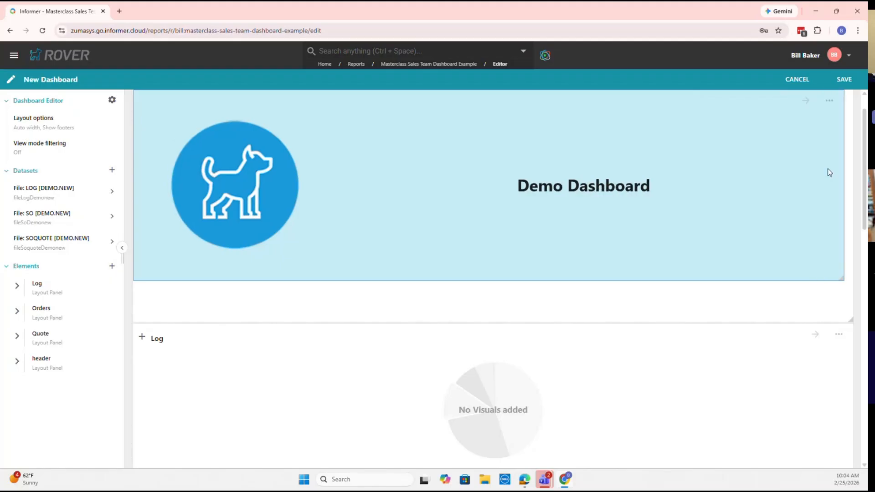
drag(578, 282, 580, 252)
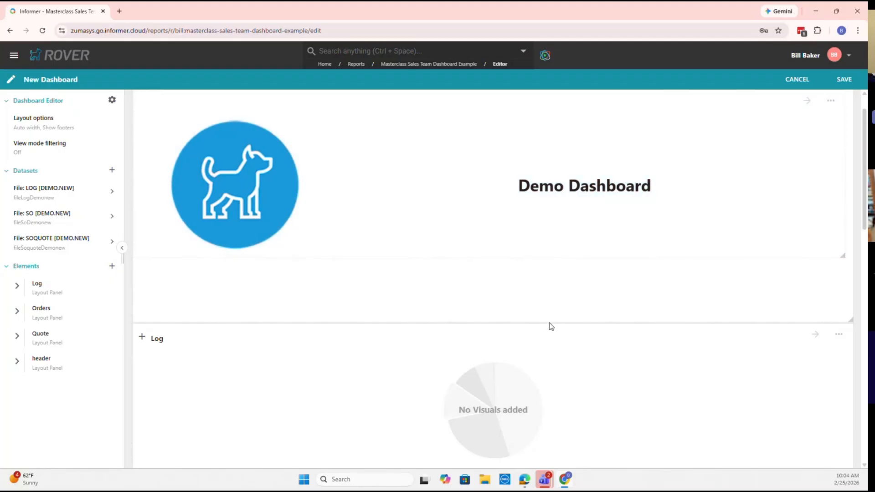
drag(551, 327, 554, 278)
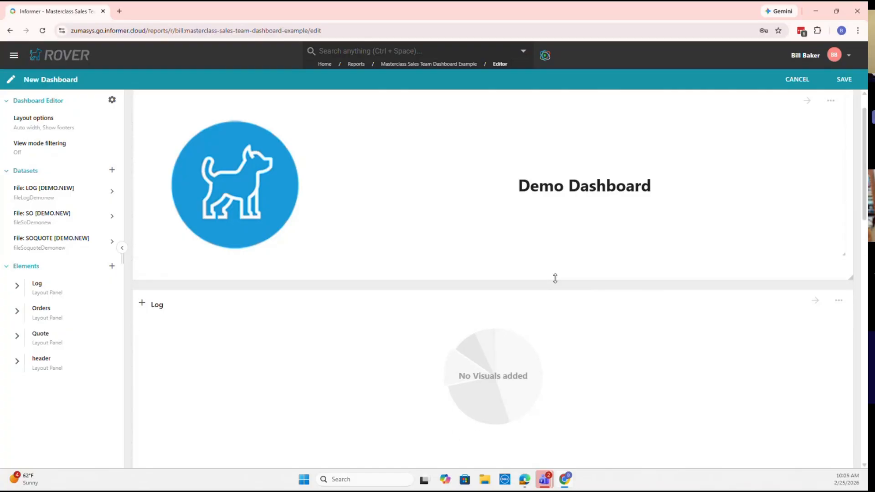
- Start Discover in the Log panel and select the Created By, Name and Name Xref fields of the File: LOG [DEMO.NEW] dataset
scroll(863, 157, down, 1)
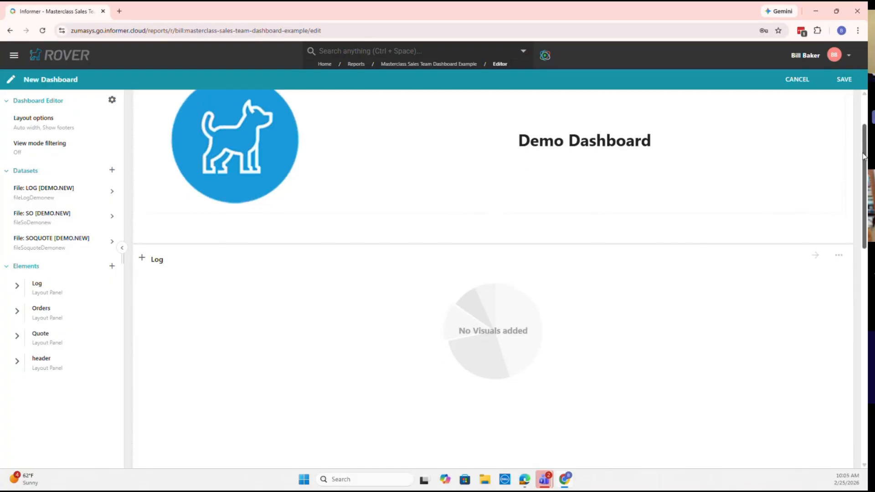
scroll(863, 157, down, 2)
scroll(862, 147, up, 3)
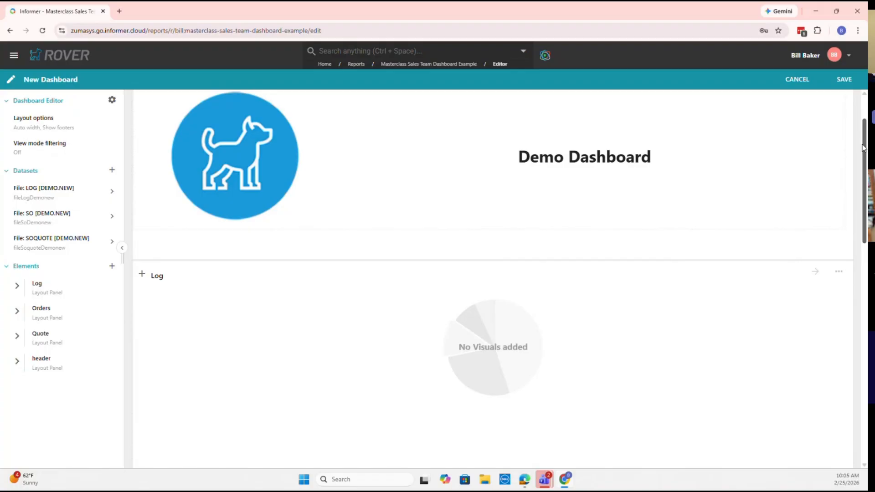
drag(862, 147, 864, 110)
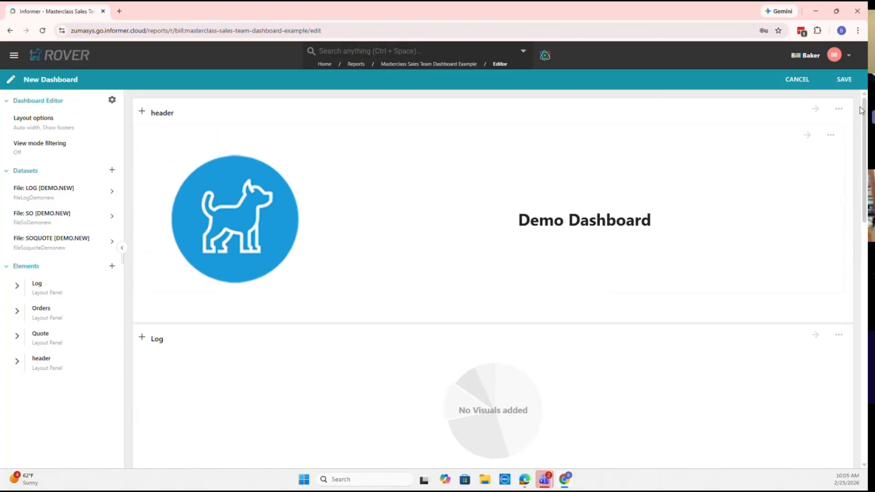
drag(867, 141, 866, 153)
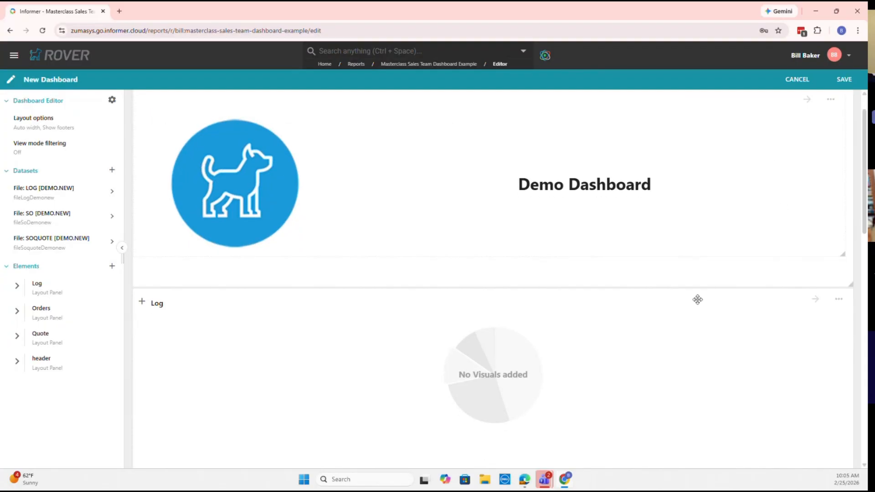
scroll(722, 332, down, 3)
click(142, 166)
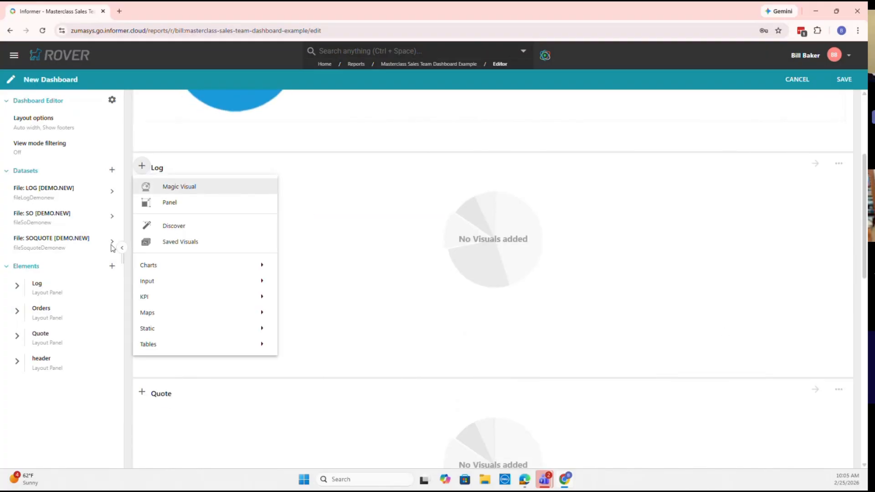
click(183, 235)
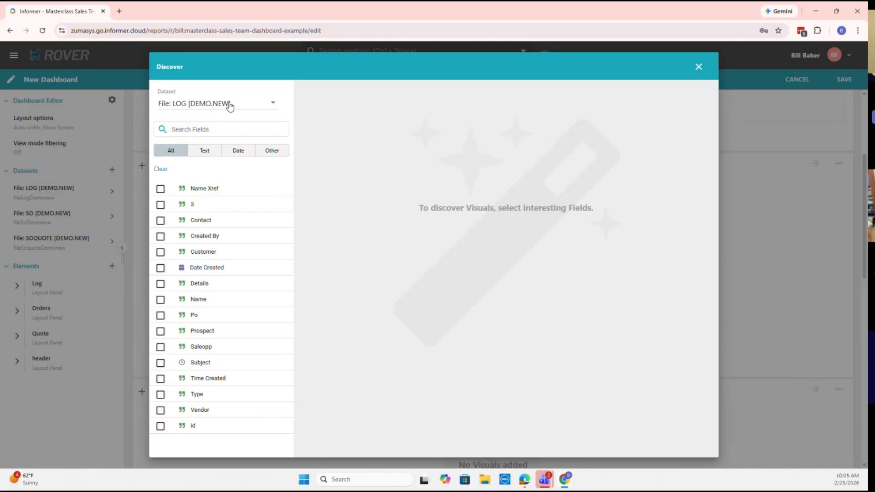
click(226, 131)
click(160, 236)
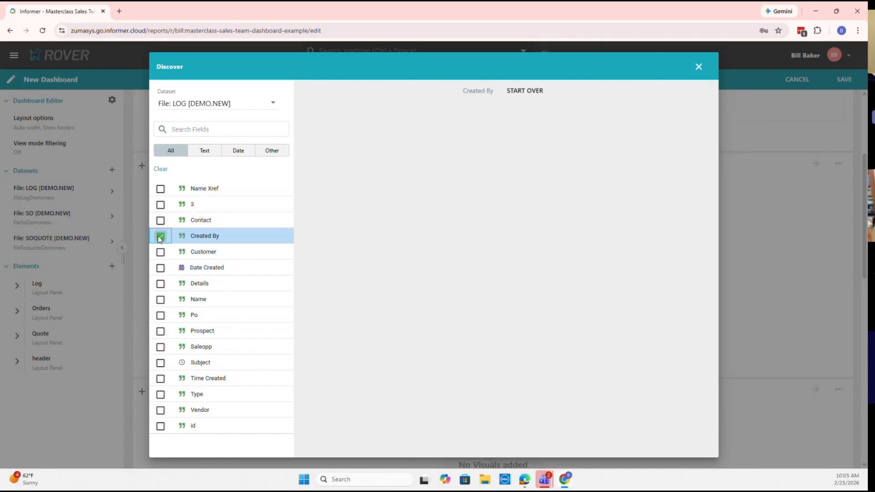
click(161, 300)
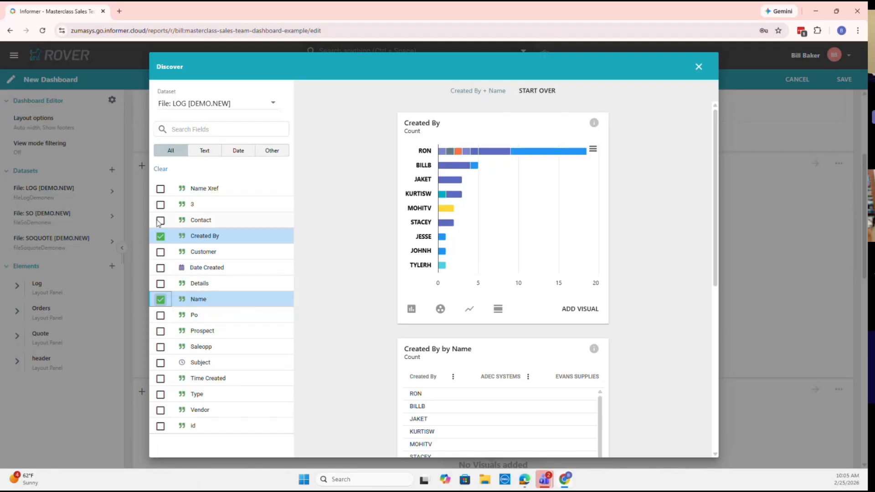
click(160, 188)
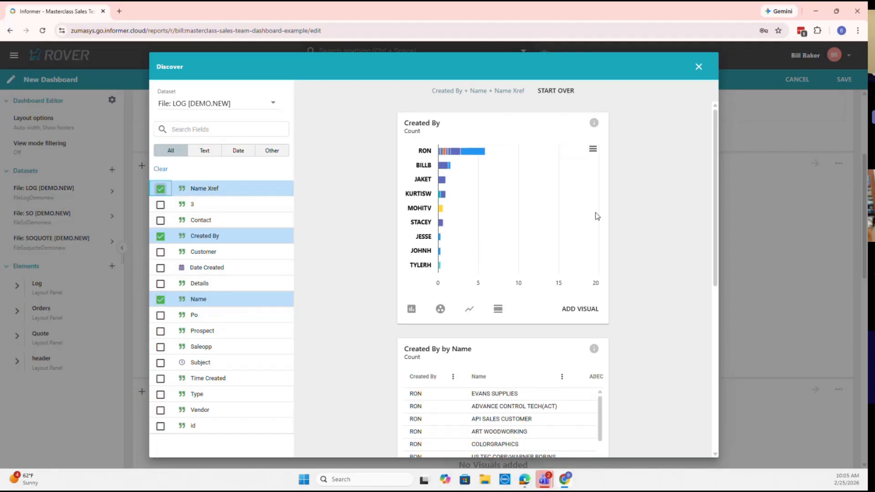
- Add the suggested Created By by Name table and the Created By radar chart to the Log panel, and close Discover
scroll(669, 198, down, 7)
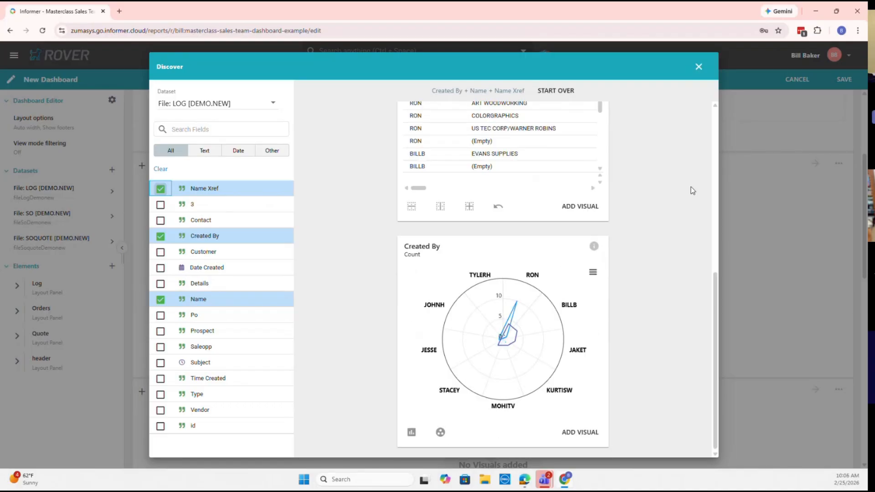
scroll(684, 204, up, 7)
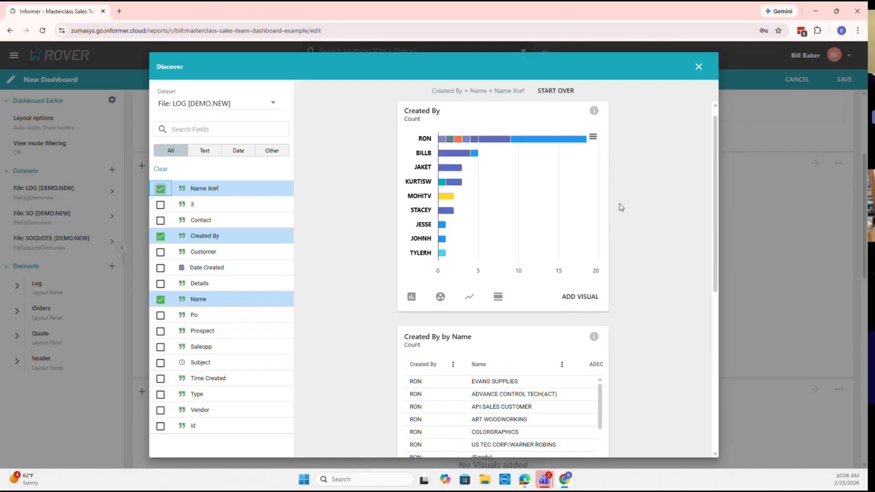
scroll(604, 306, down, 7)
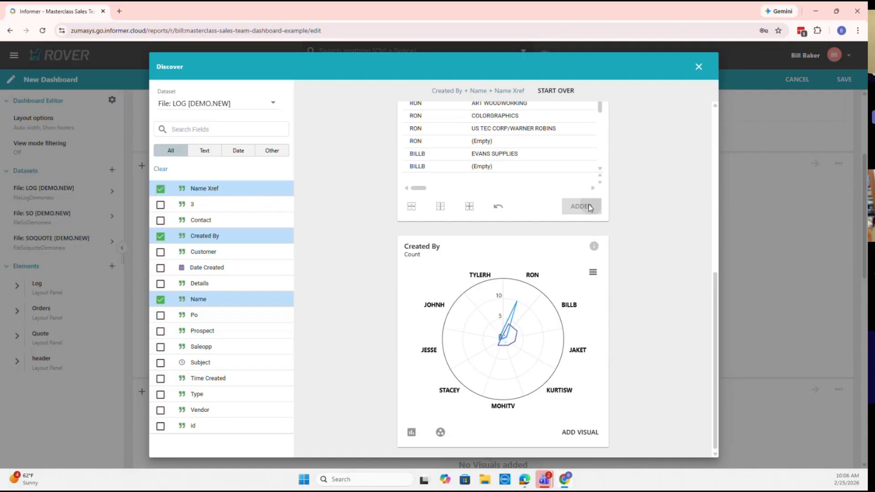
click(579, 432)
scroll(660, 298, up, 7)
scroll(662, 298, down, 7)
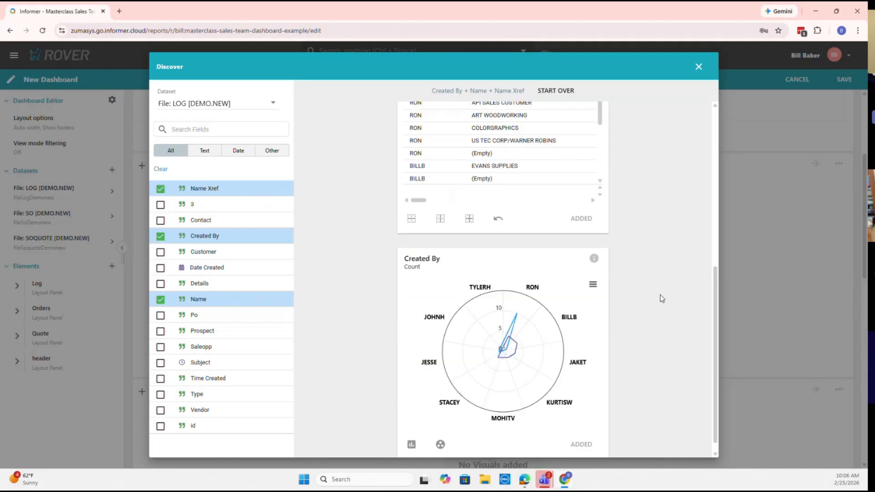
click(698, 67)
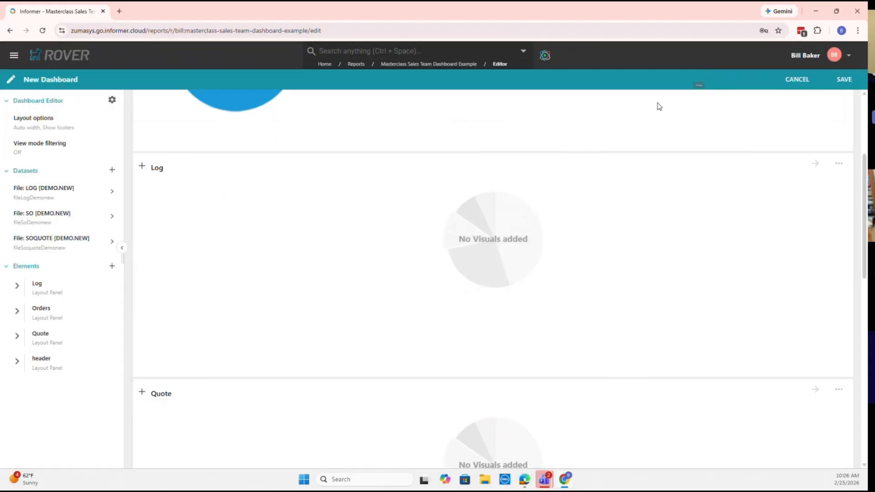
scroll(515, 263, up, 6)
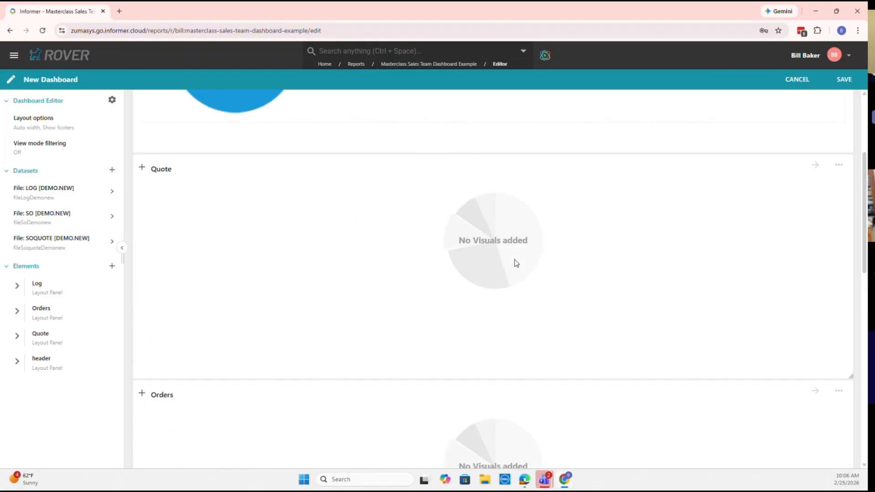
- Move the Log panel up so that it sits directly below the header panel and above the Quote panel
scroll(516, 261, down, 7)
scroll(515, 259, down, 6)
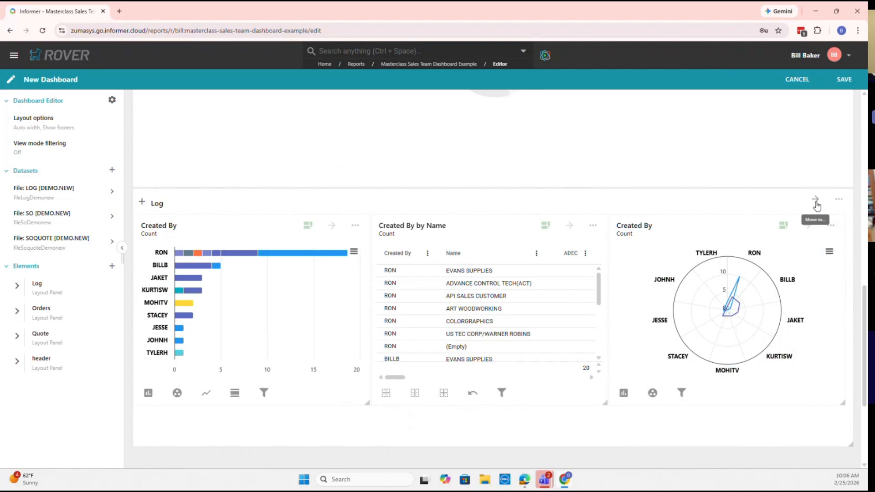
click(815, 200)
scroll(694, 210, down, 5)
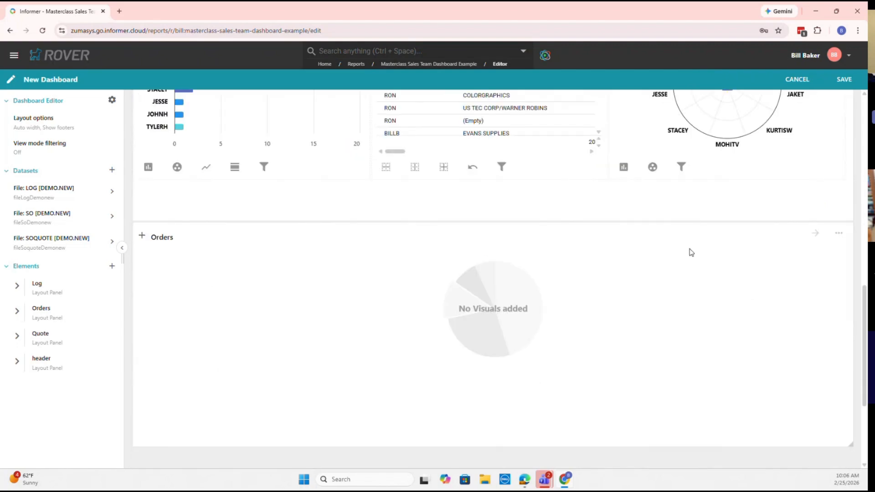
scroll(691, 252, up, 6)
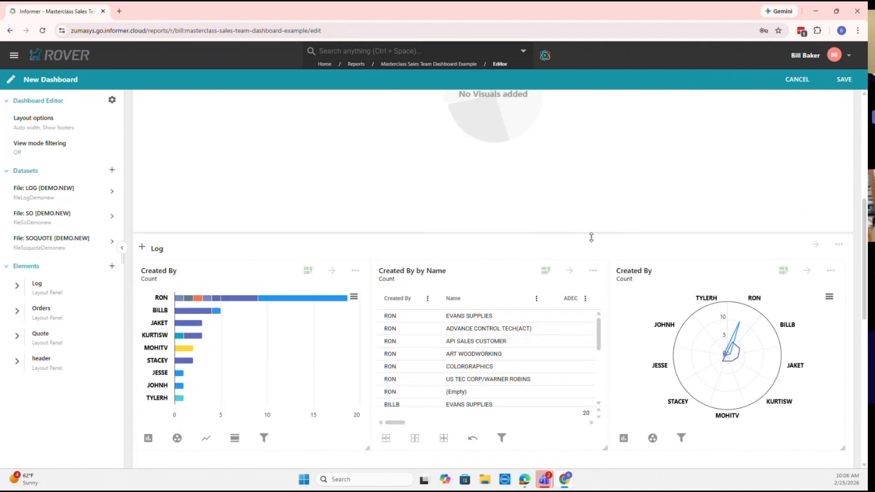
scroll(591, 237, down, 5)
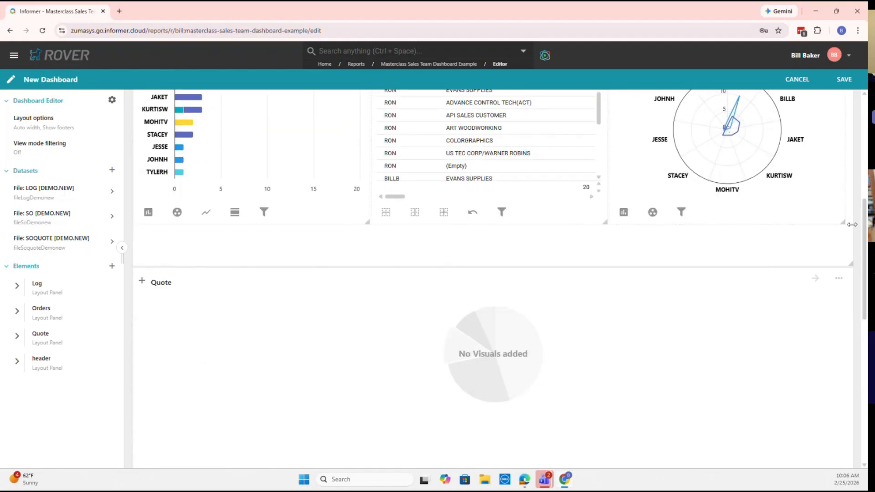
scroll(851, 224, up, 4)
- View the Move to options of the Log panel and of its Created By bar chart without choosing a destination
click(816, 200)
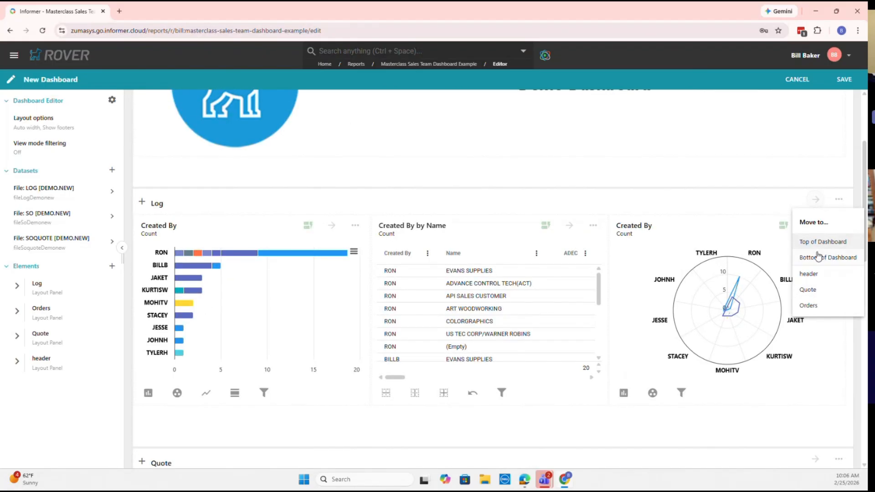
click(737, 198)
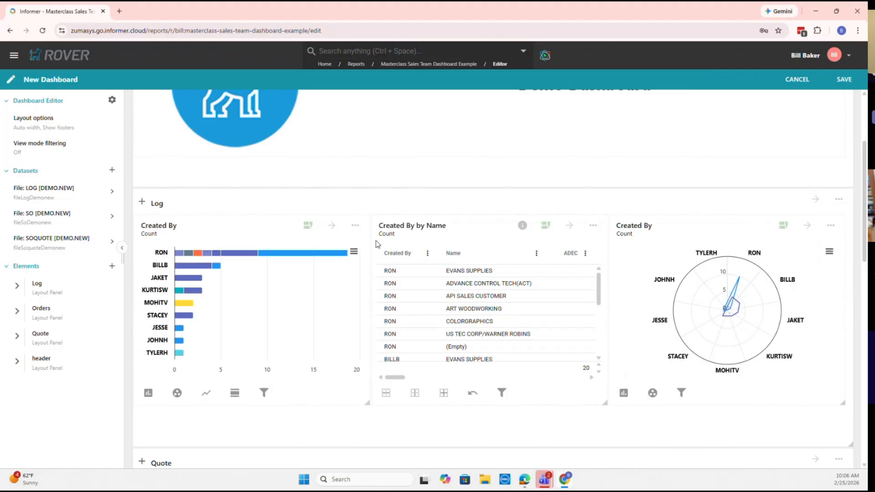
click(331, 225)
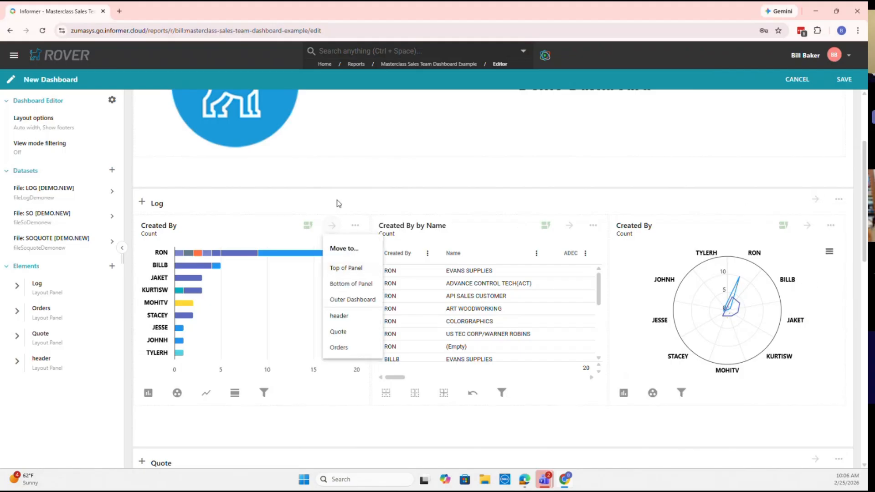
click(336, 199)
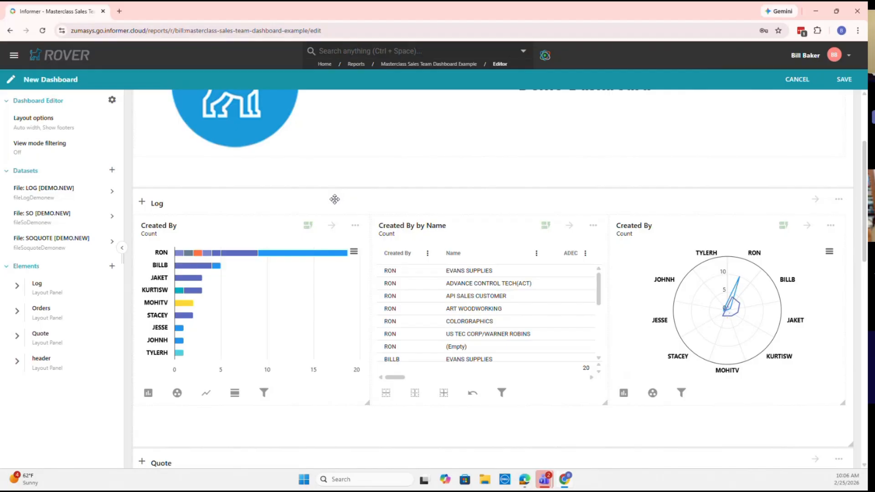
- Save the Masterclass Sales Team Dashboard Example and reopen it for editing at the empty Quote and Orders panels
click(841, 85)
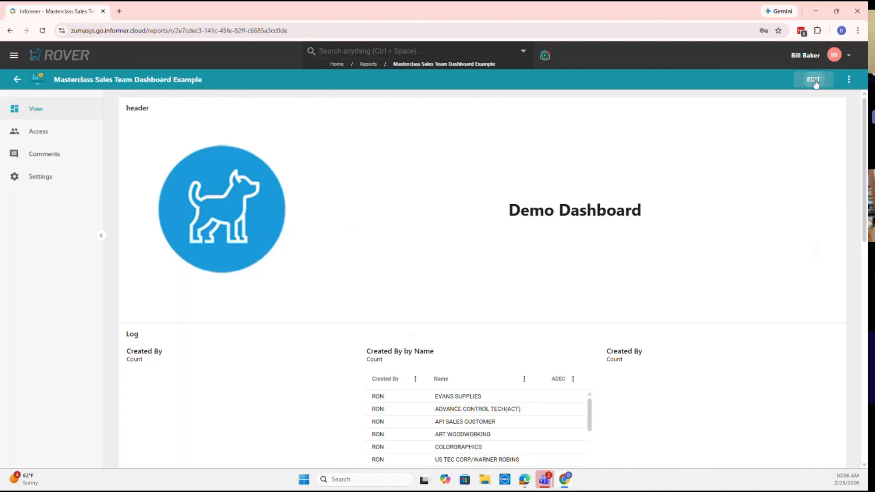
click(814, 82)
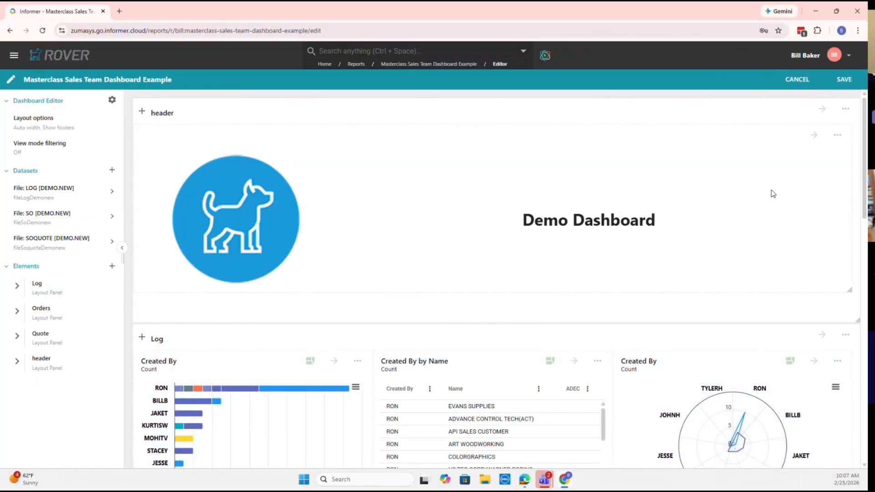
drag(865, 148, 862, 286)
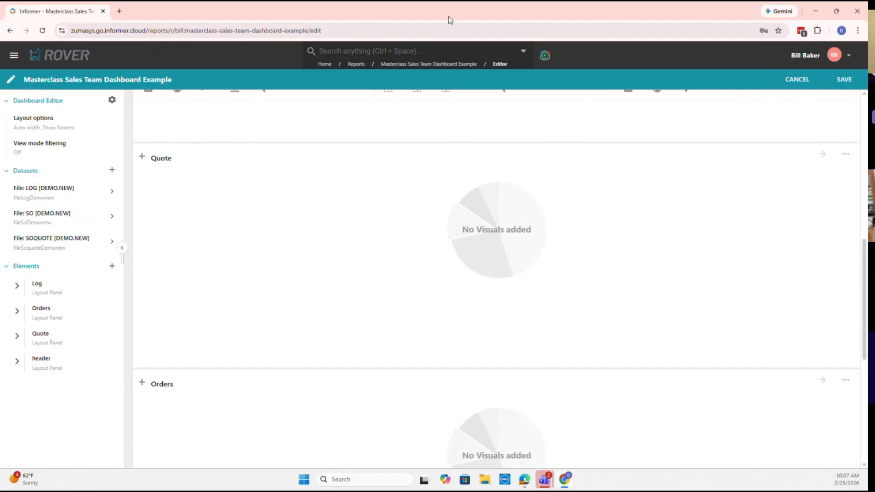
click(471, 14)
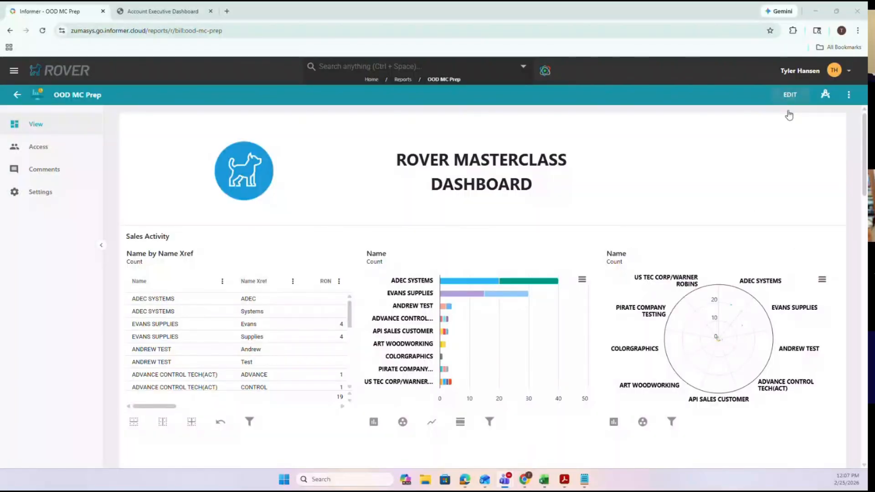
- Open the OOD MC Prep dashboard for editing at its Sales Activity panel
click(790, 96)
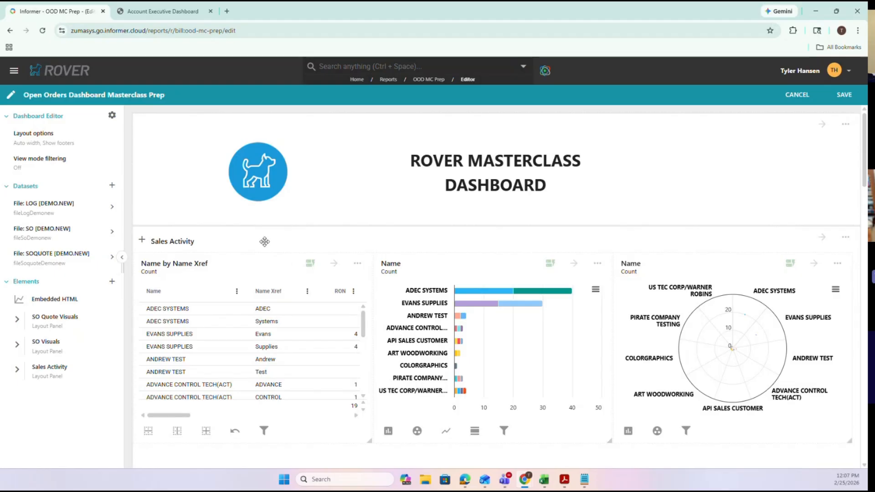
scroll(265, 244, down, 1)
scroll(264, 246, down, 1)
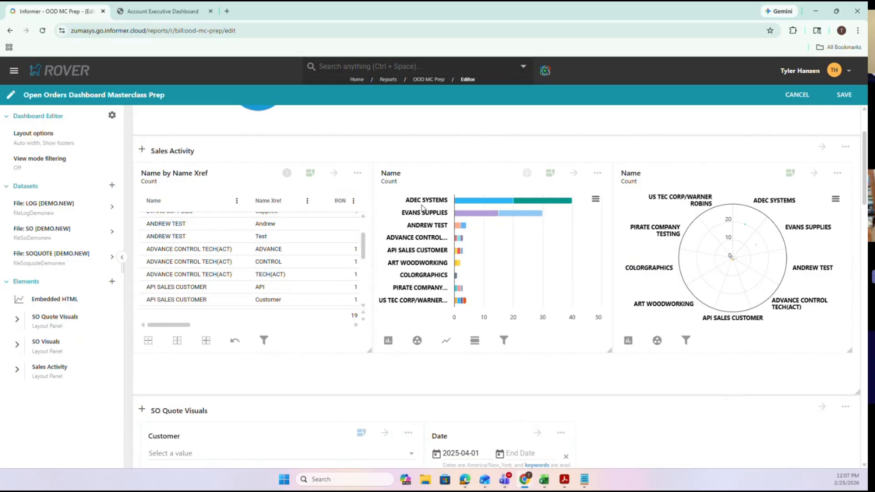
- Add a new bar chart visual to the dashboard's elements
click(142, 150)
click(201, 142)
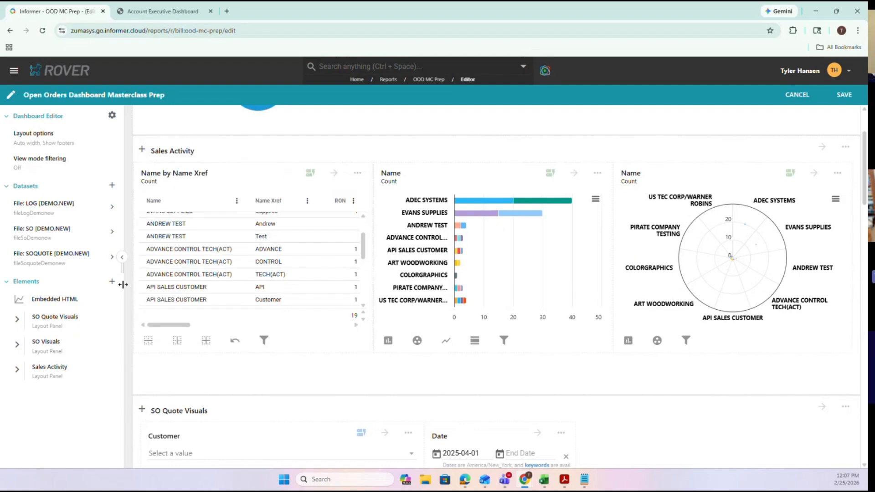
click(112, 282)
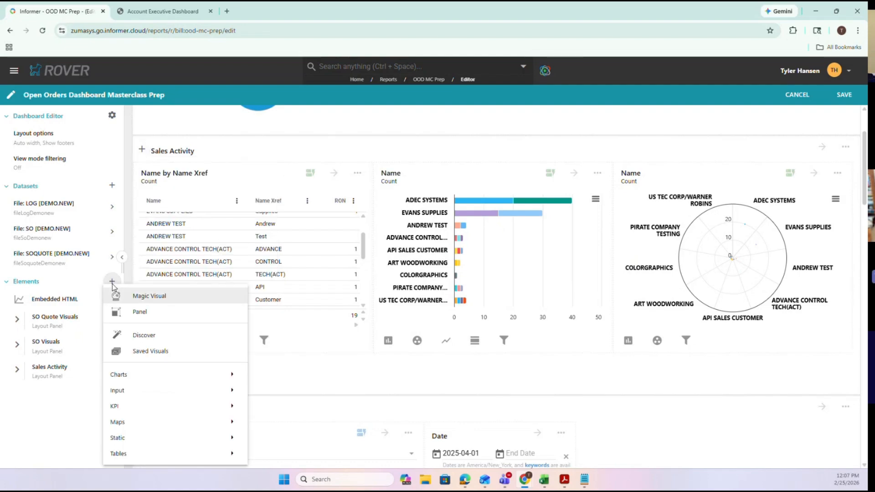
mouse_move(165, 382)
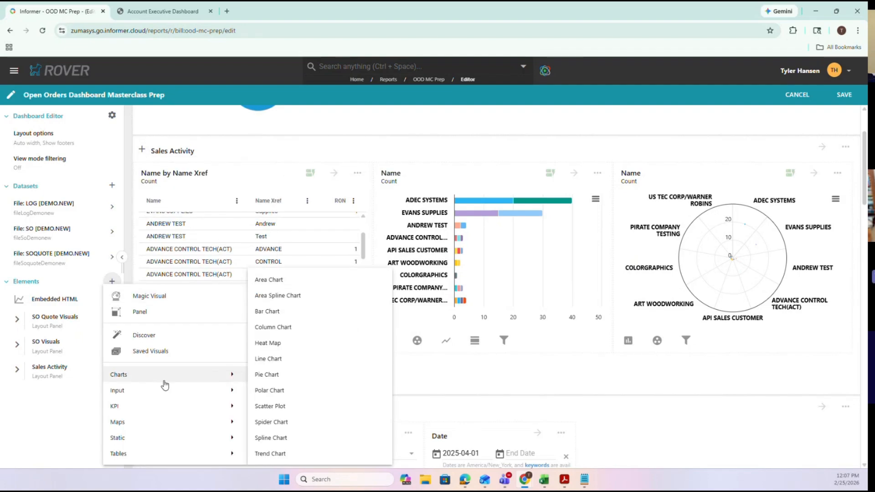
click(323, 310)
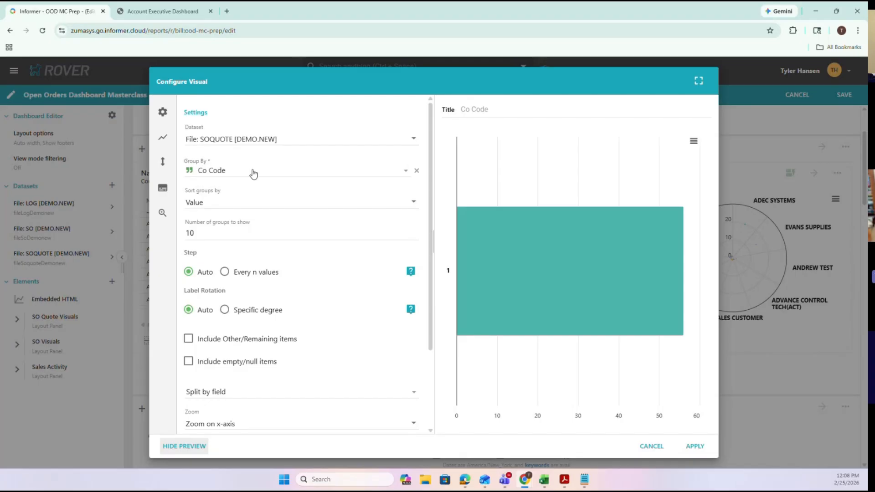
- Keep File: SOQUOTE [DEMO.NEW] as the bar chart's dataset and group the chart by the Customer field
click(308, 171)
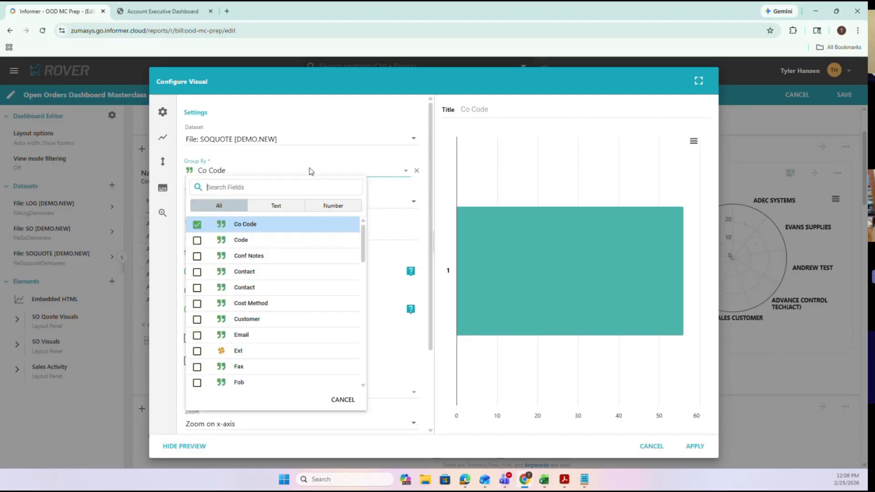
click(235, 127)
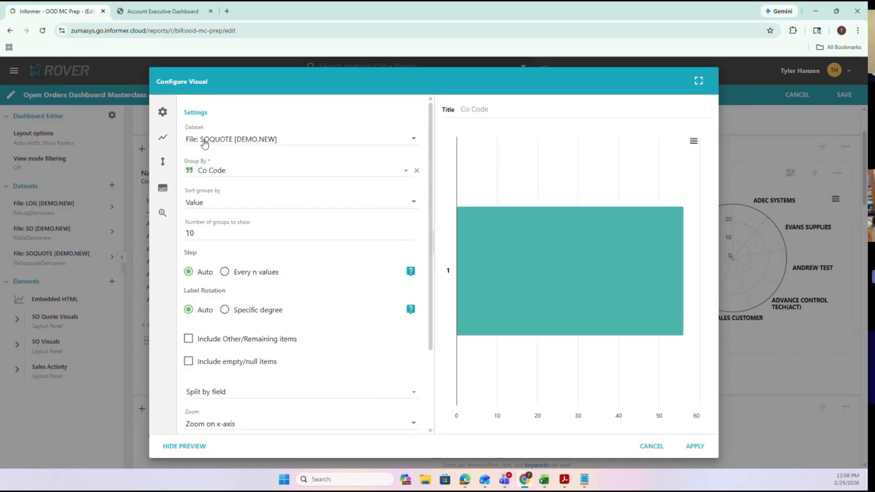
click(224, 145)
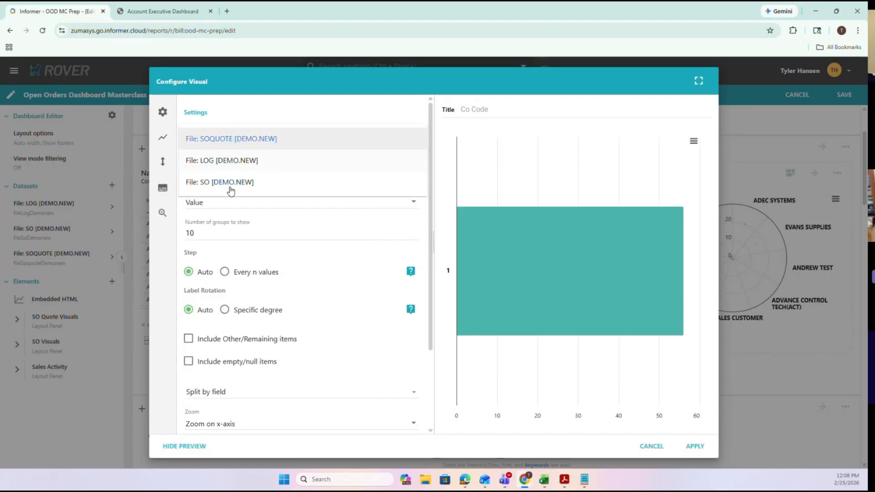
click(265, 111)
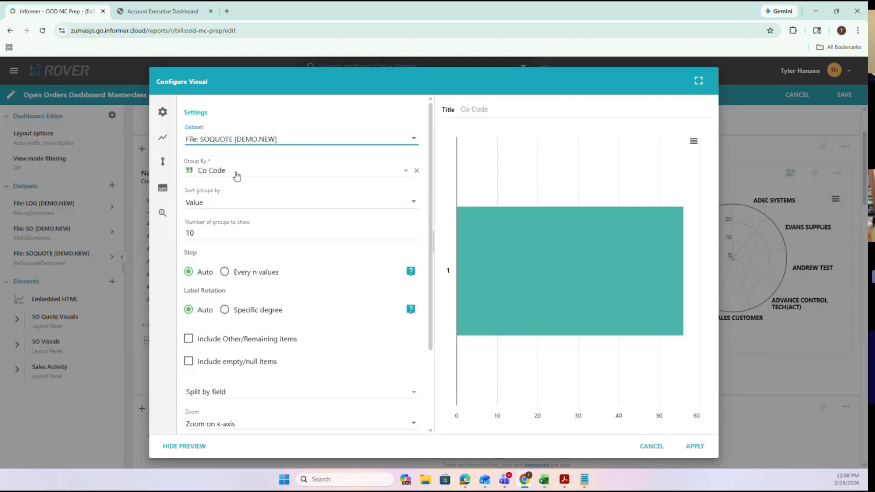
click(236, 175)
text(customer)
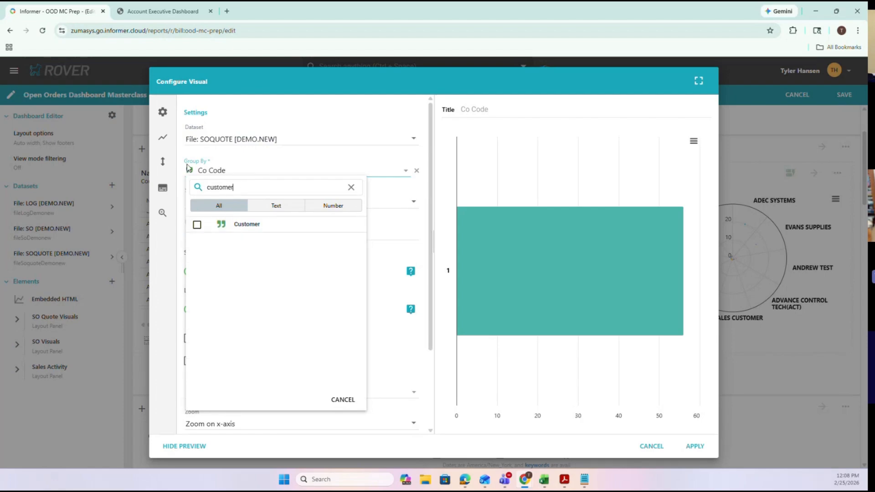
click(198, 226)
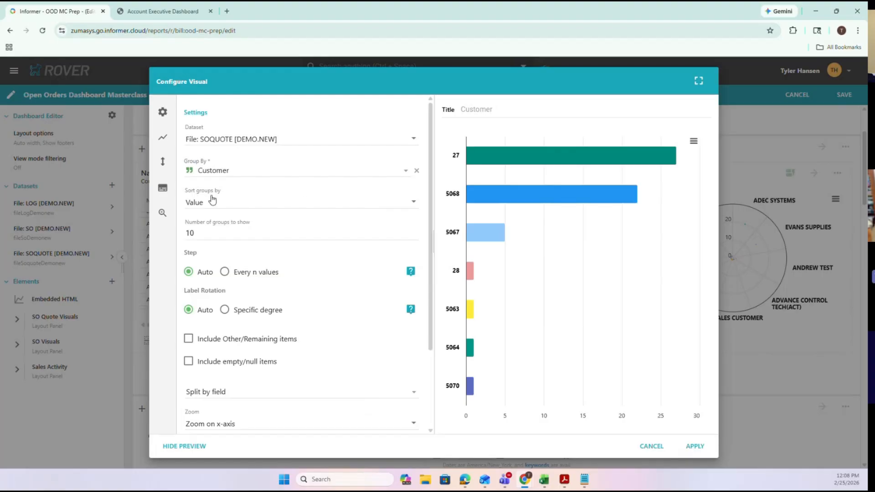
- Try sorting the chart's groups by Group ascending, and set the sorting back to Value
click(261, 208)
click(267, 181)
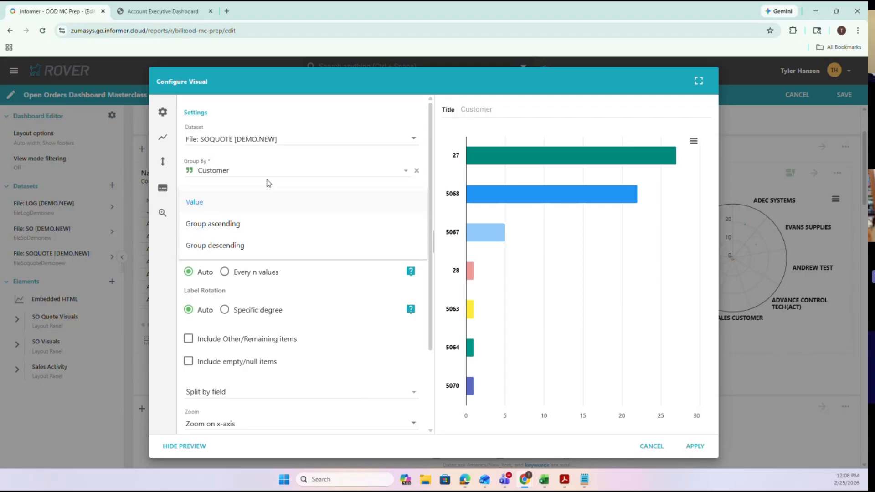
click(256, 206)
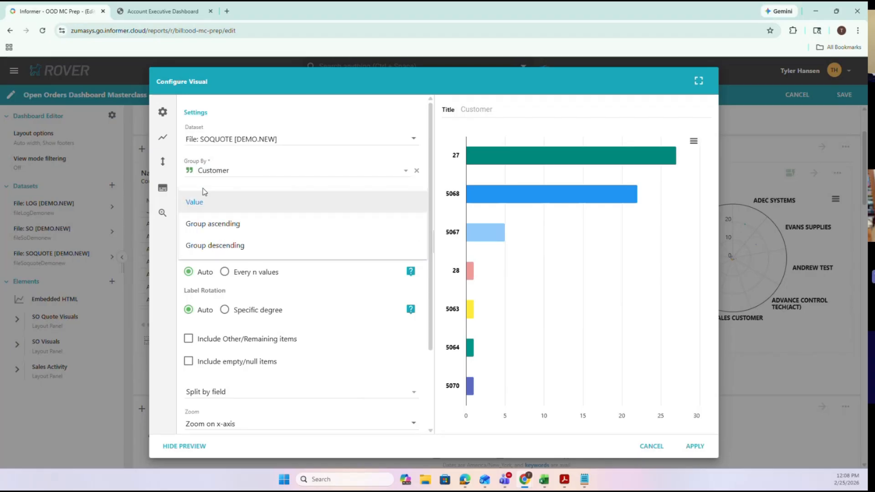
click(239, 224)
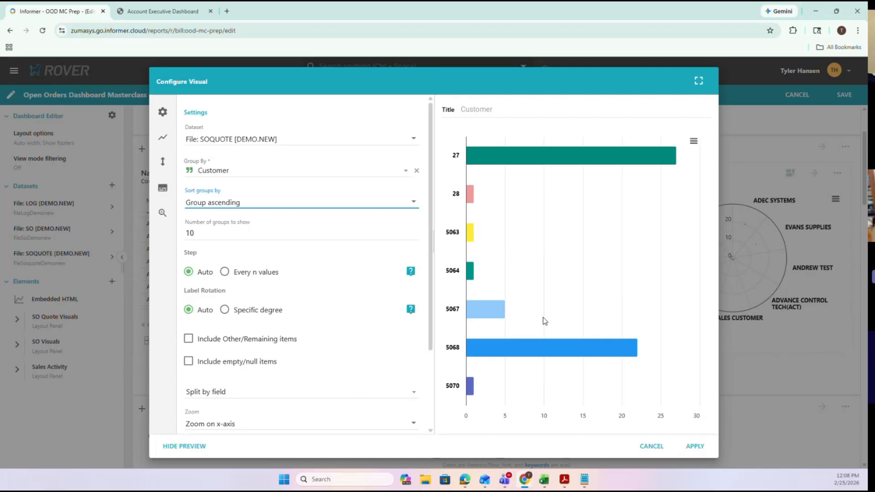
click(230, 202)
click(230, 179)
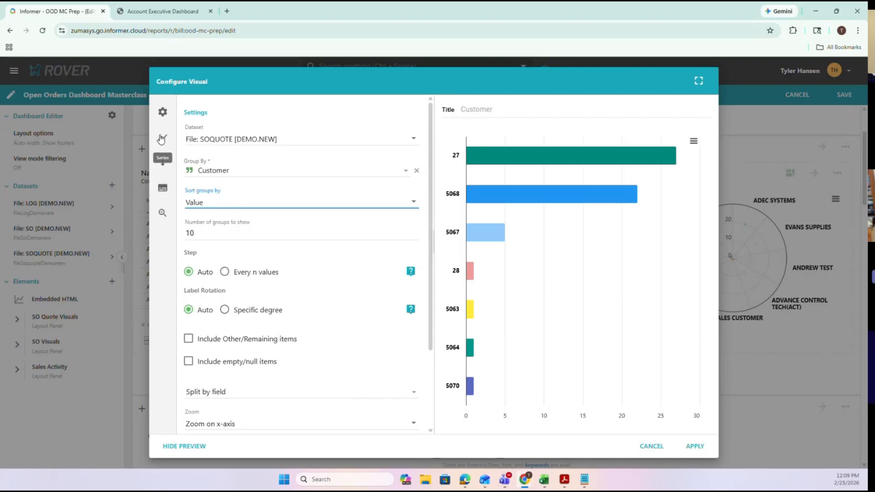
- Set the value field of Series 1 to the Sum of Line Ext Price
click(161, 139)
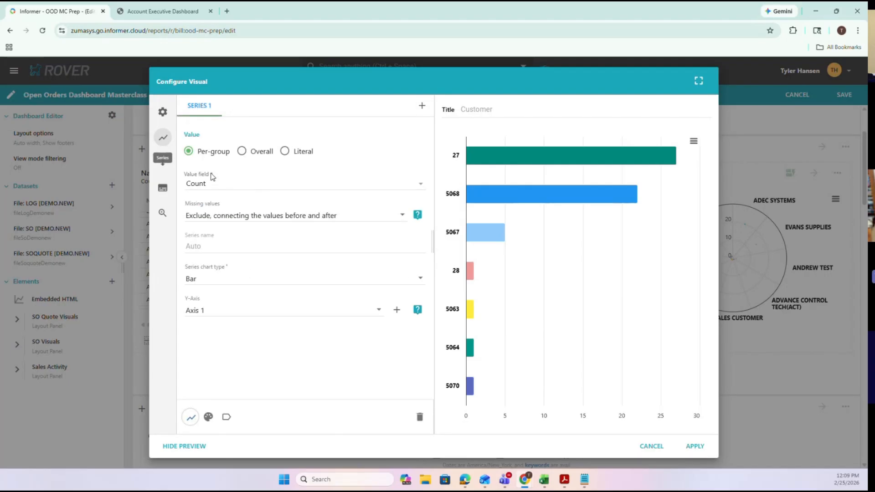
click(244, 188)
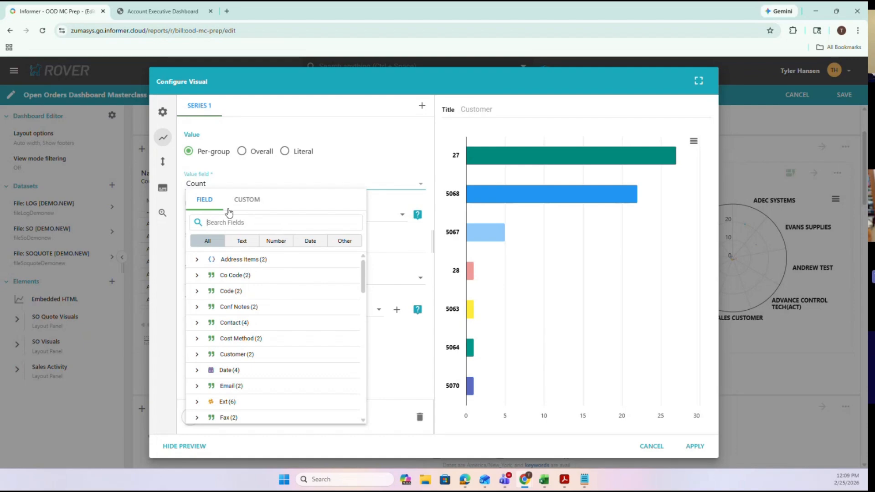
click(276, 244)
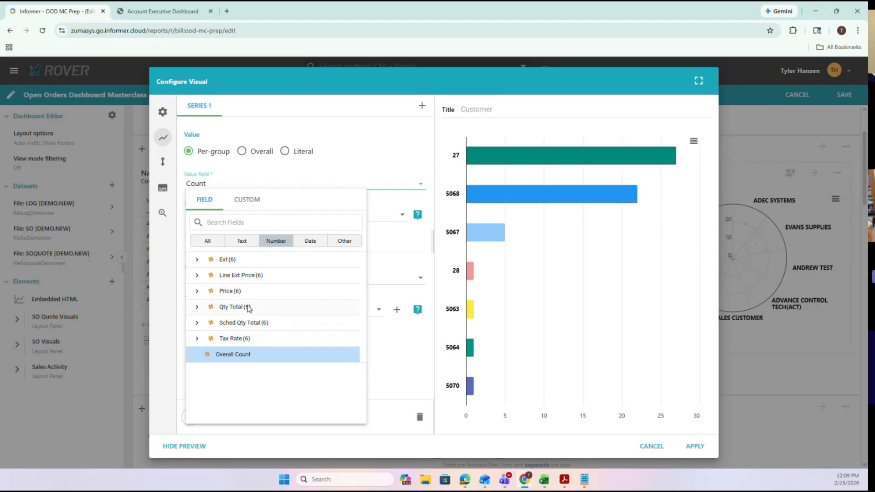
click(193, 276)
click(197, 277)
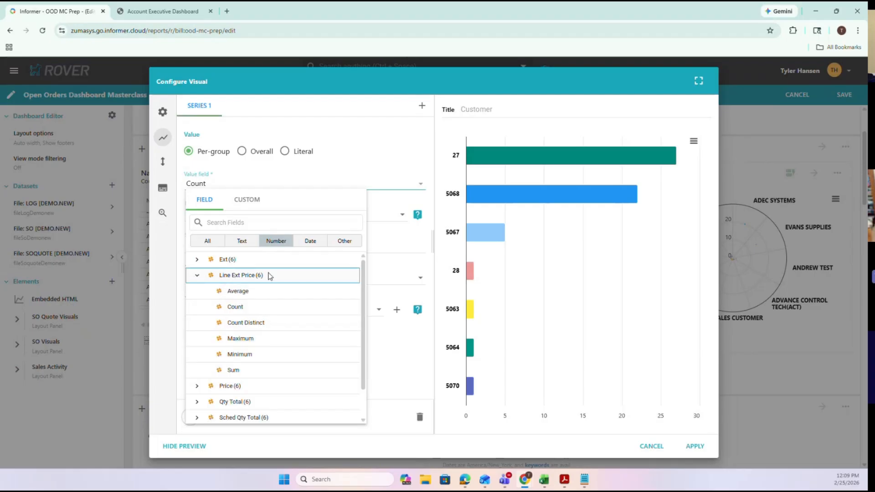
click(247, 368)
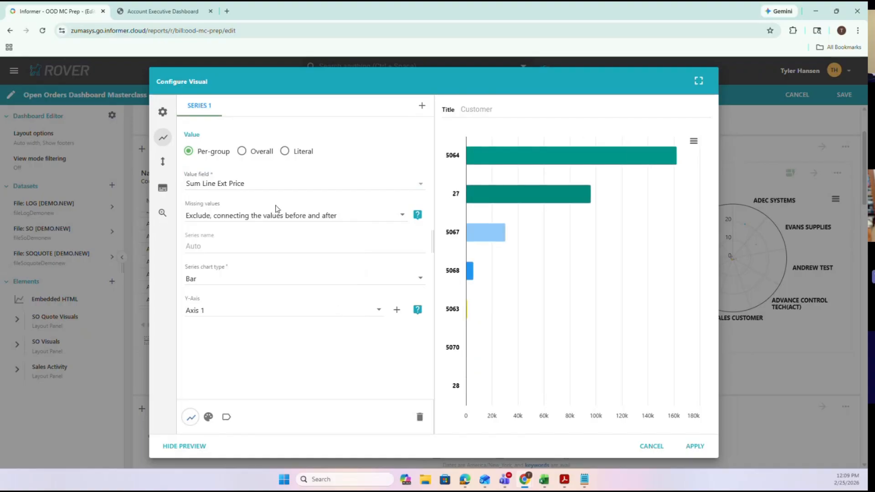
- Review the numeric value fields and the aggregations offered for Line Ext Price in Series 1
click(282, 189)
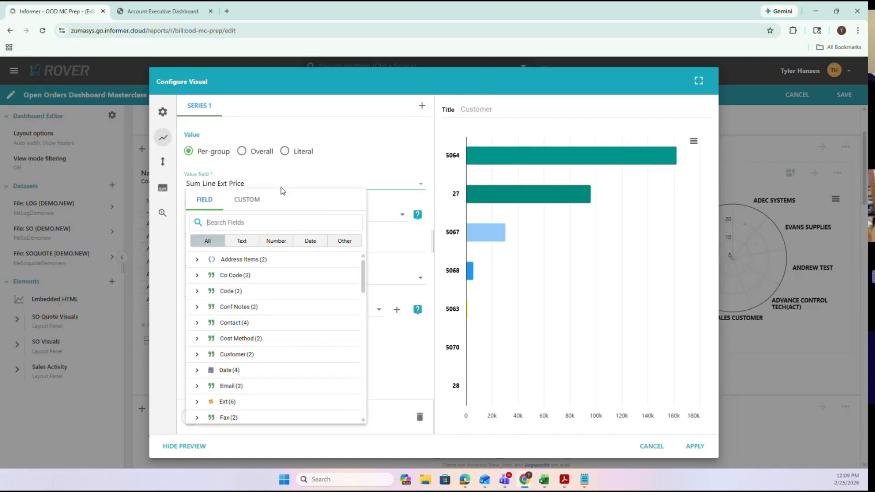
click(272, 244)
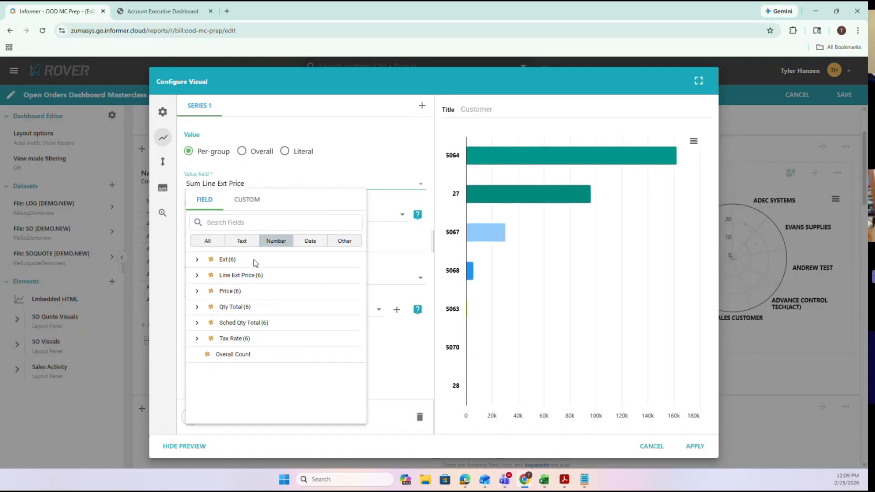
click(197, 275)
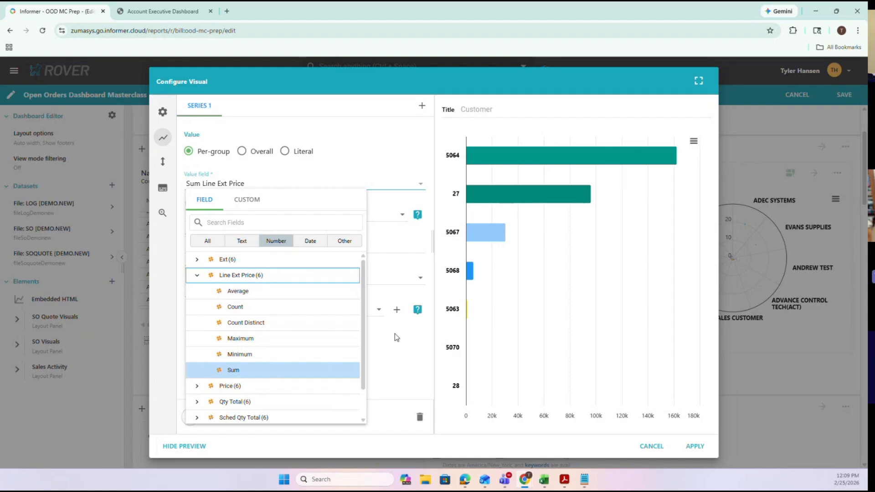
click(399, 358)
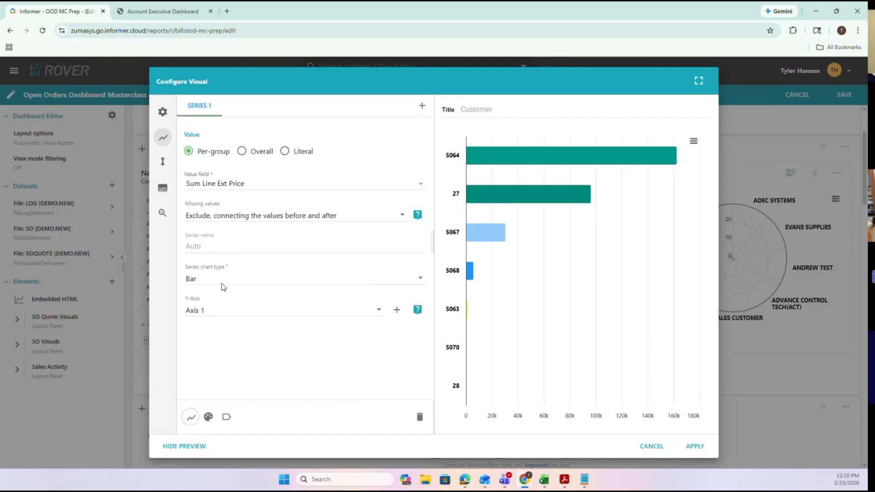
- Enable in-line data labels for Series 1, trying the group label as label content and turning it back off
click(208, 418)
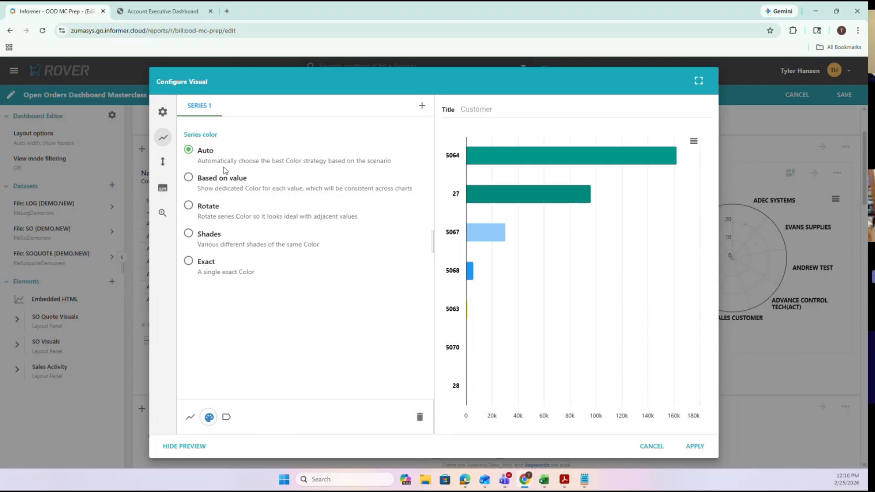
click(226, 417)
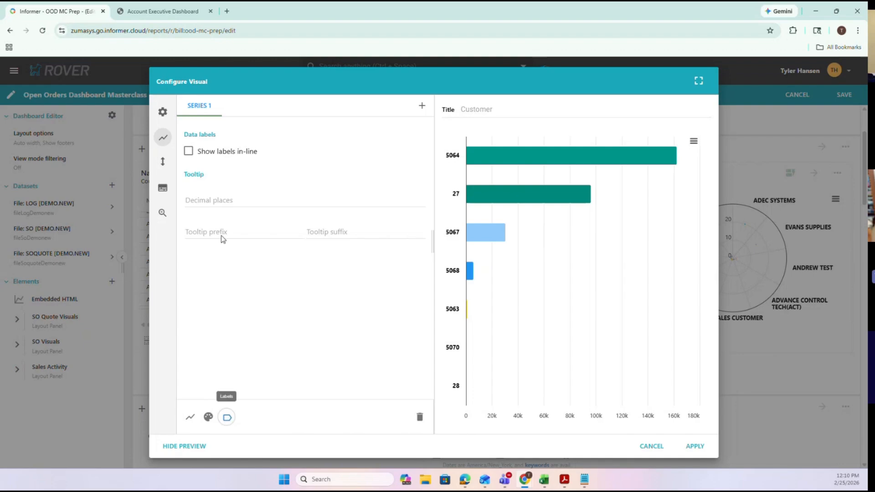
click(188, 150)
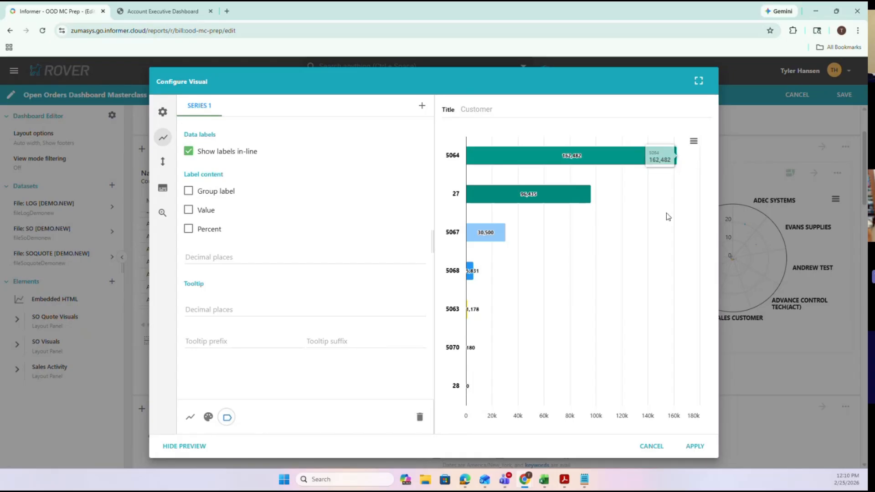
click(189, 192)
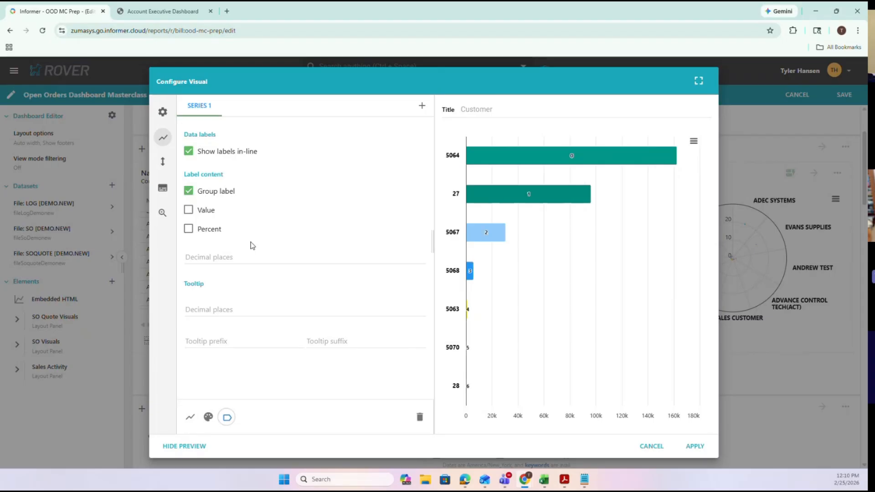
click(189, 191)
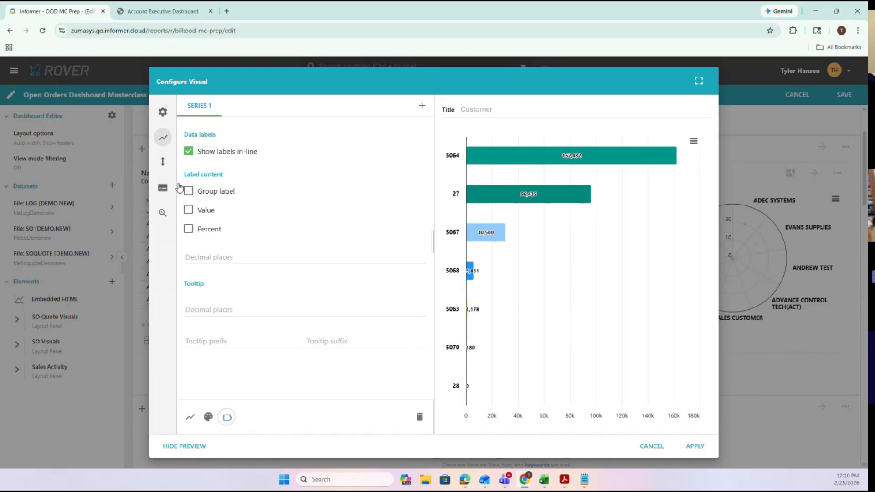
- Disable Pivot by and chart drilldown in the bar chart's drilldown options, leaving view data enabled
click(162, 215)
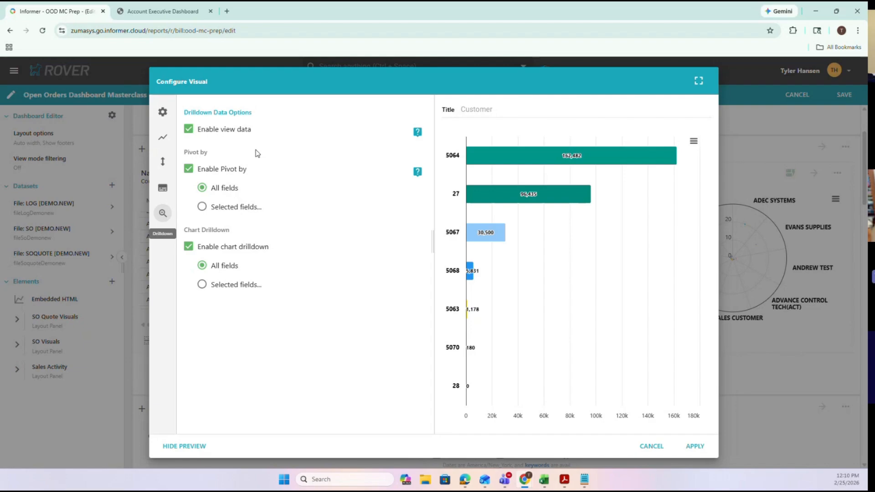
mouse_move(557, 160)
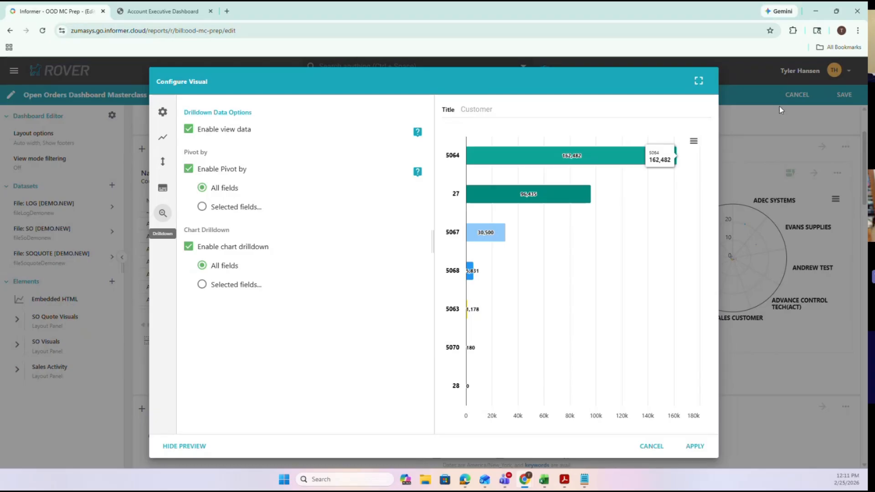
click(188, 168)
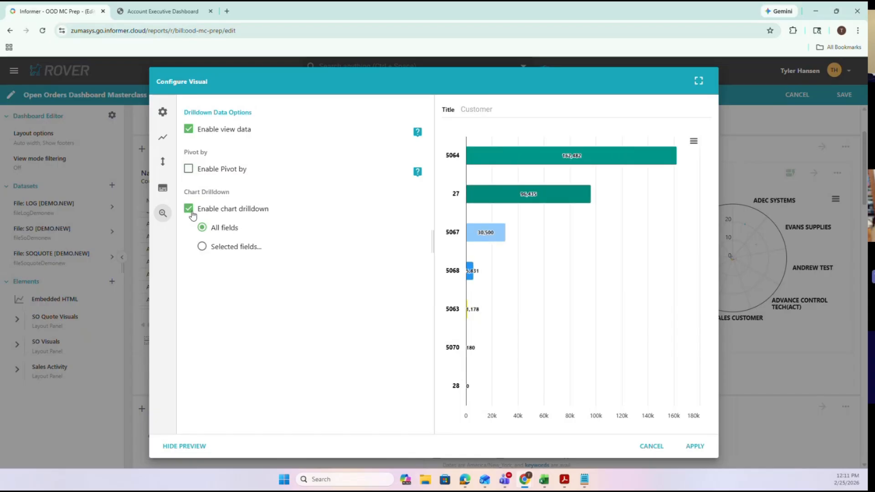
click(188, 208)
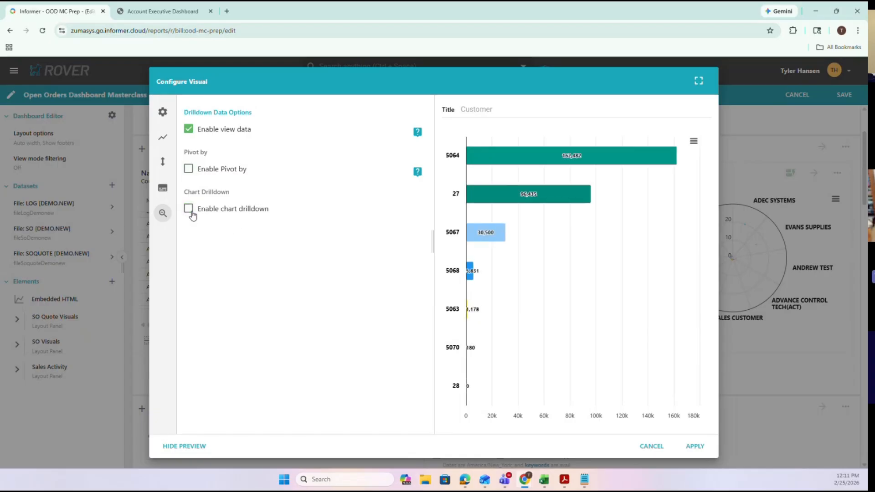
- Try showing the bar chart's legend, and hide it again
click(162, 191)
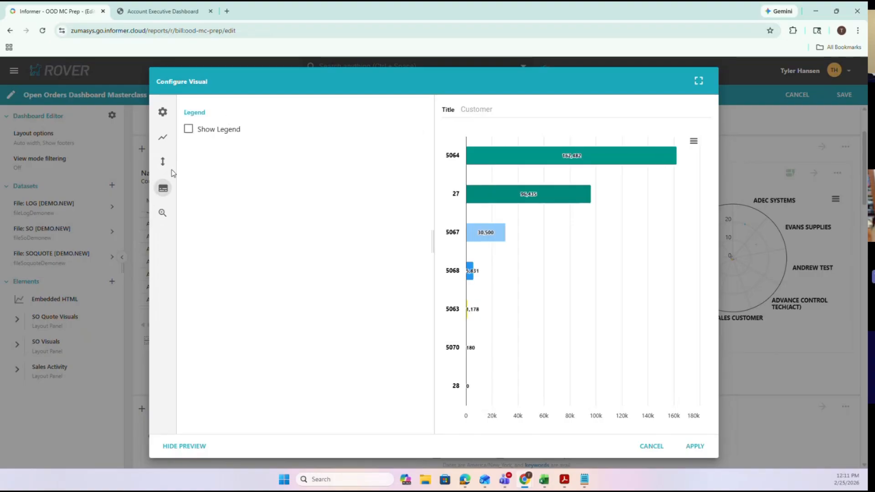
click(188, 129)
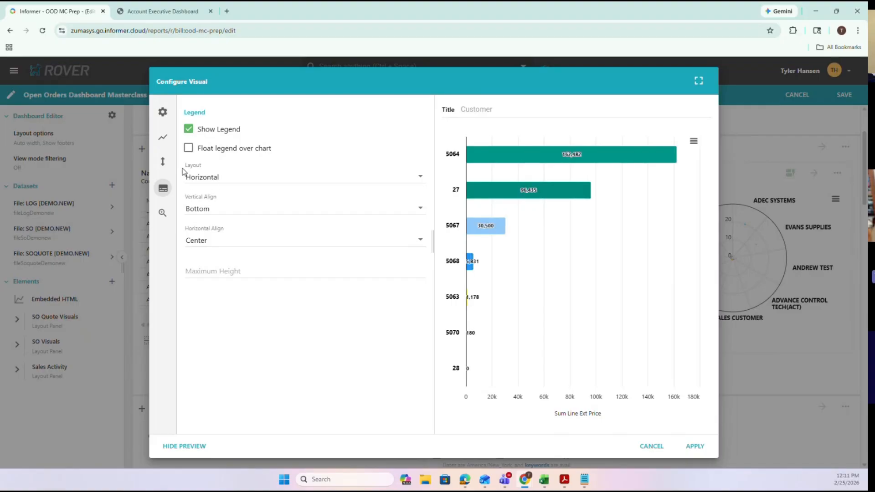
click(187, 131)
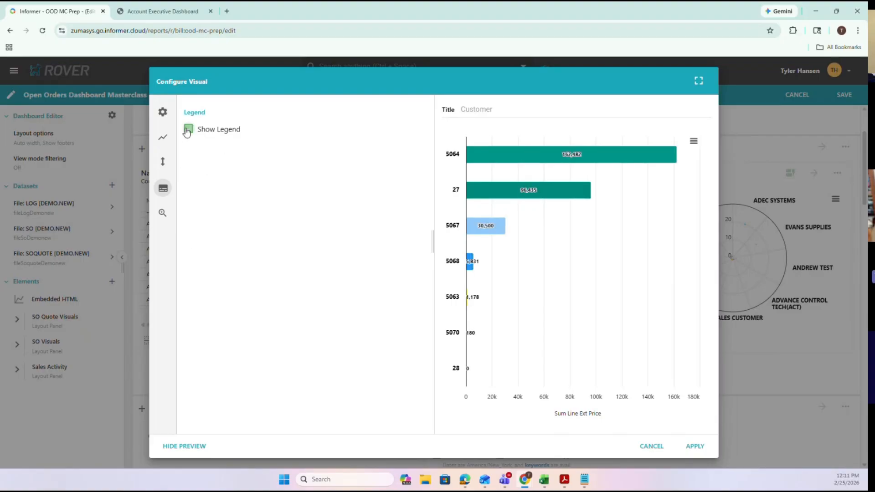
- Review the bar chart's series and general settings, apply the configuration, and locate the new Customer chart on the dashboard
click(165, 164)
click(165, 139)
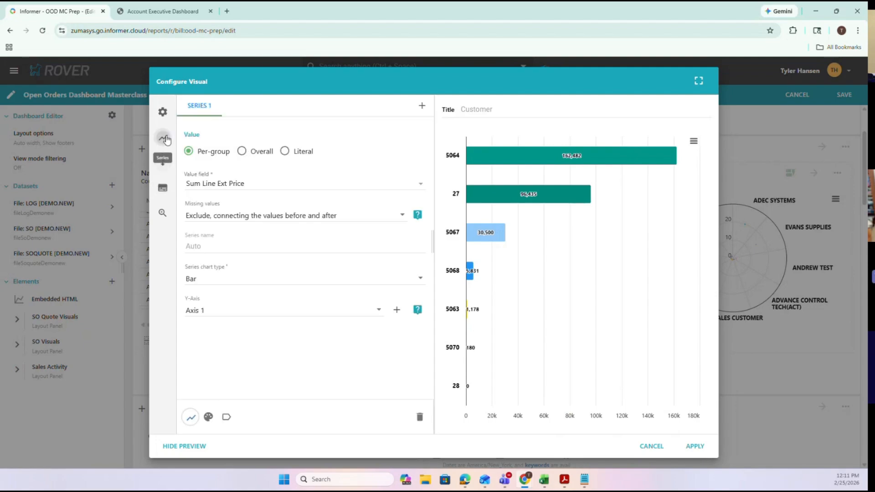
click(162, 113)
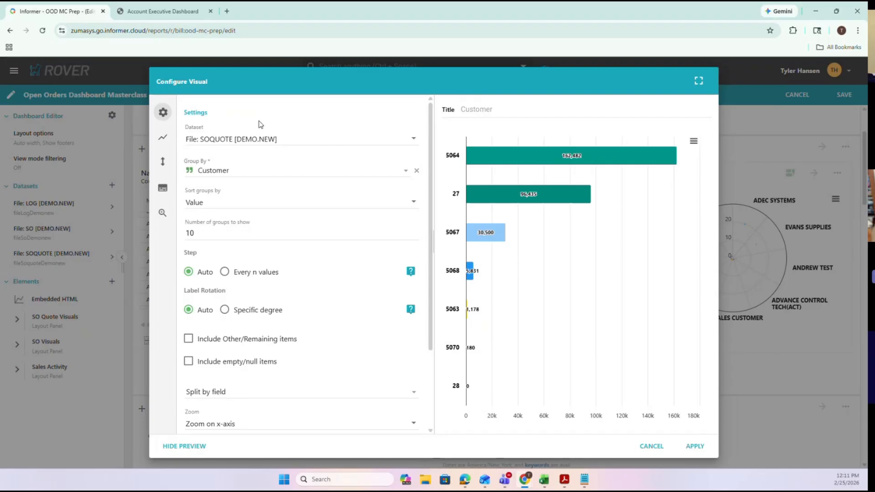
scroll(261, 205, down, 3)
scroll(327, 293, up, 3)
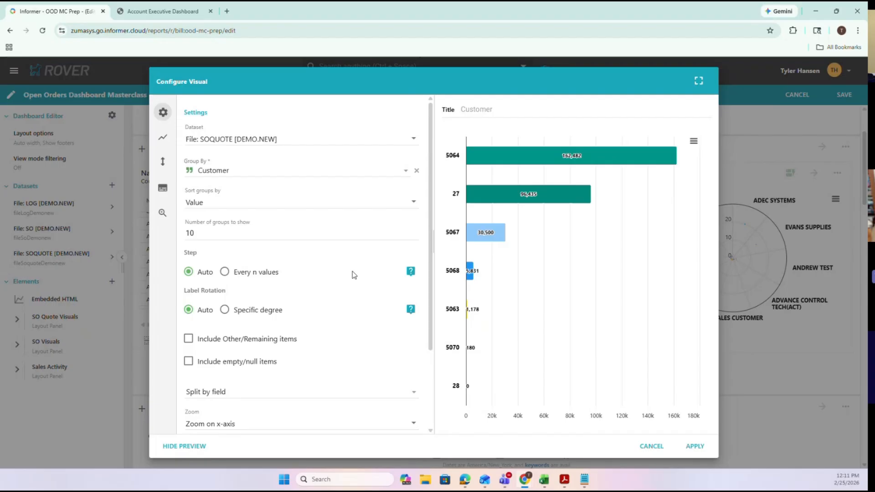
click(695, 447)
scroll(597, 354, down, 5)
scroll(598, 354, down, 2)
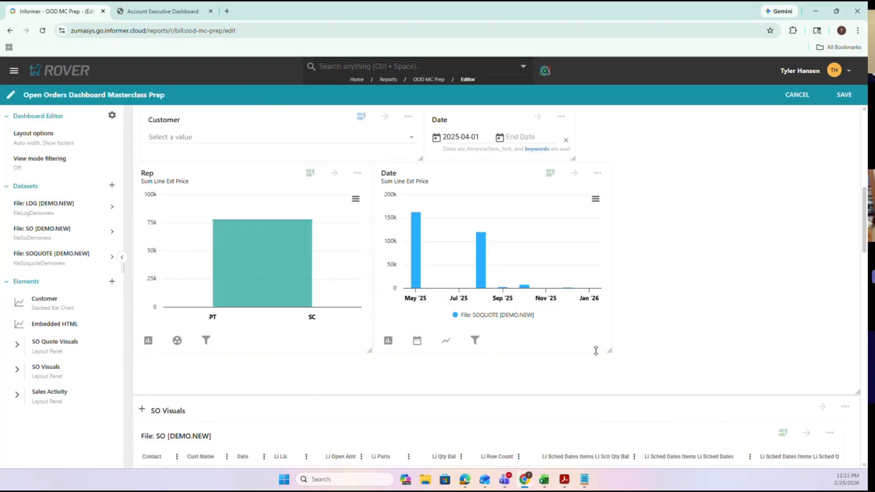
scroll(385, 361, down, 5)
scroll(391, 357, up, 4)
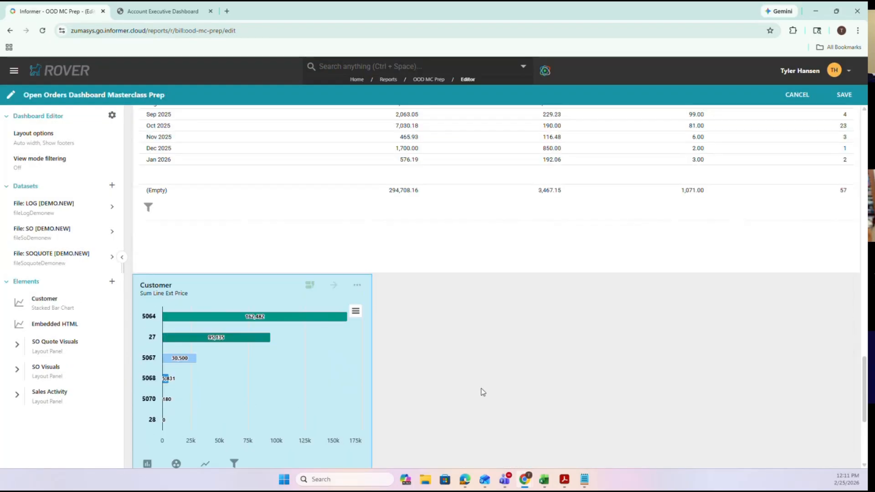
- Add a new trend chart visual to the dashboard's elements
click(114, 283)
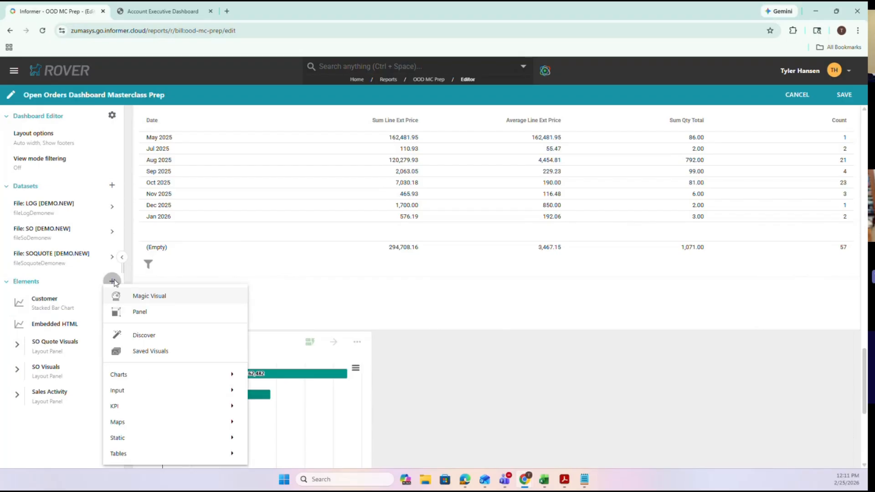
mouse_move(156, 373)
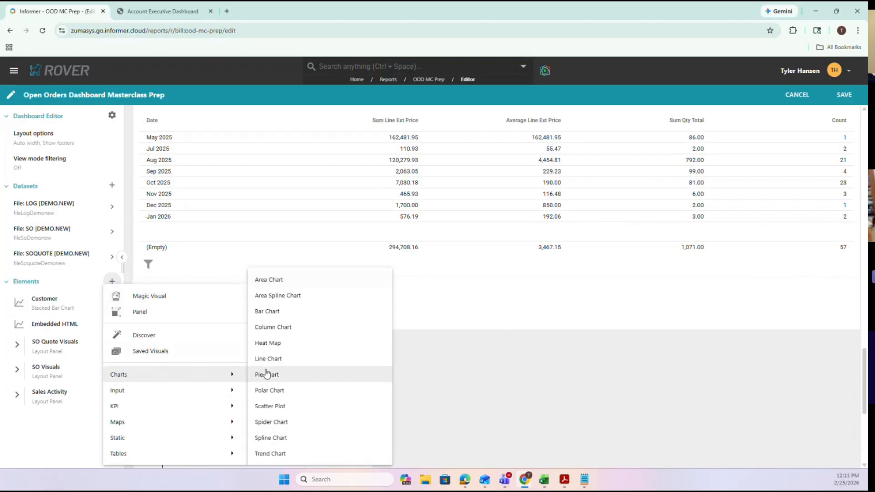
click(315, 456)
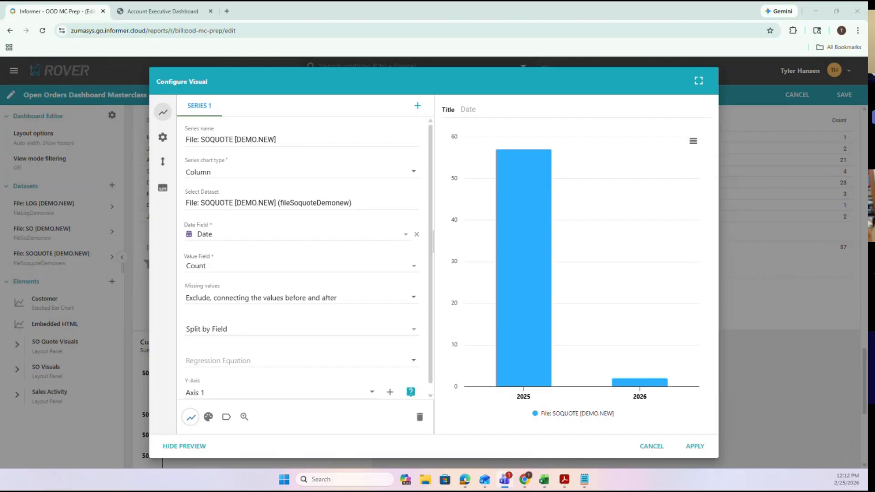
- Check which date fields are available for the trend chart's series, keeping Date selected
click(281, 241)
click(280, 225)
click(225, 240)
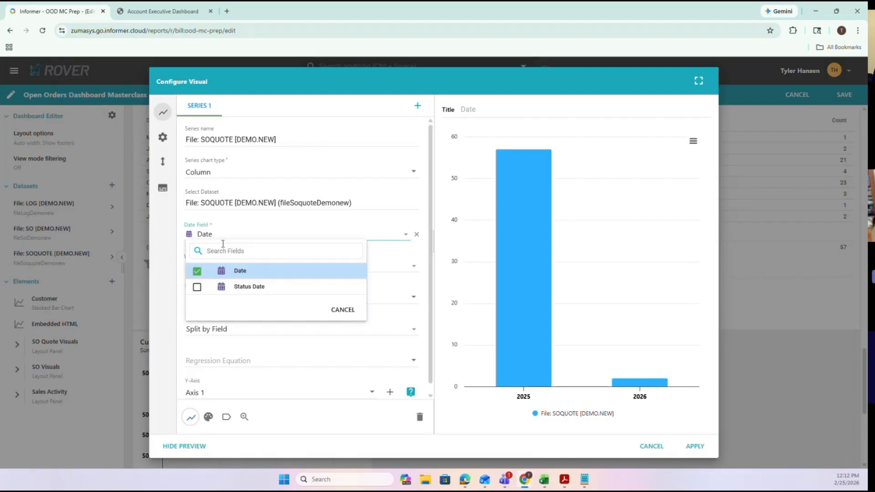
click(241, 230)
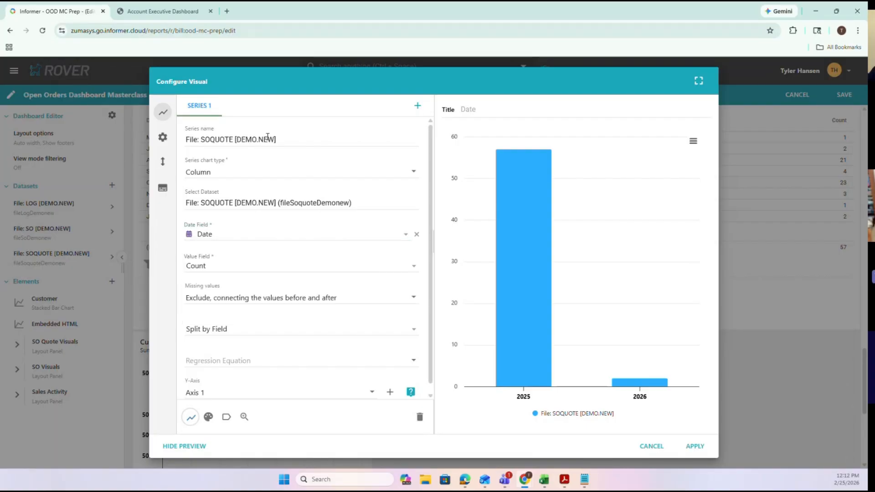
click(208, 234)
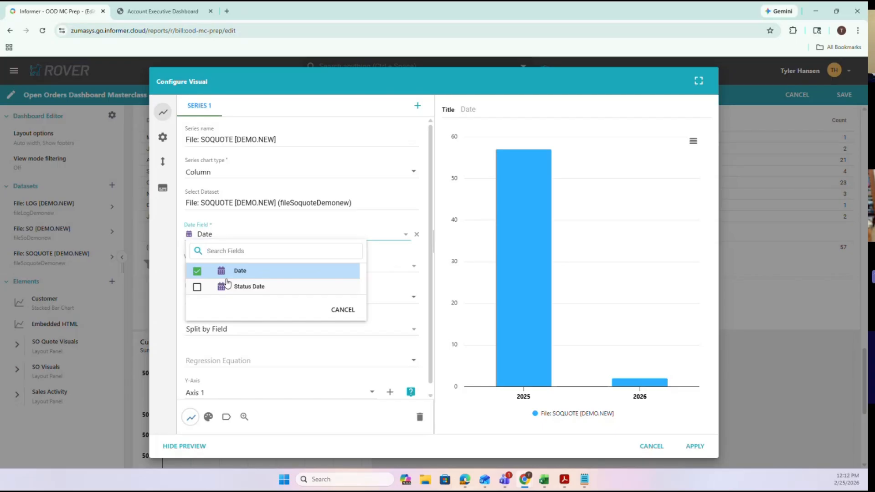
click(263, 215)
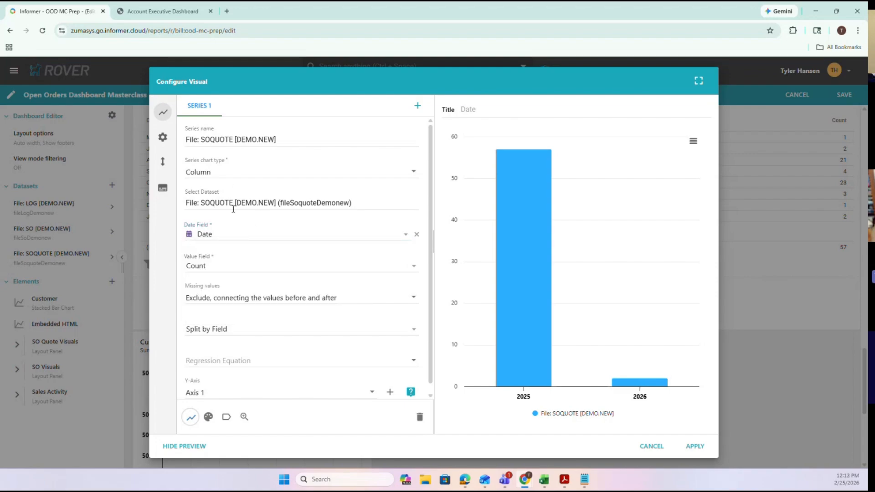
click(218, 240)
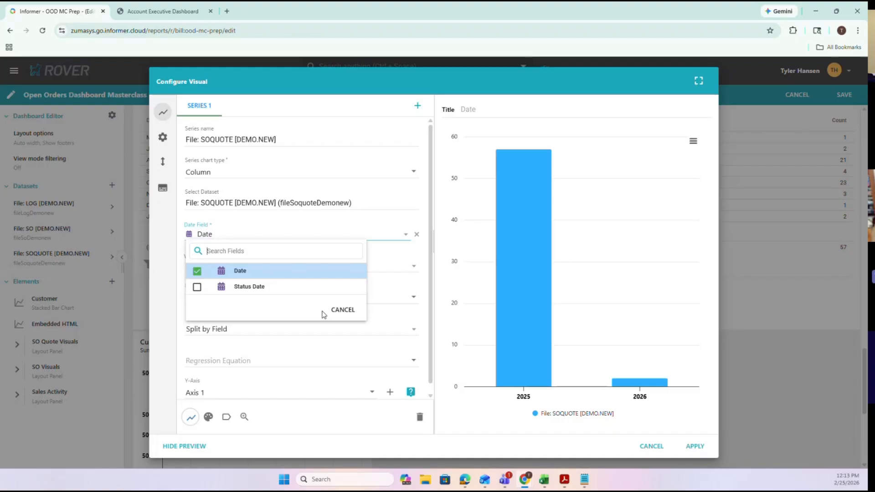
click(342, 311)
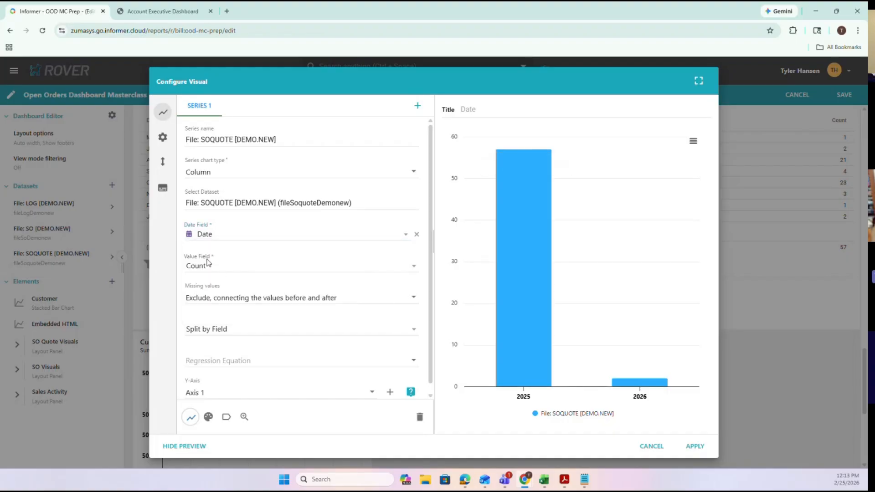
- Set the trend chart's value field to the Sum of Line Ext Price
click(237, 269)
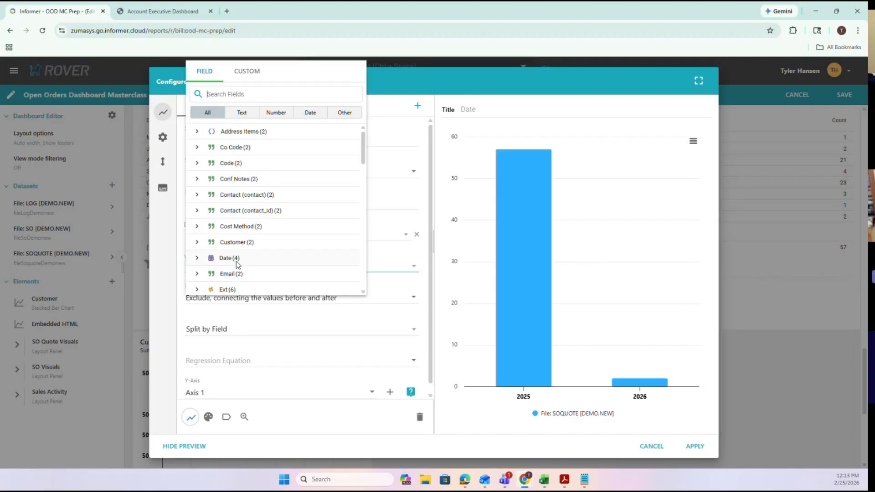
click(272, 114)
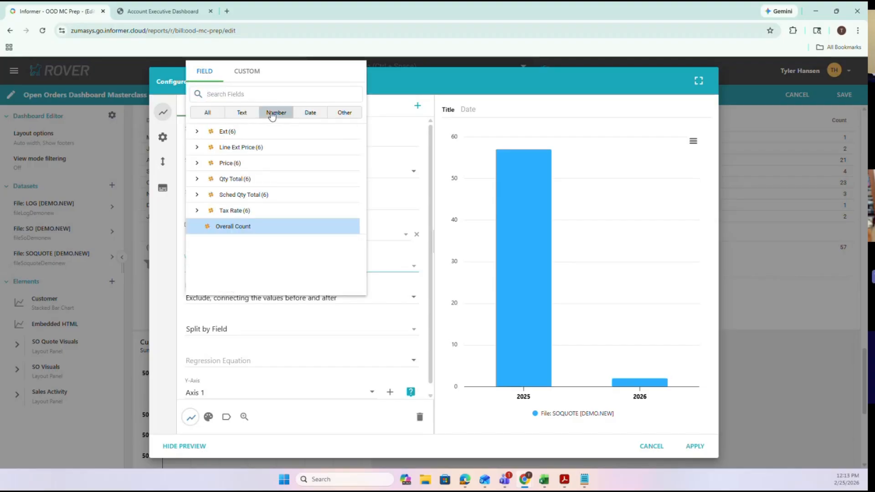
click(197, 149)
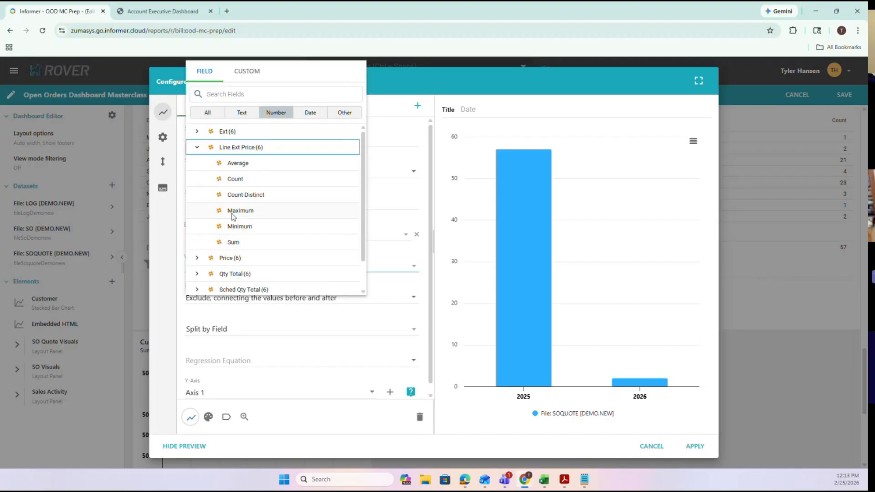
click(234, 242)
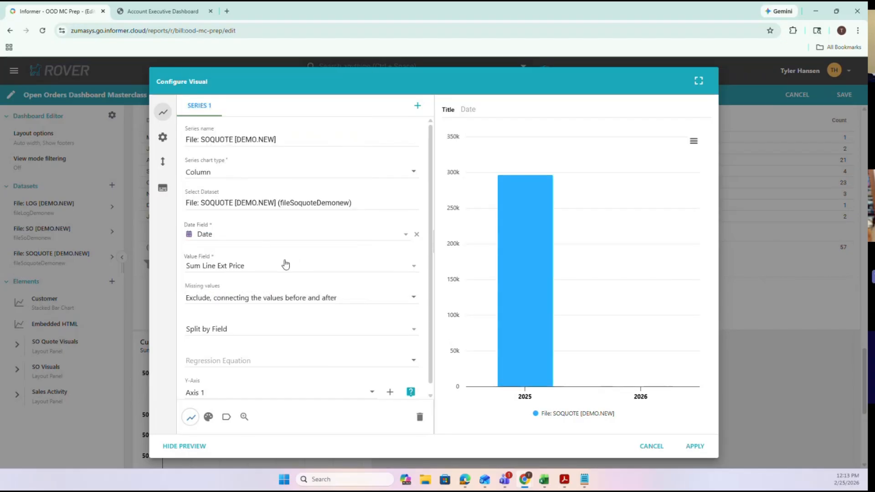
scroll(280, 272, down, 1)
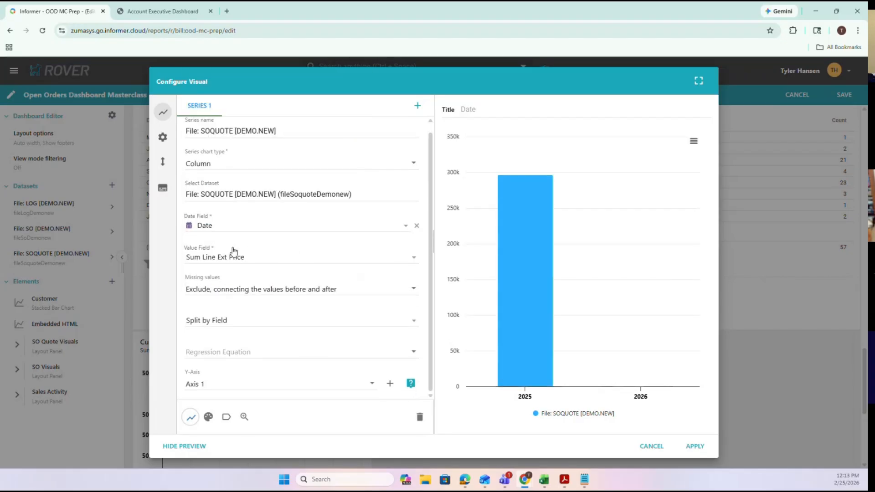
- Set the trend chart's date interval to Month and inspect the monthly columns in the preview
click(162, 137)
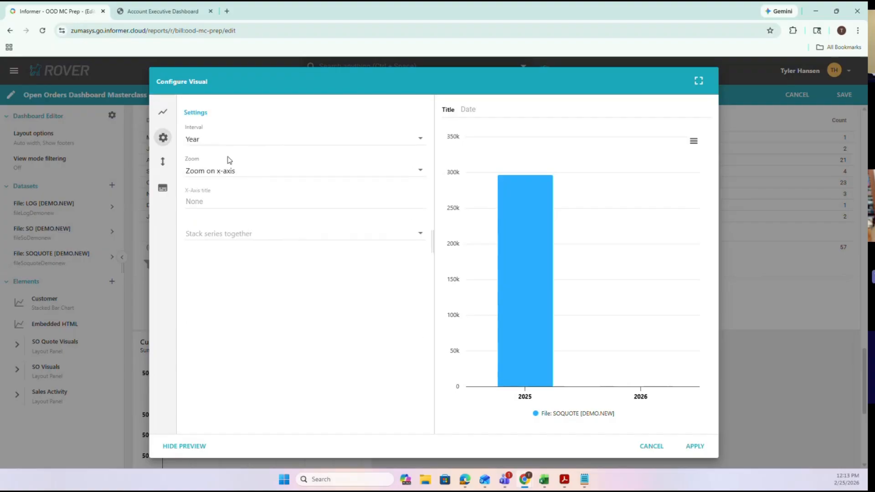
click(231, 140)
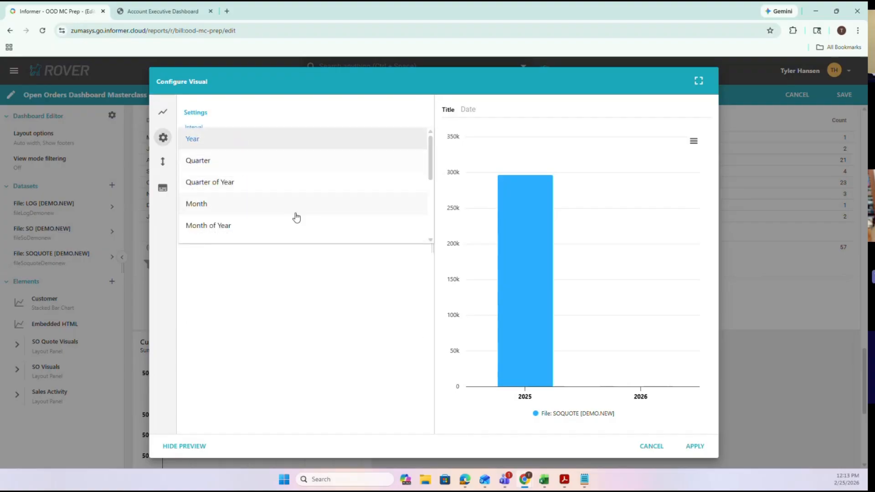
scroll(244, 199, down, 3)
scroll(296, 212, up, 3)
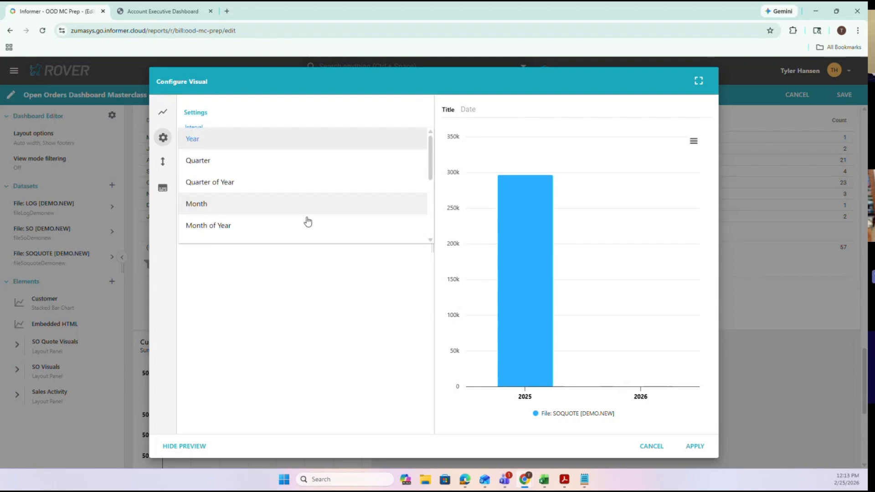
click(239, 204)
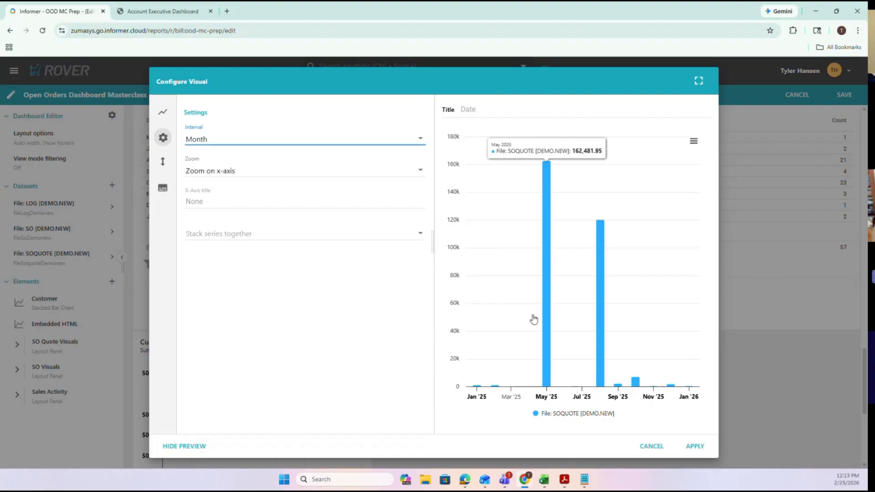
mouse_move(604, 294)
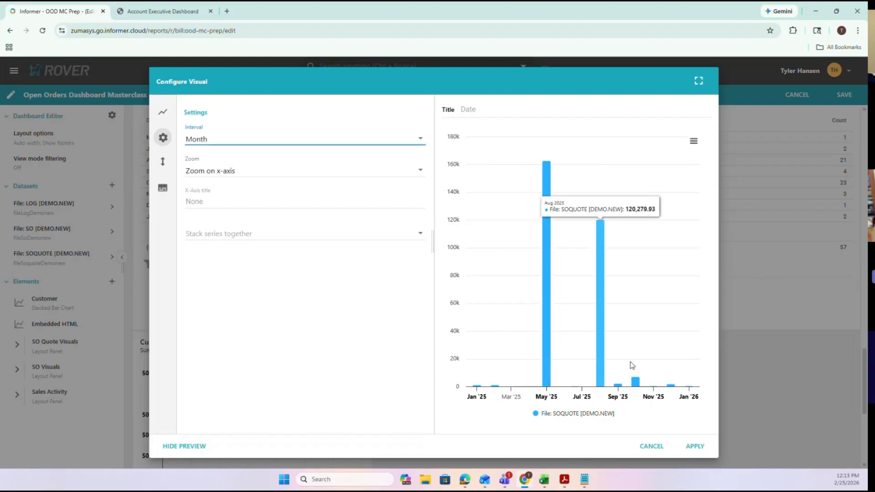
mouse_move(639, 383)
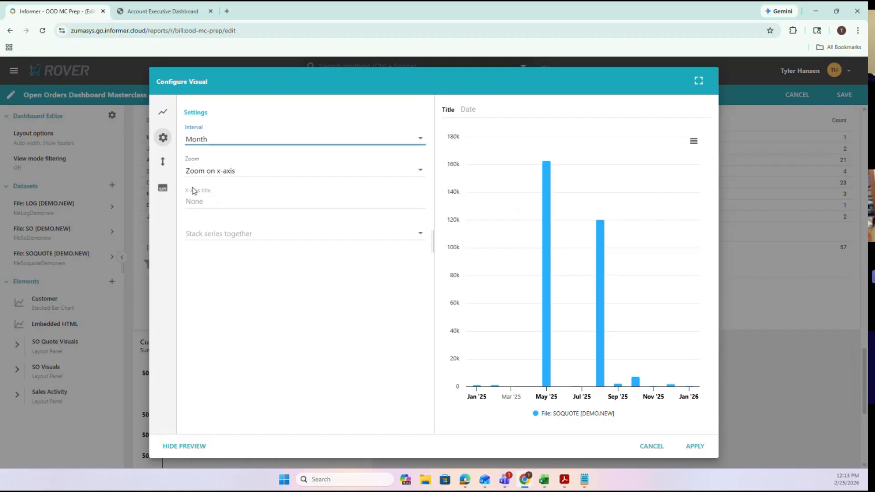
- Review the trend chart's Y-axis and legend settings, apply the configuration, and locate the chart on the dashboard
click(162, 163)
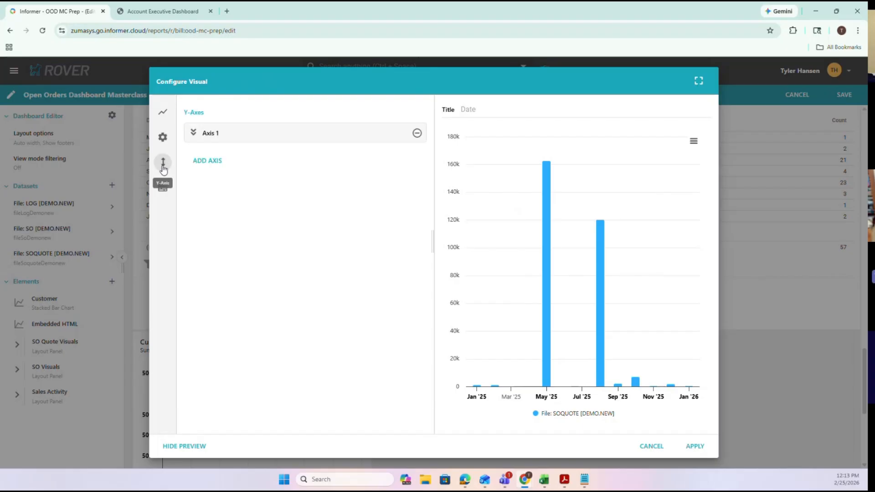
click(163, 189)
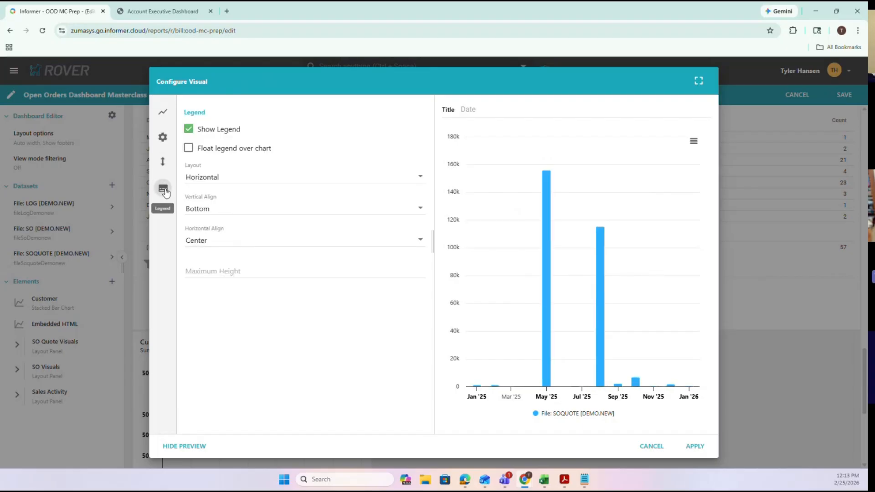
click(695, 447)
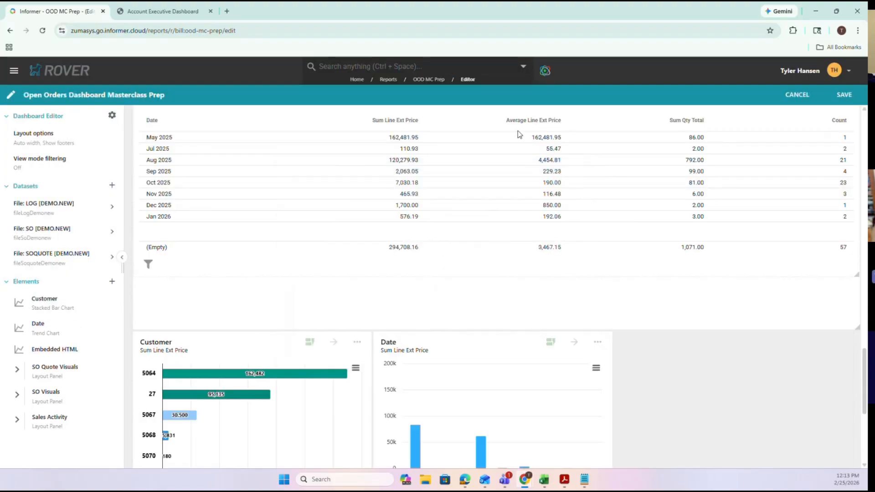
scroll(692, 116, down, 5)
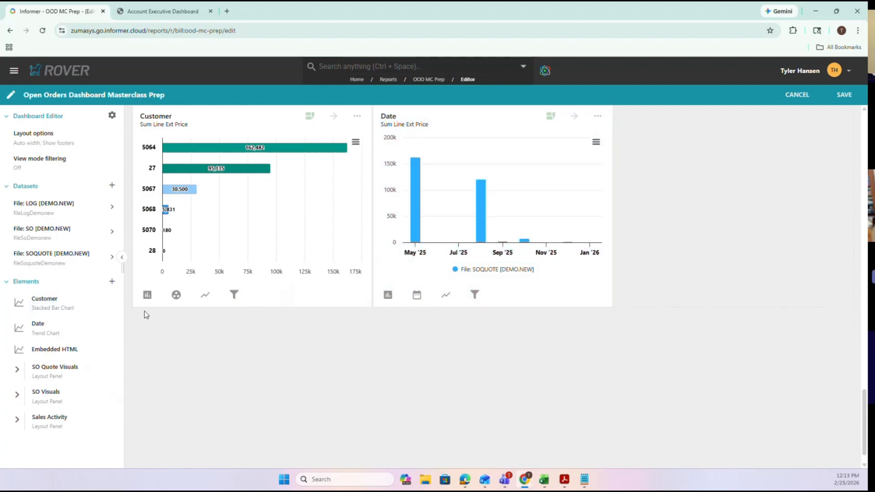
- Add a new trend table visual to the dashboard's elements
click(109, 284)
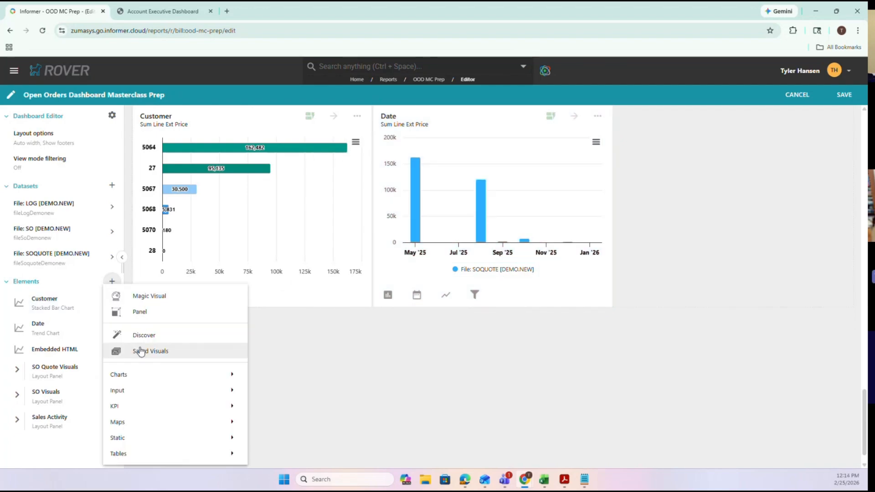
mouse_move(158, 372)
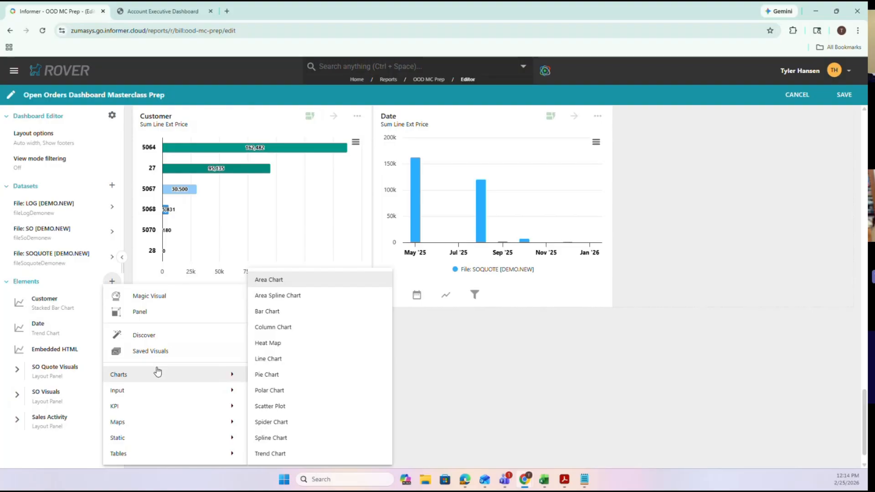
mouse_move(189, 453)
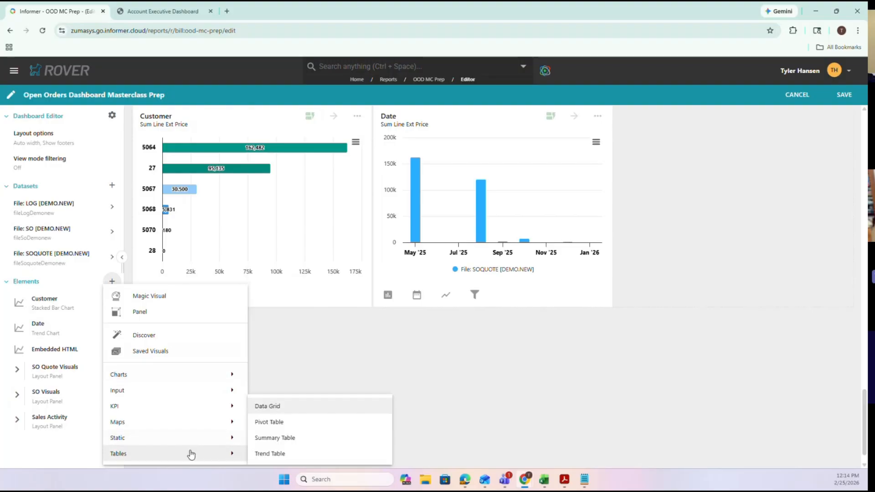
click(288, 452)
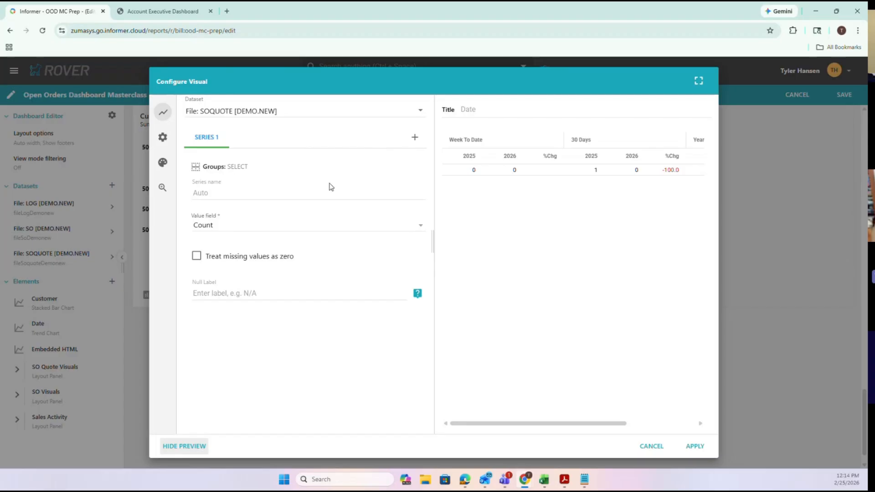
- Set the trend table's value field to the Sum of Line Ext Price
click(219, 226)
click(706, 211)
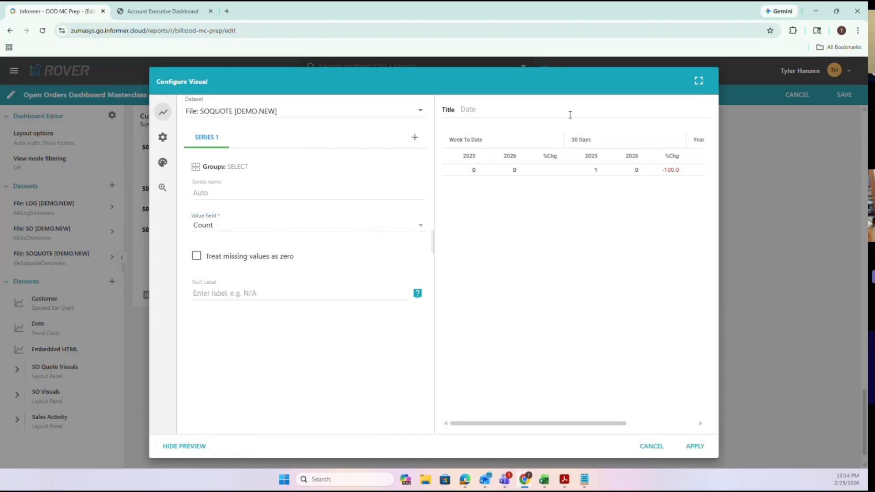
click(287, 226)
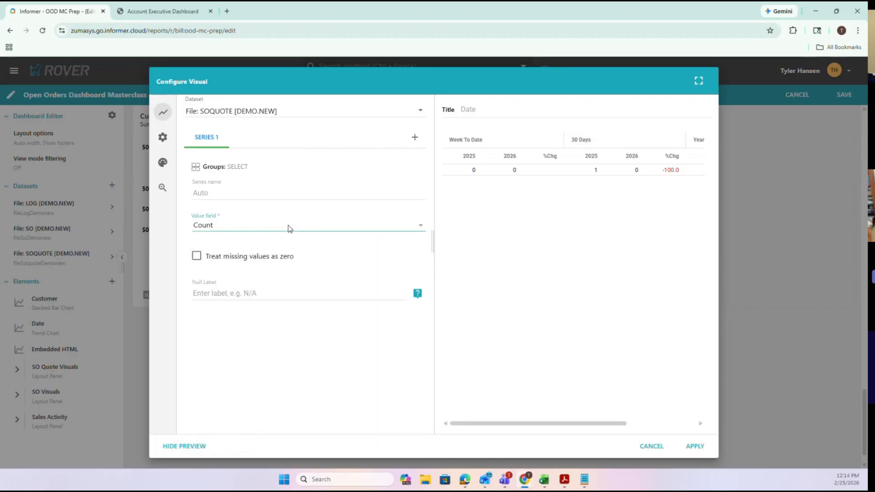
click(275, 283)
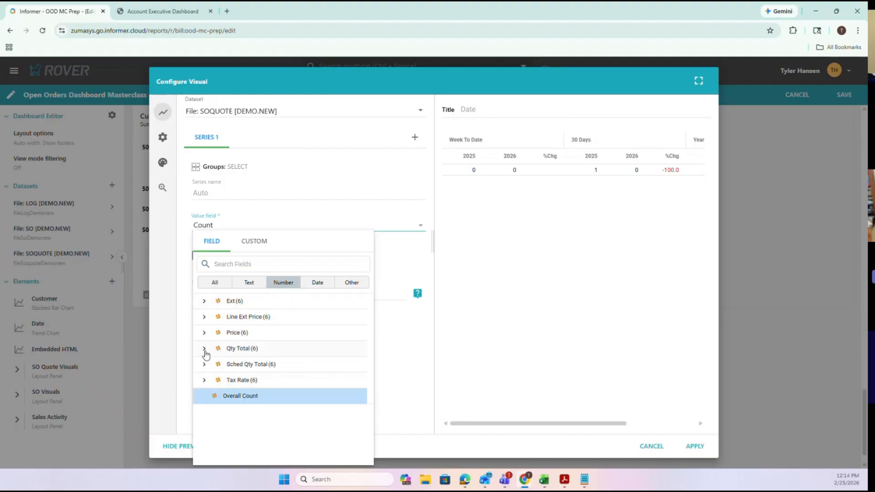
click(205, 317)
scroll(218, 345, down, 2)
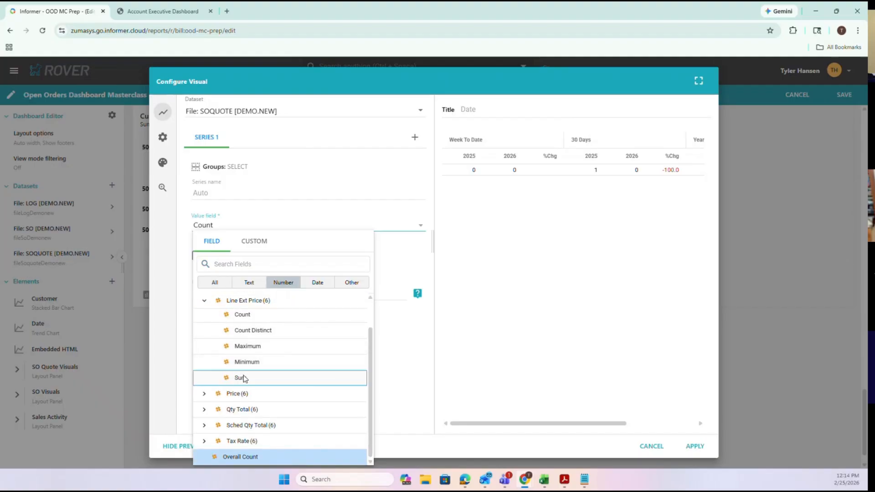
click(220, 375)
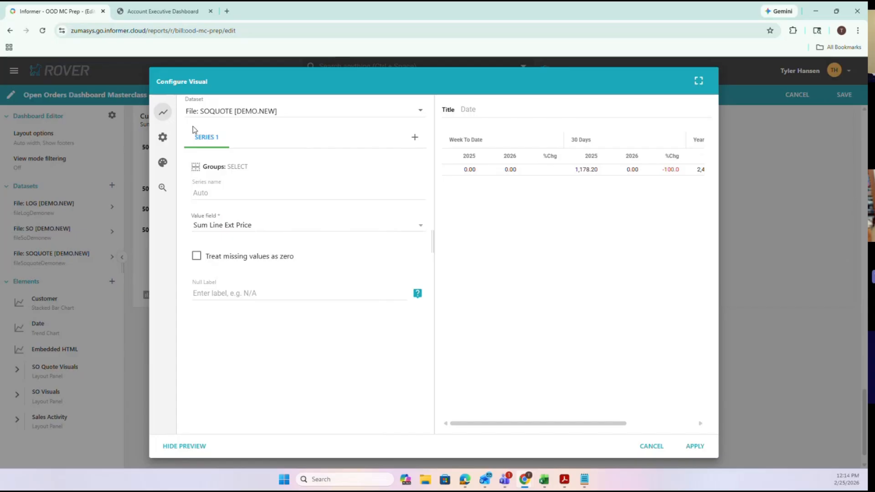
- Exclude the Week To Date column group from the trend table, keeping the past 30 days and Year To Date, and apply the configuration
click(163, 138)
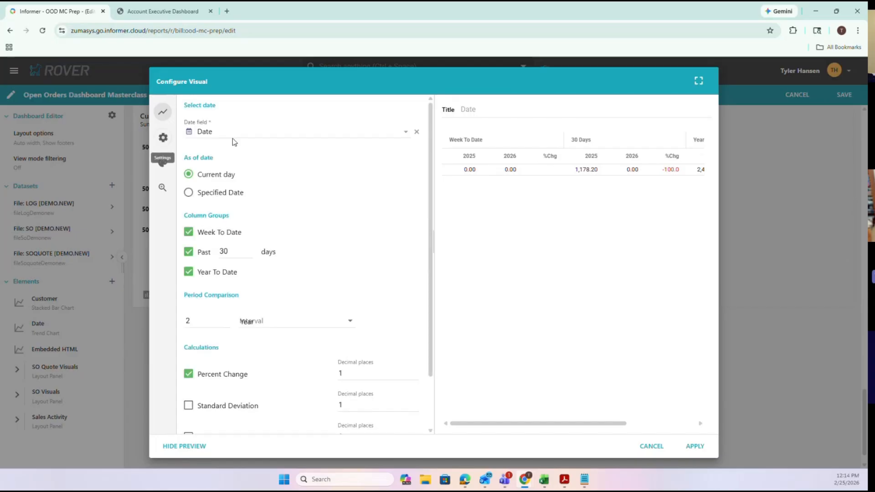
click(188, 232)
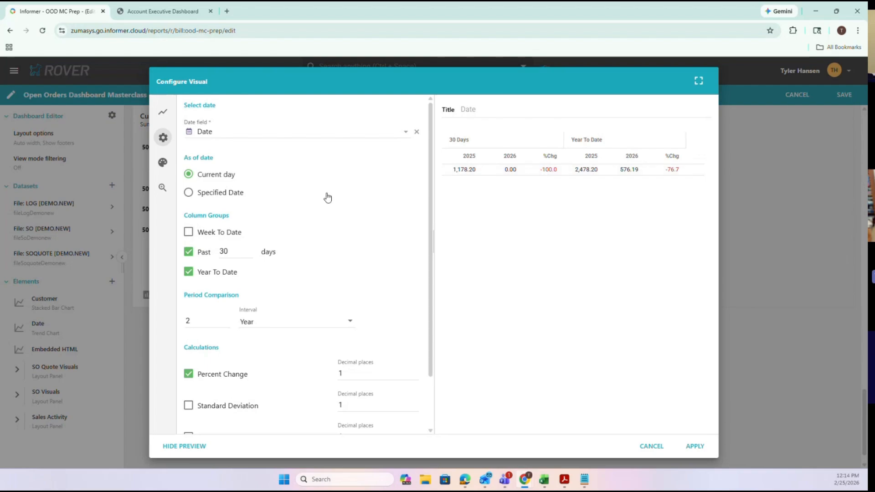
click(165, 116)
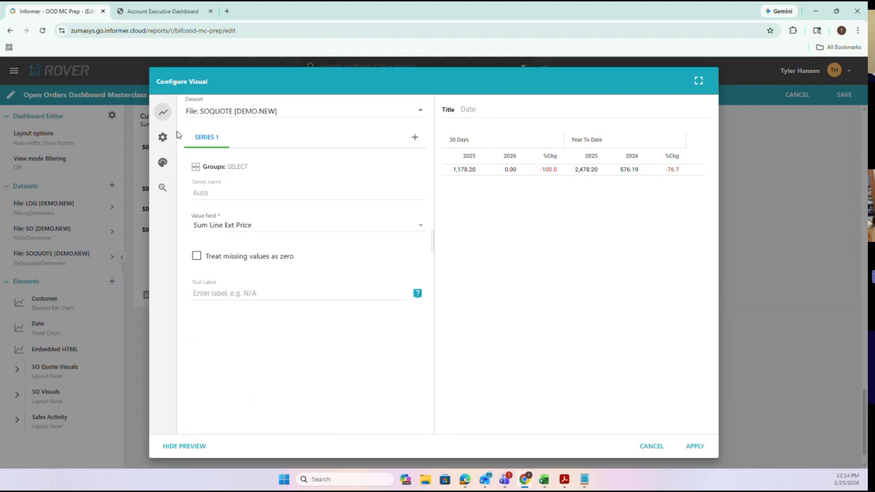
click(162, 137)
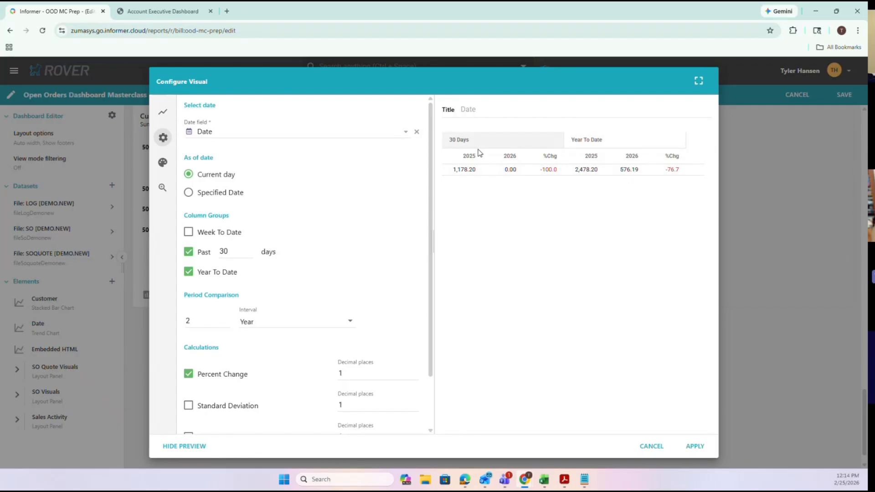
click(244, 254)
click(362, 234)
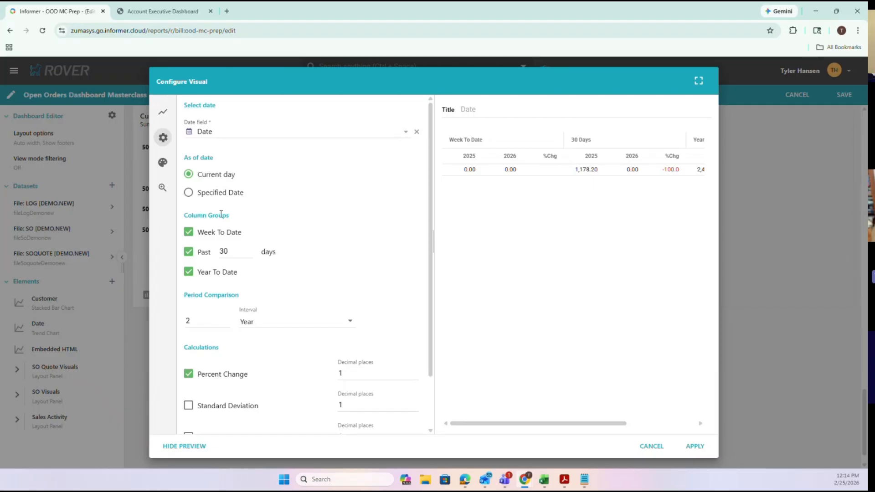
click(188, 232)
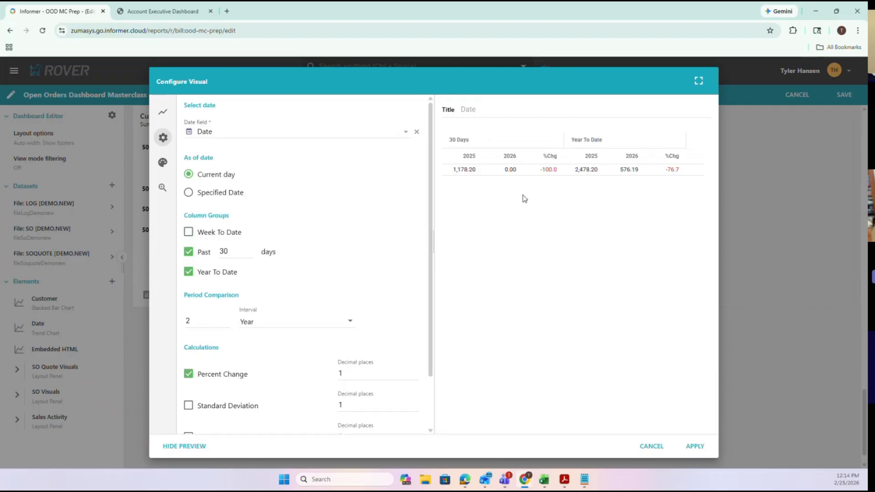
click(693, 446)
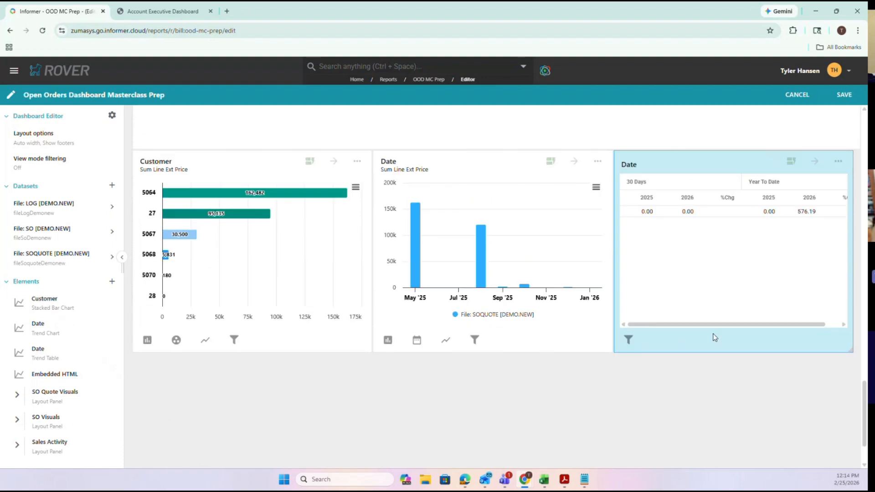
- Check the new trend table's available options and view its remaining columns on the dashboard
click(838, 161)
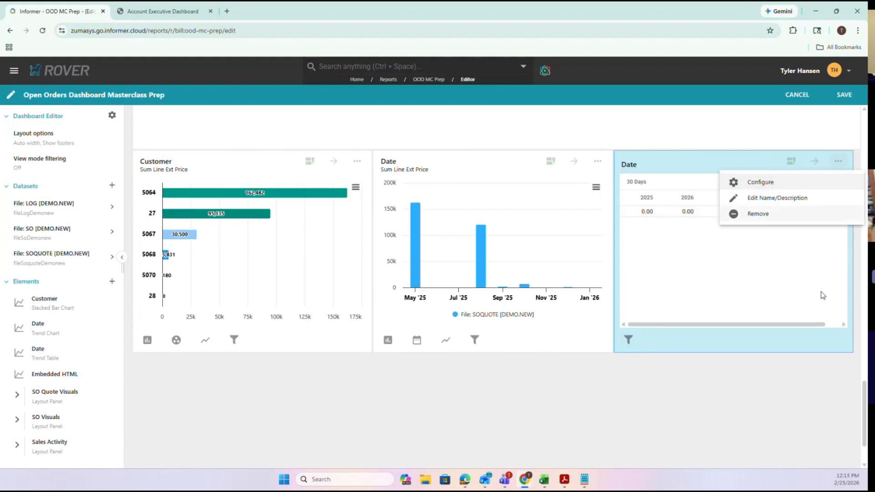
click(793, 343)
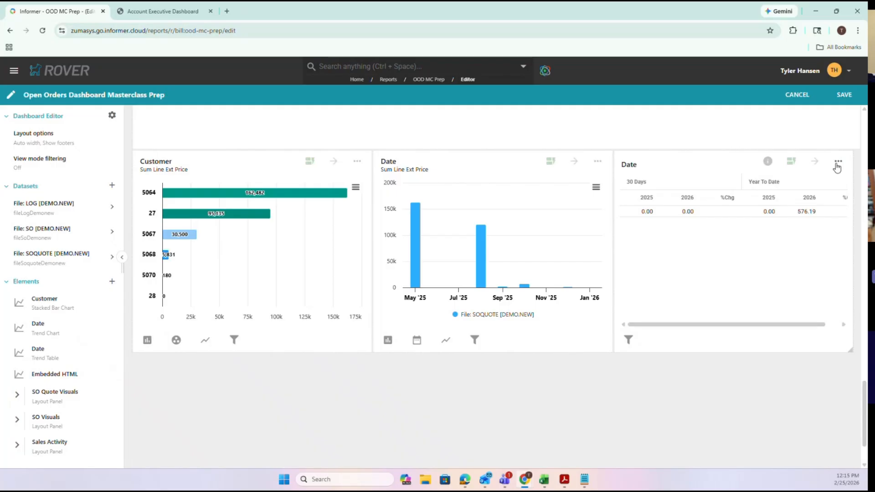
scroll(737, 337, up, 1)
drag(737, 370, 769, 376)
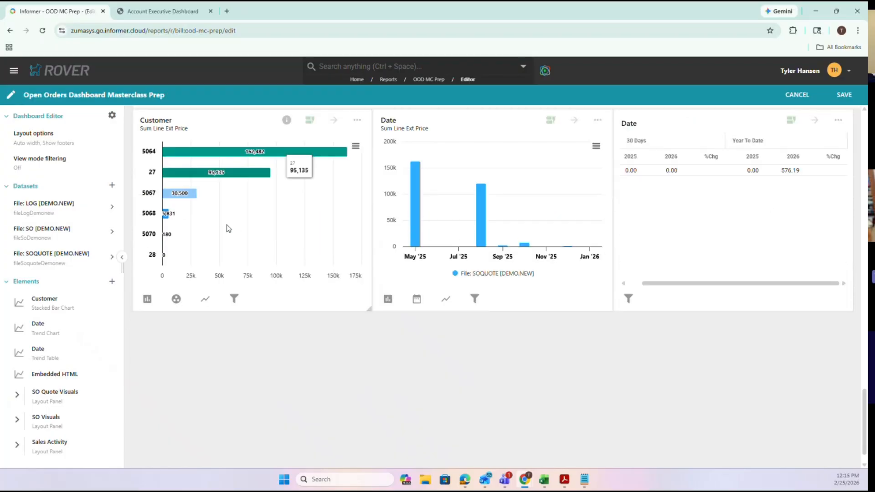
- Add a Big Number KPI visual to the dashboard's elements
scroll(228, 229, down, 2)
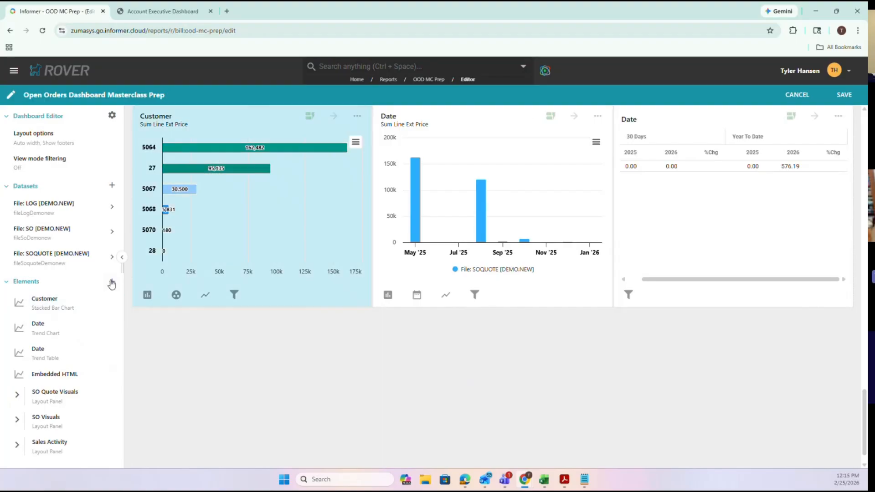
click(111, 282)
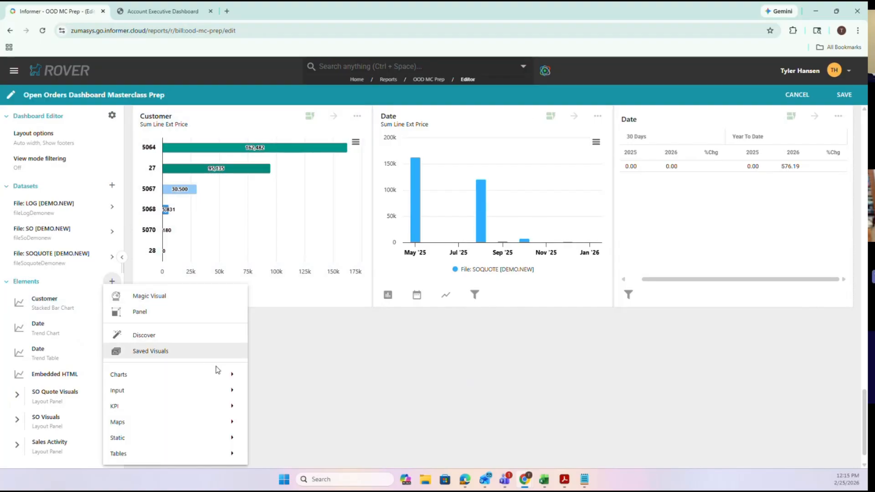
mouse_move(227, 410)
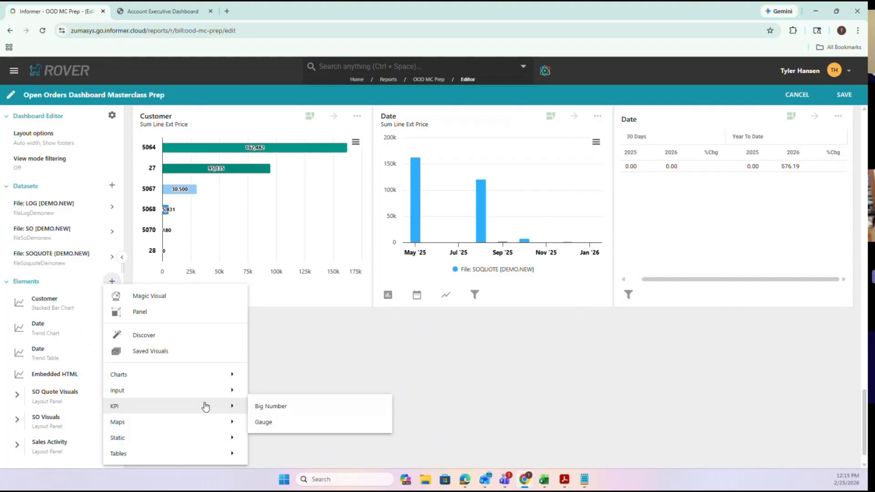
click(289, 407)
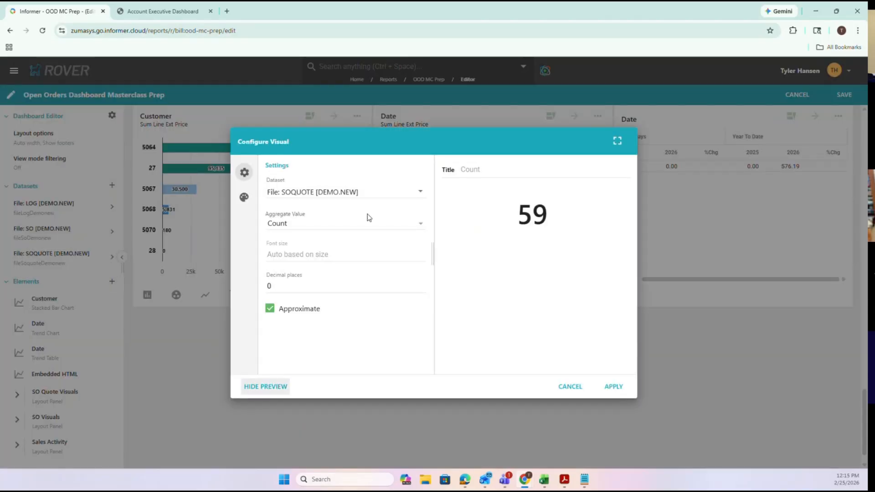
- Set the Big Number visual's aggregate value to the Sum of Line Ext Price
click(314, 224)
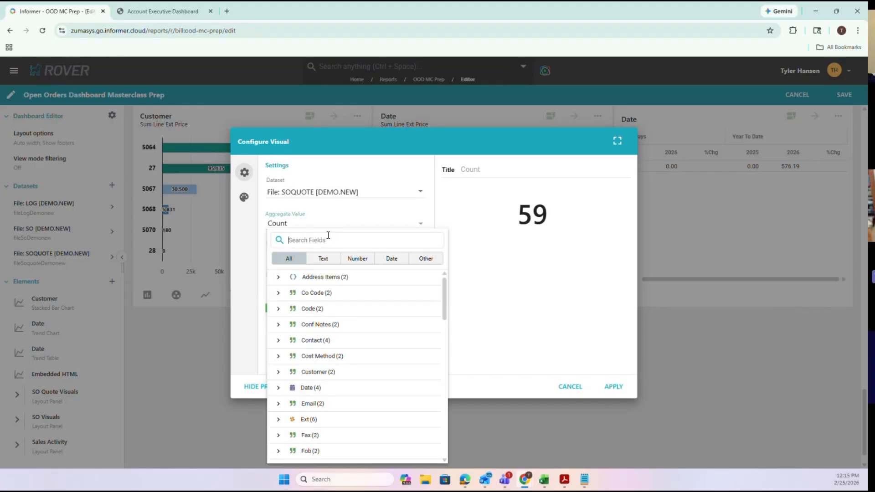
click(367, 259)
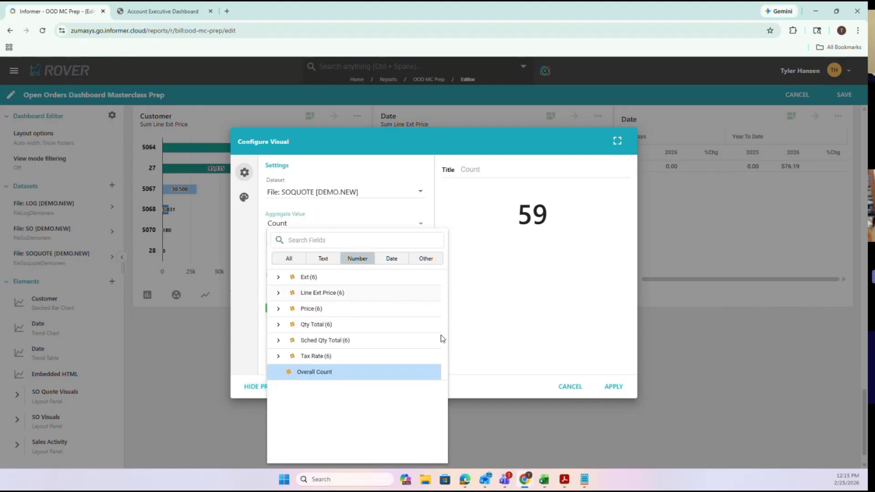
click(279, 293)
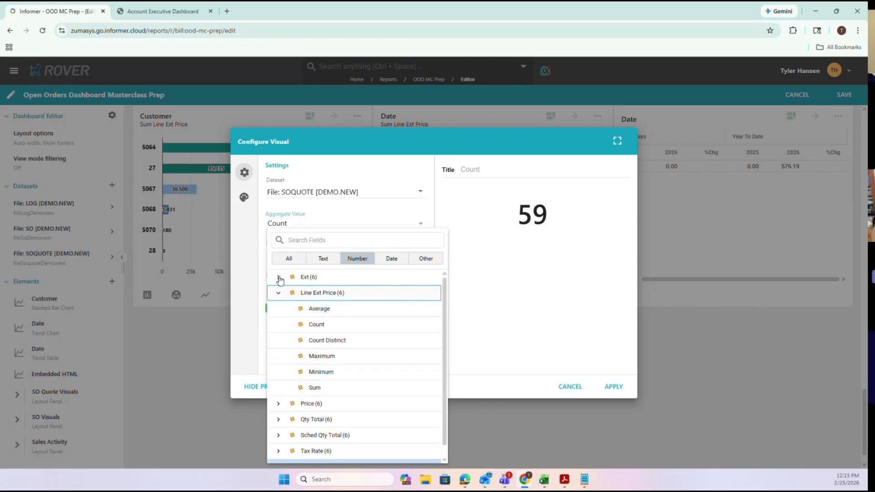
click(324, 387)
- Inspect the Big Number's exact value, turn off Approximate, and discard the visual
mouse_move(511, 219)
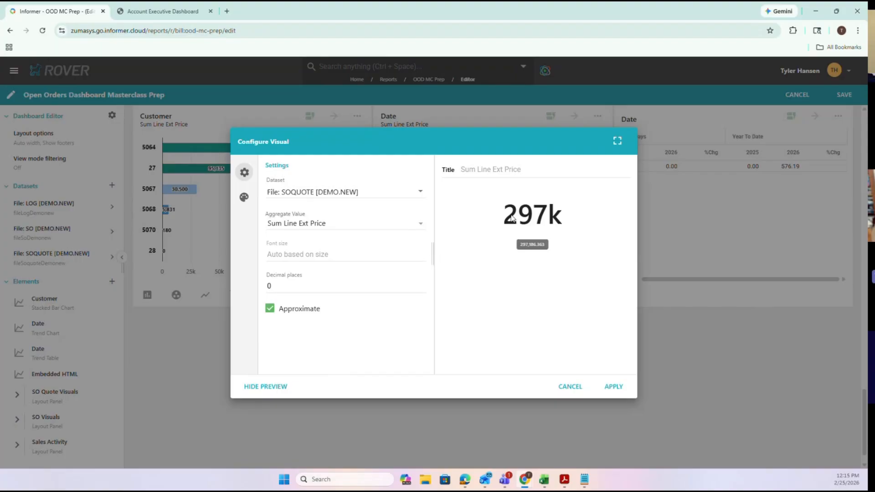
drag(511, 218, 557, 251)
drag(504, 214, 565, 230)
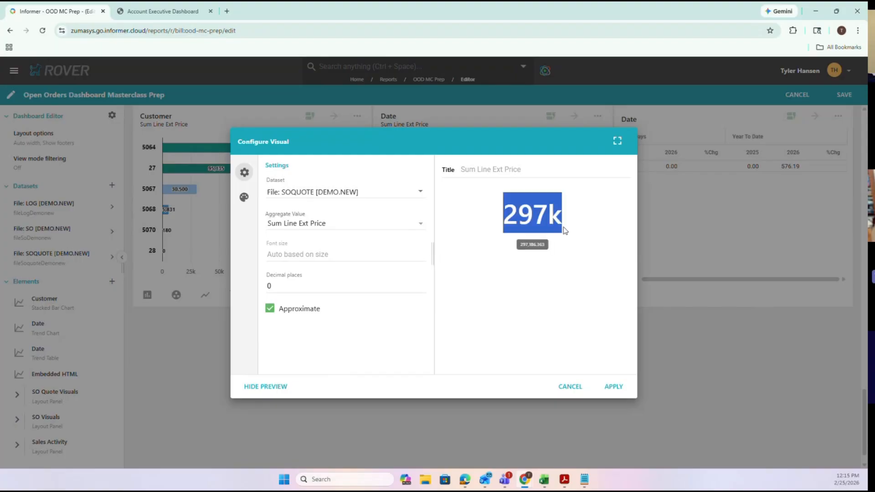
click(543, 285)
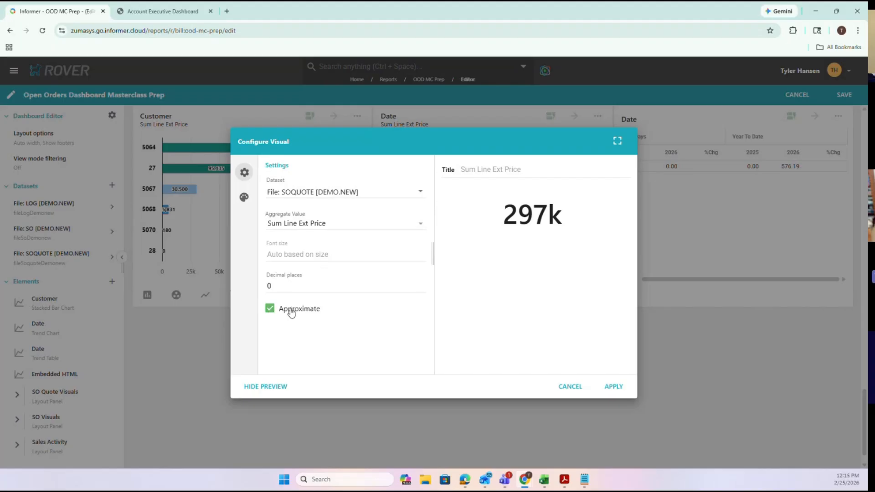
double_click(526, 223)
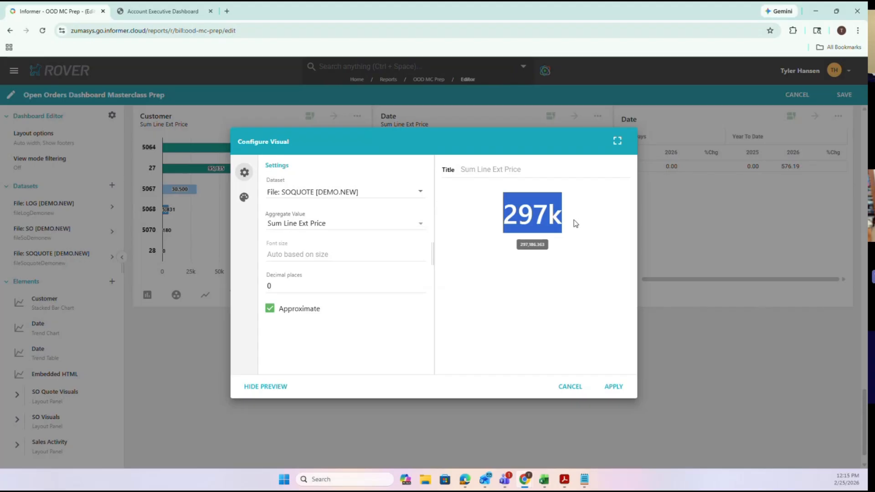
click(575, 223)
click(268, 309)
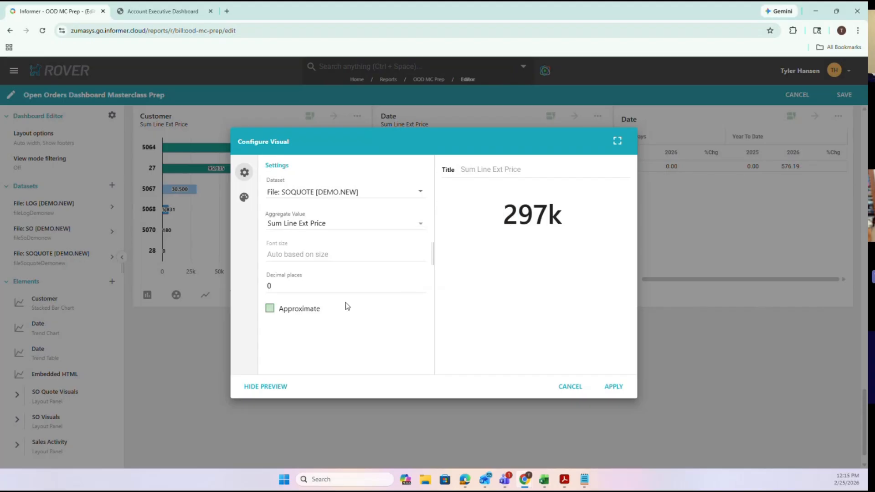
mouse_move(479, 218)
mouse_down()
mouse_move(587, 232)
mouse_move(478, 220)
mouse_up()
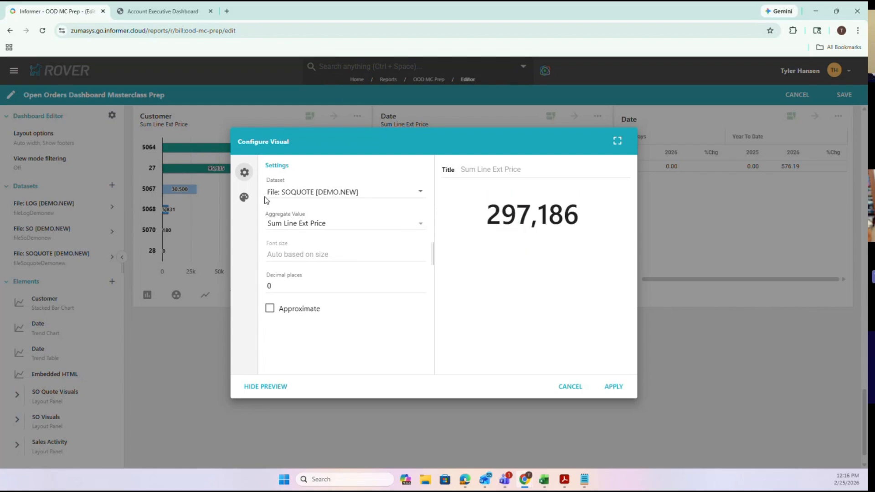
click(563, 385)
- Try a gauge KPI visual with the Sum of Line Ext Price as its aggregate value and discard it
click(112, 281)
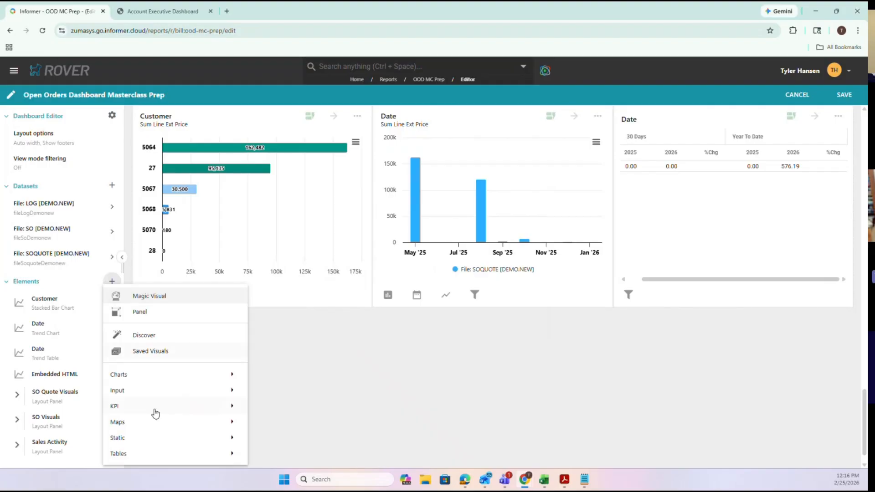
mouse_move(150, 410)
click(260, 422)
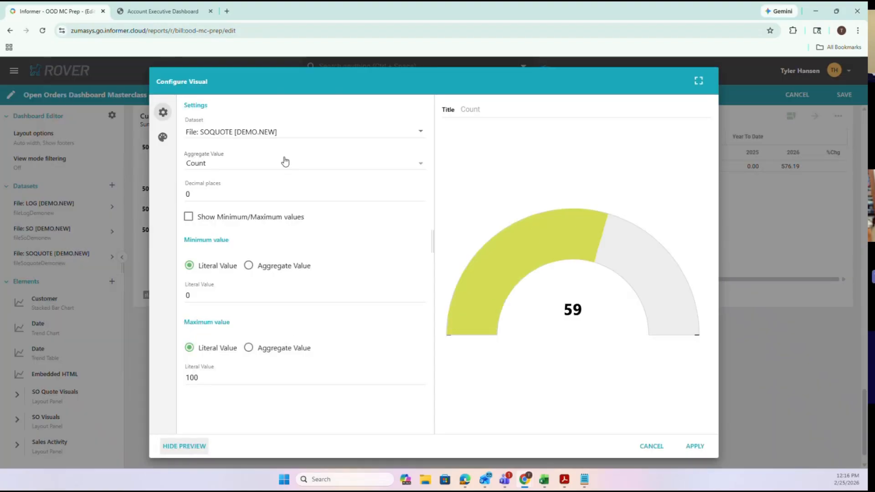
click(285, 162)
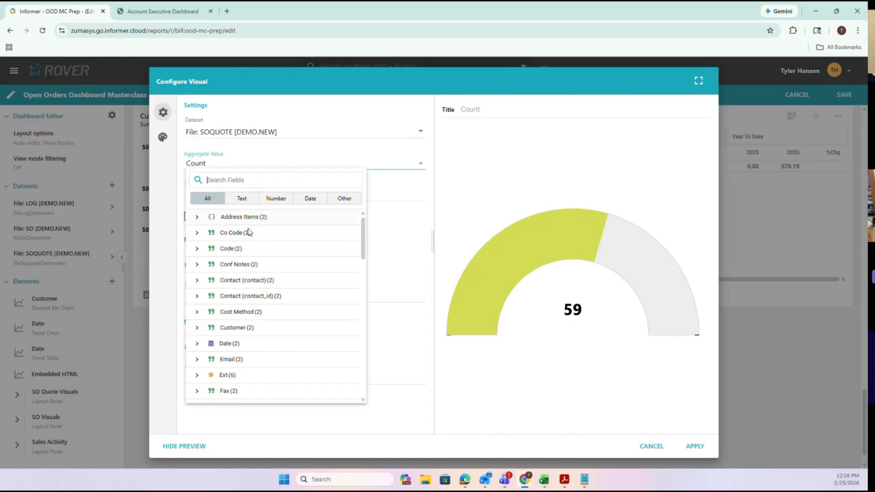
click(276, 198)
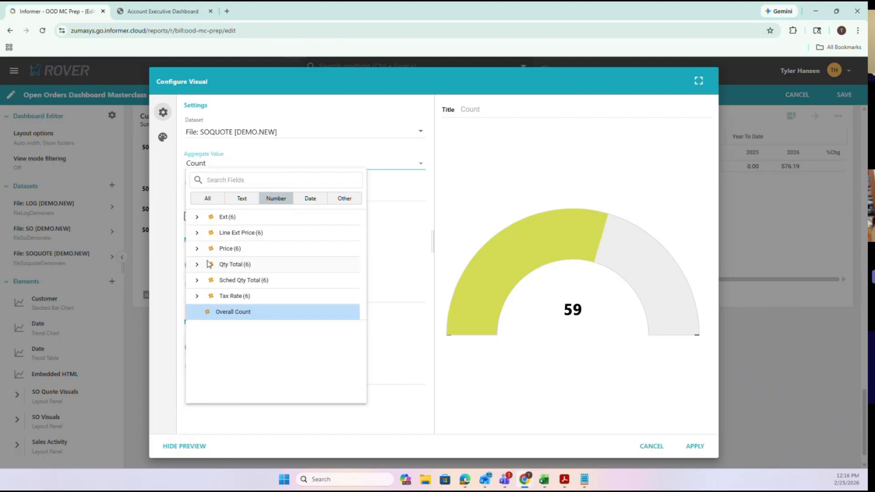
click(197, 234)
click(231, 332)
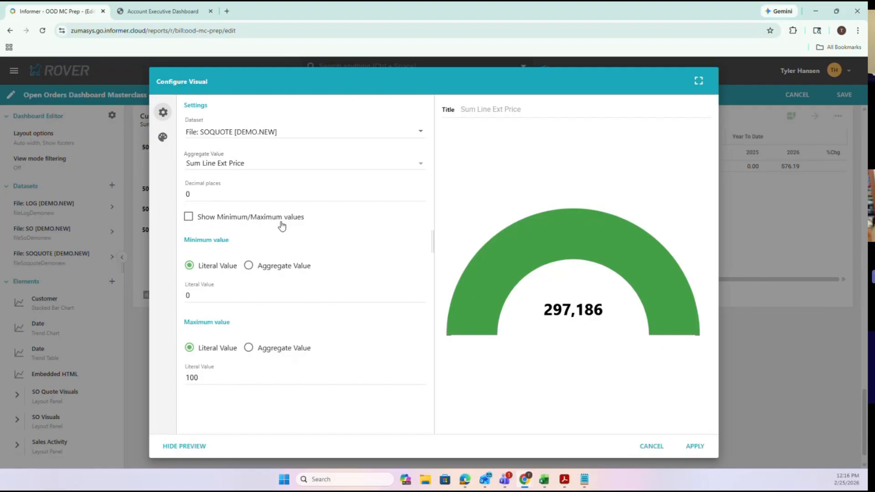
click(647, 445)
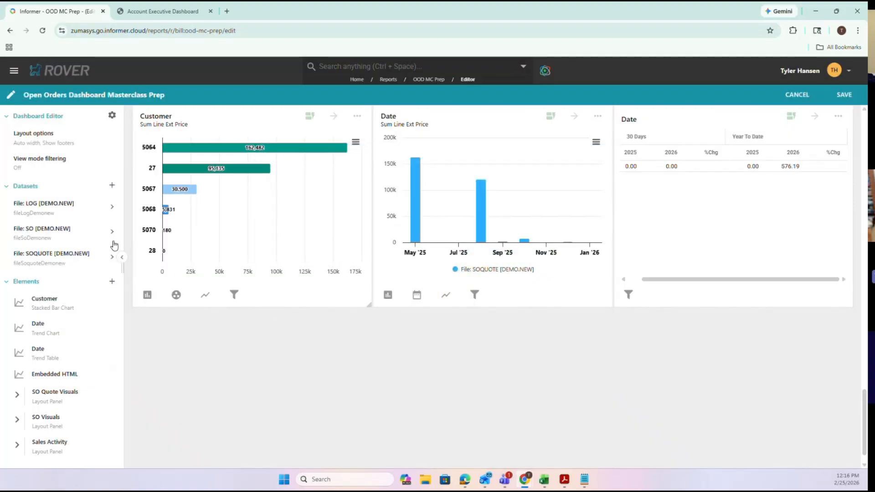
- Add a Countries map visual and set its map to United States of America, mainland
click(112, 280)
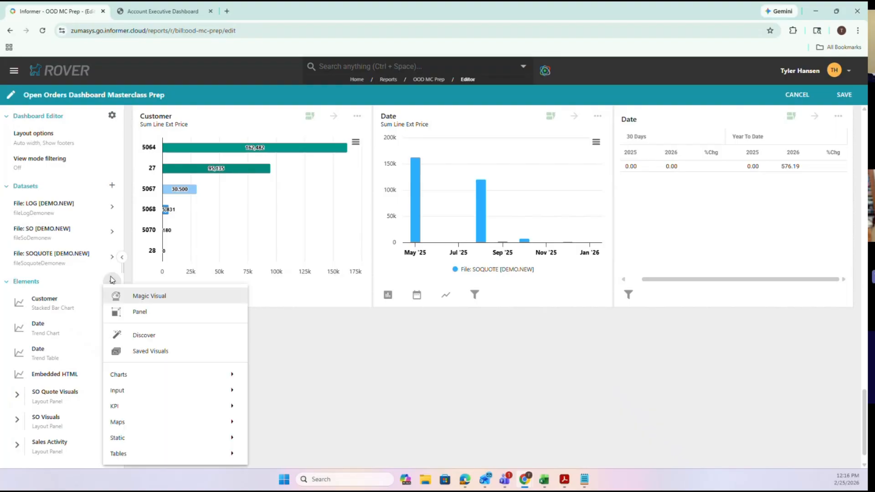
mouse_move(184, 430)
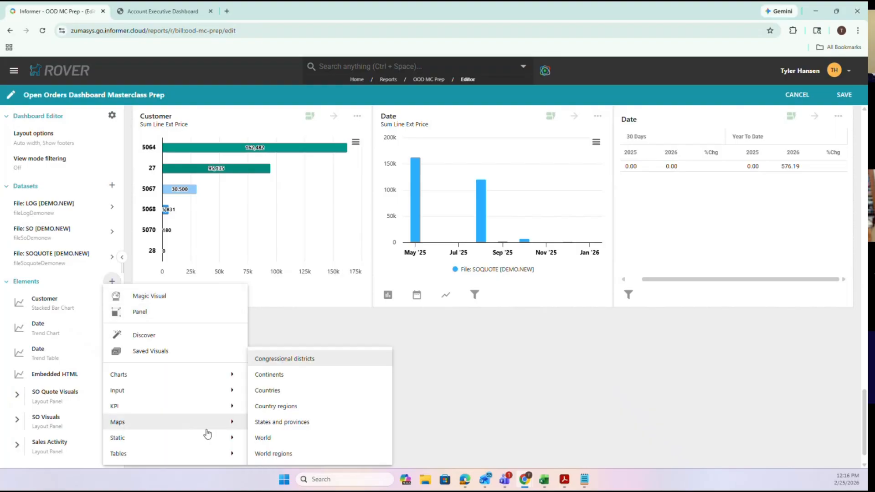
click(310, 393)
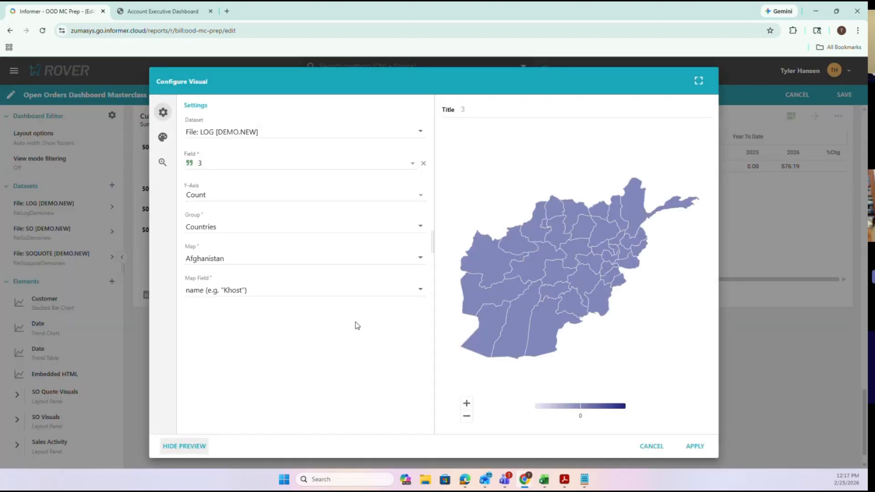
click(258, 259)
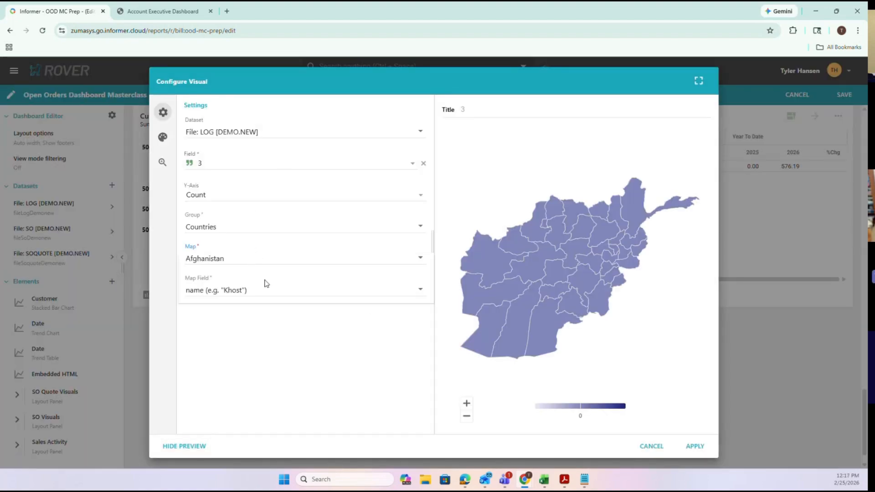
drag(430, 257, 431, 351)
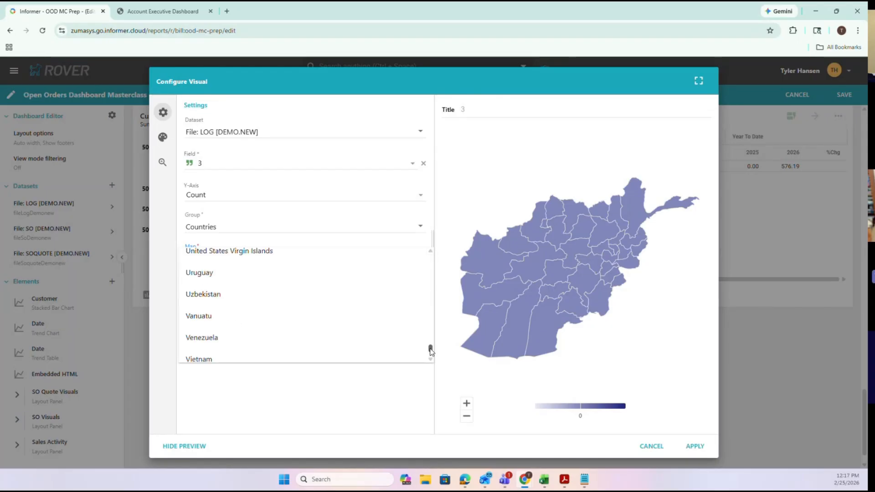
scroll(347, 328, up, 3)
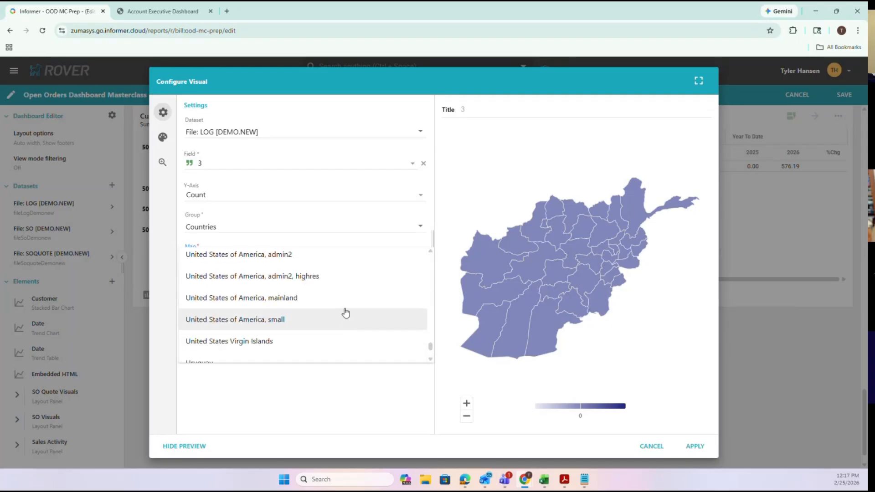
click(346, 306)
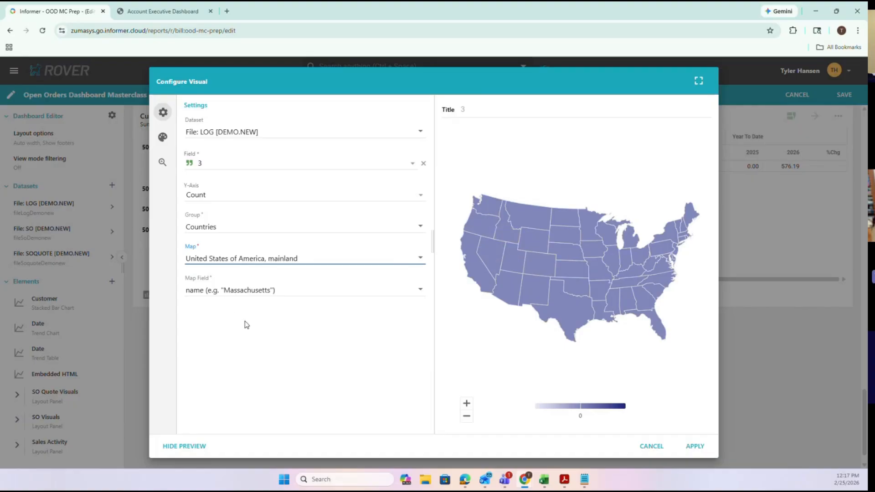
- Review the map visual's available data fields and Map Field options, keeping name as the Map Field
click(255, 164)
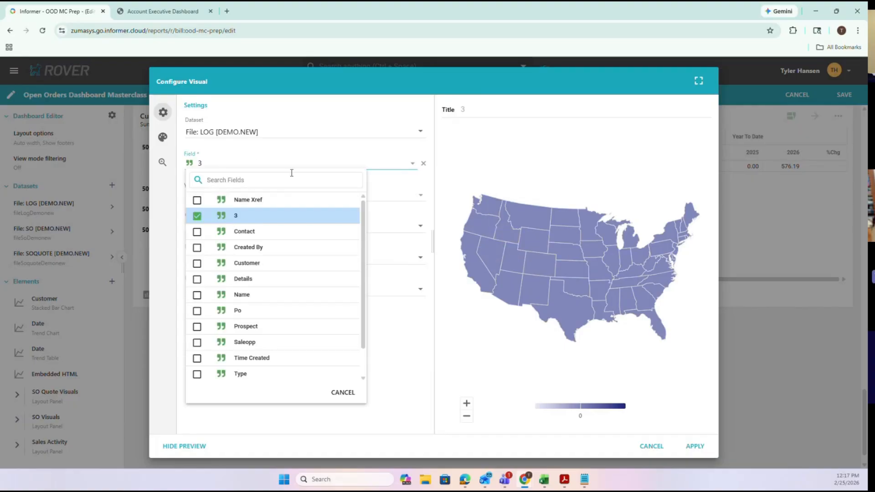
click(198, 217)
click(403, 352)
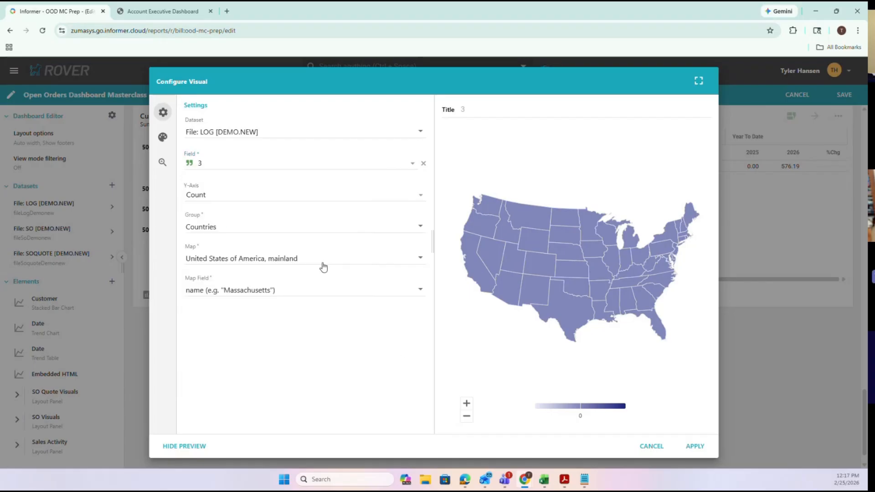
click(283, 295)
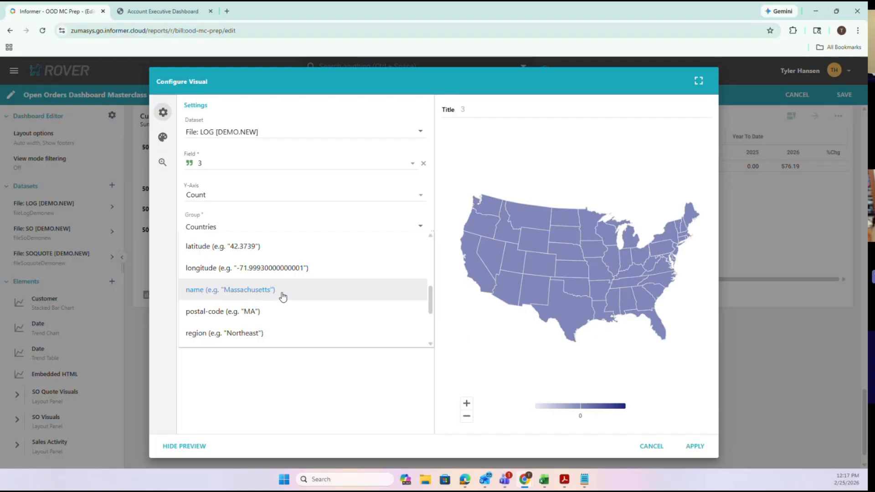
click(240, 287)
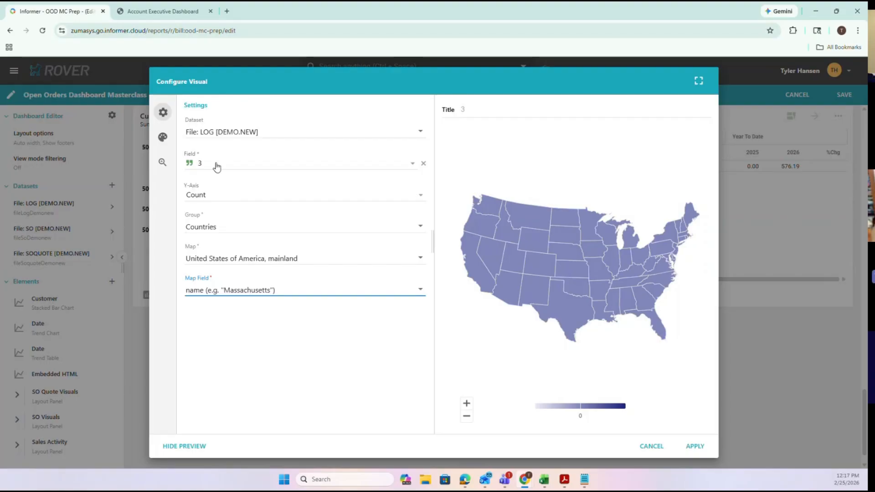
- Search the LOG dataset's fields for "ship" and clear the search
click(217, 165)
scroll(256, 248, down, 1)
scroll(260, 262, up, 1)
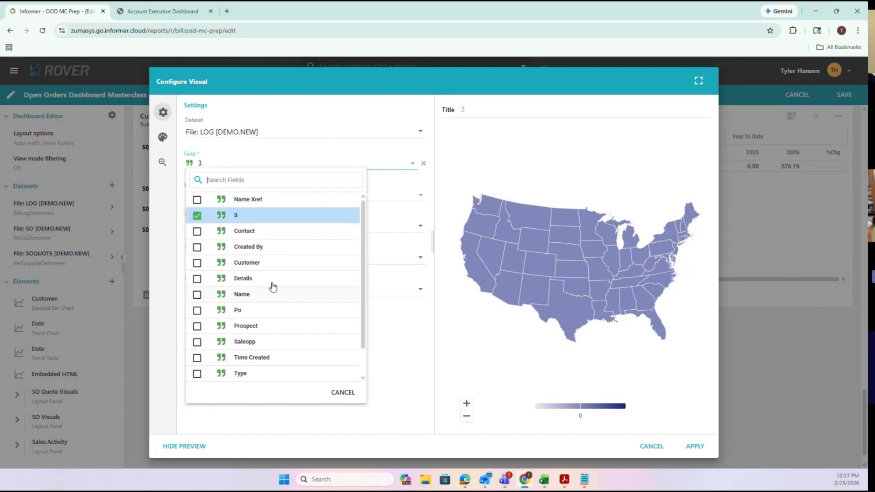
text(ship)
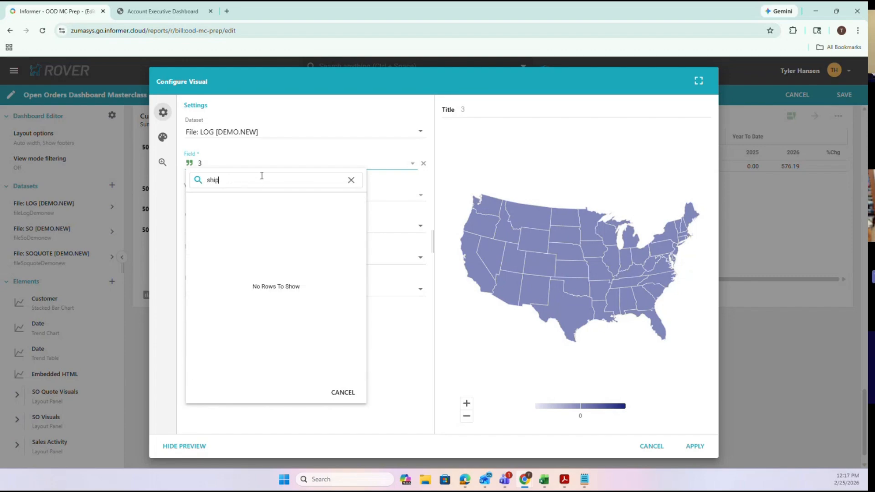
key(BackSpace)
key(BackSpace)
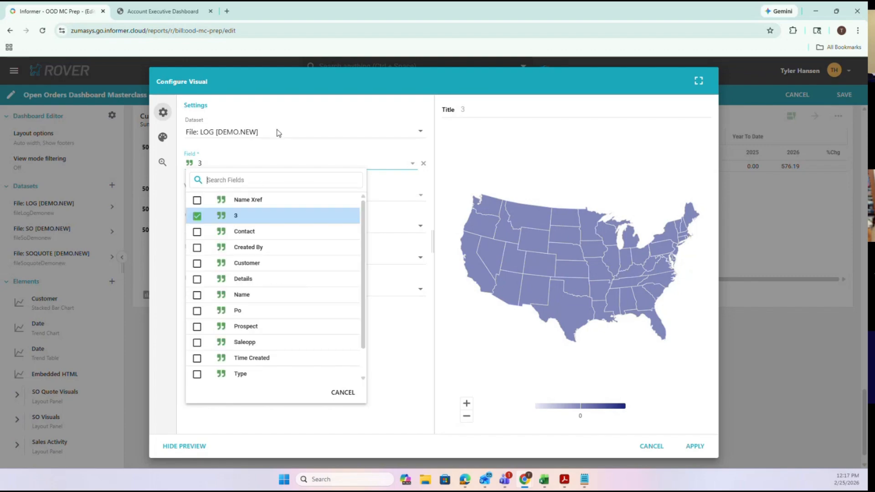
- Set the map's dataset to File: SOQUOTE [DEMO.NEW] and its field to Ship State, keeping name as the Map Field
click(275, 135)
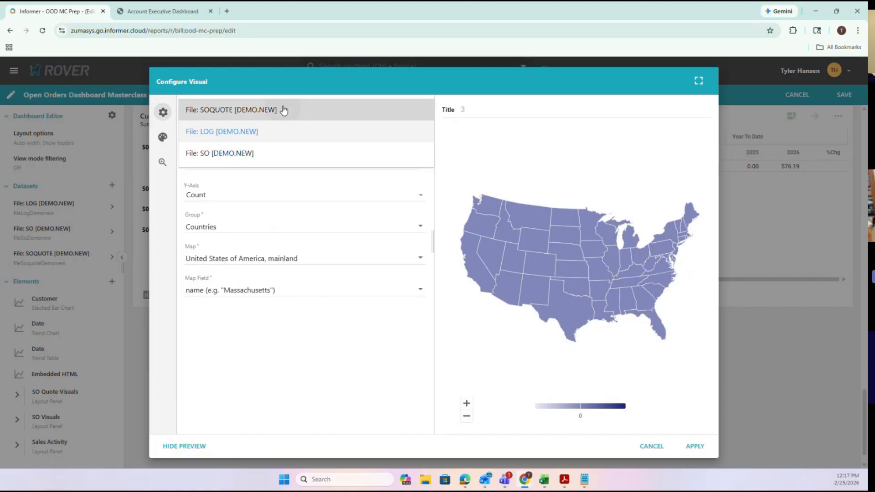
click(283, 110)
click(264, 166)
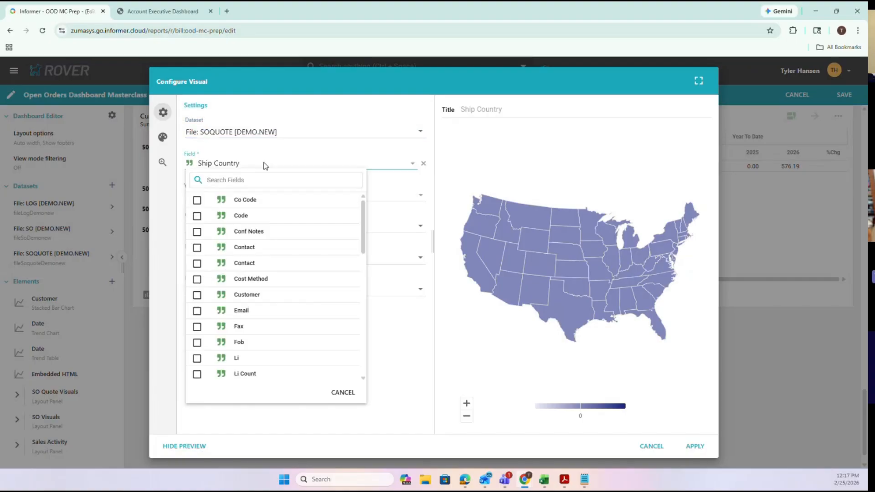
text(ship state)
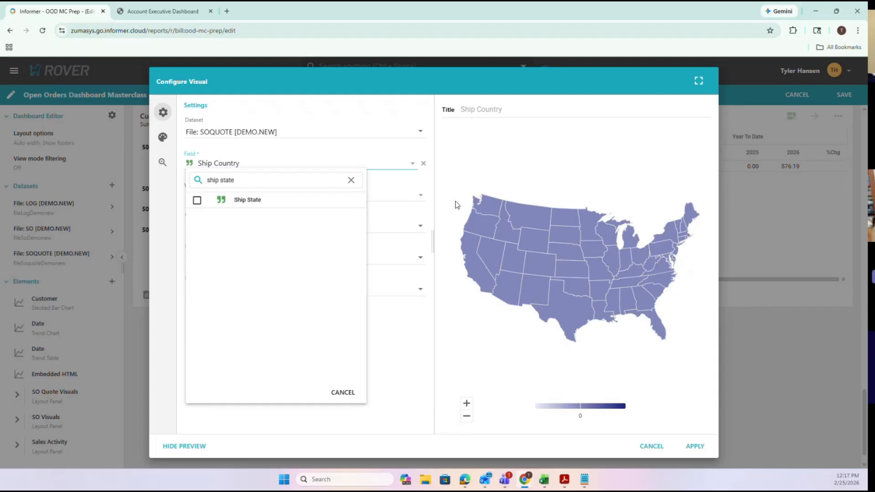
click(196, 200)
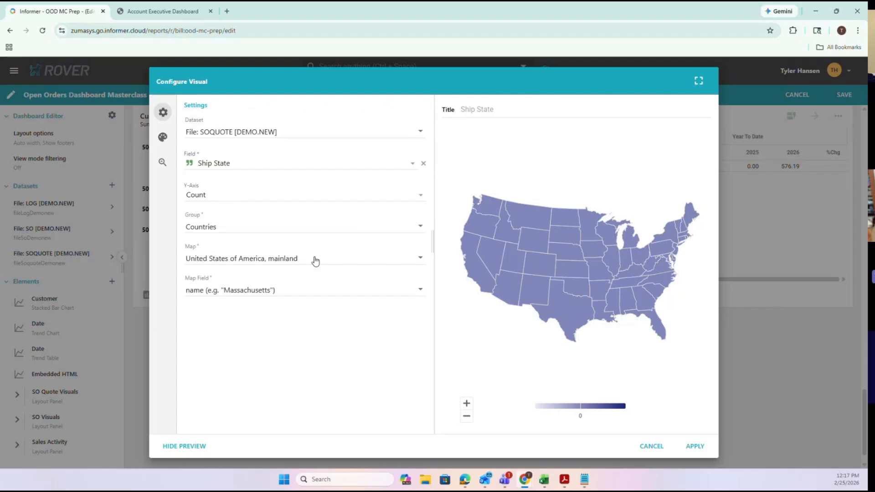
click(314, 293)
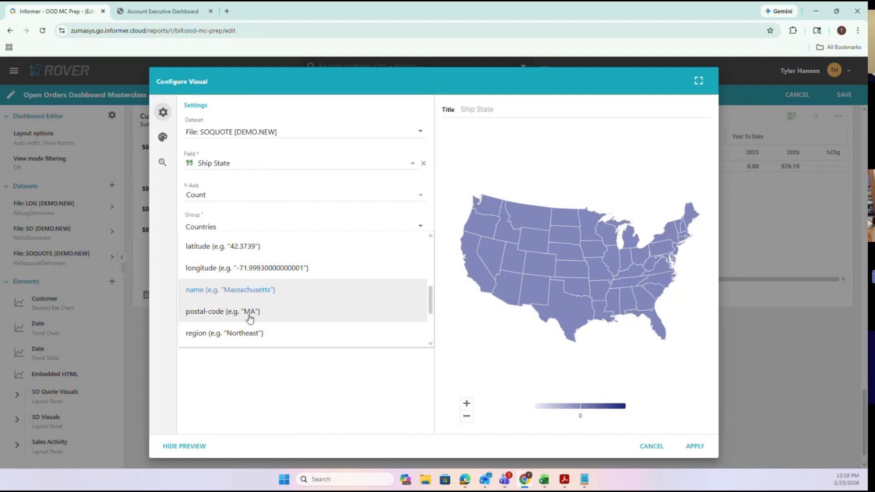
click(254, 282)
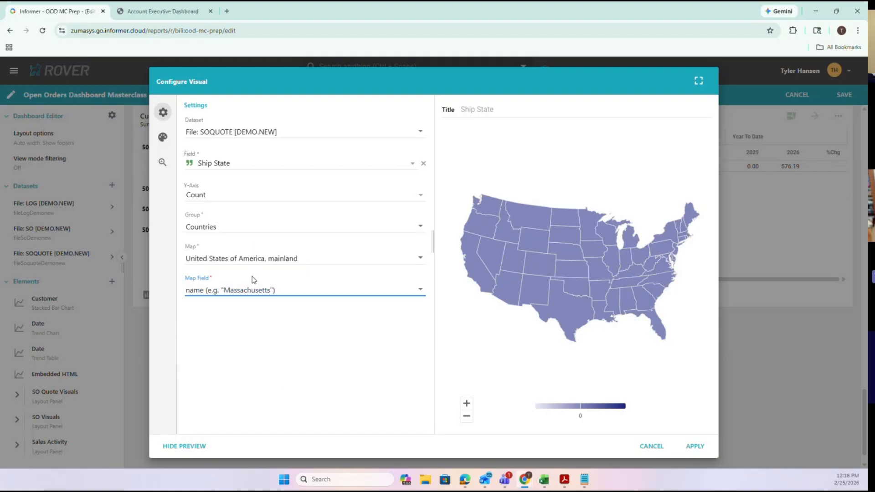
- Set the ship-state map's Map Field to postal-code (e.g. "MA")
click(220, 299)
scroll(255, 303, up, 5)
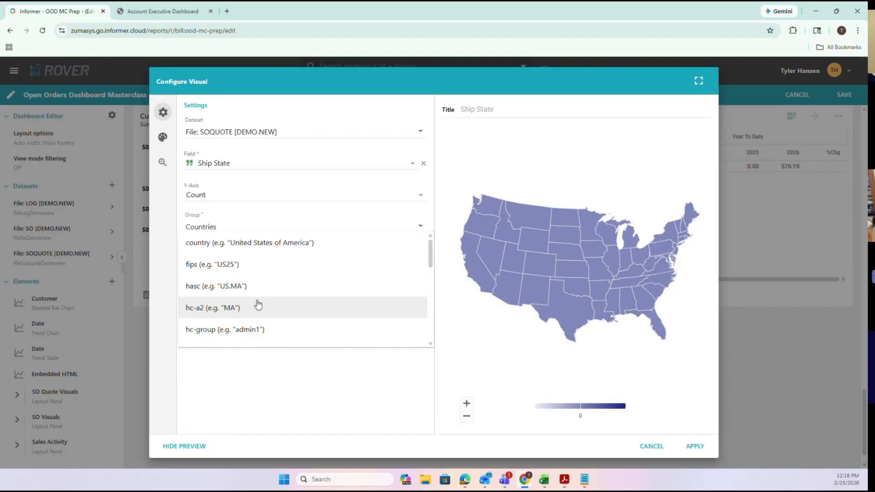
scroll(249, 279, down, 5)
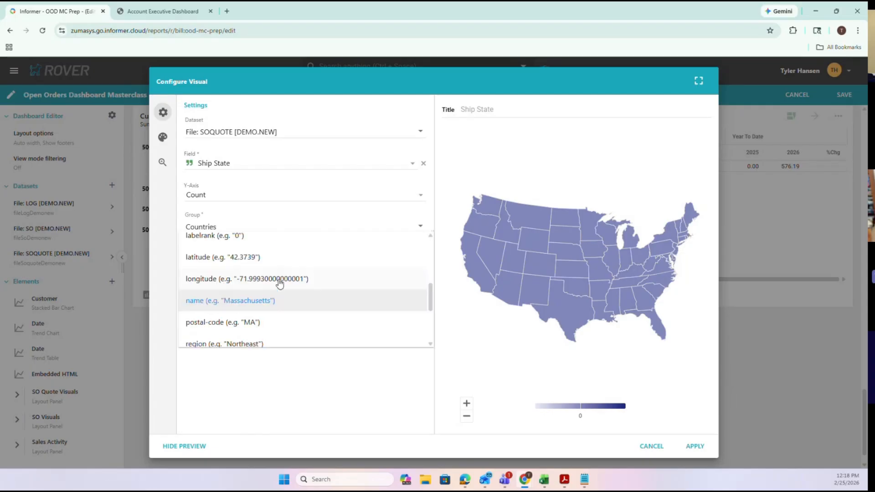
scroll(301, 310, up, 1)
scroll(273, 307, down, 1)
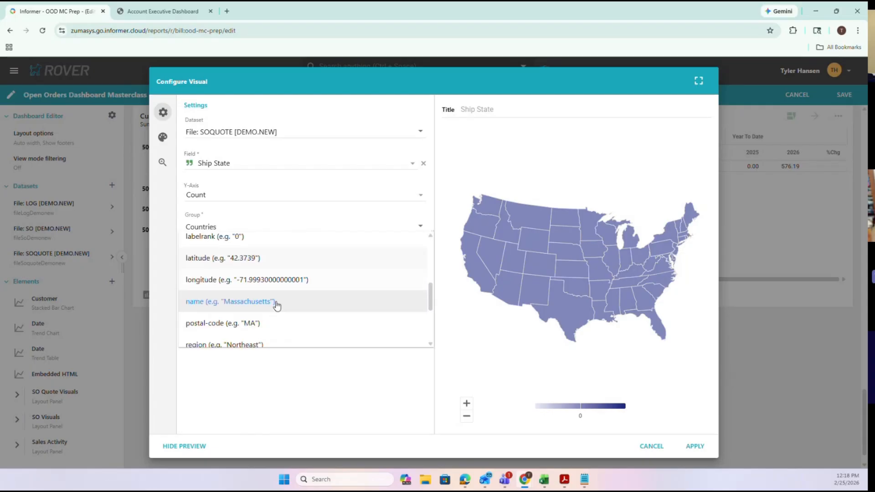
scroll(290, 287, down, 3)
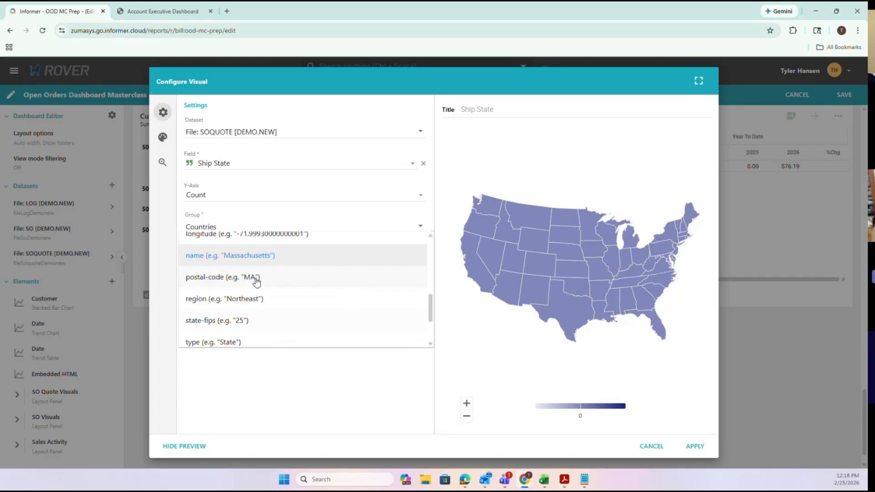
scroll(268, 303, up, 1)
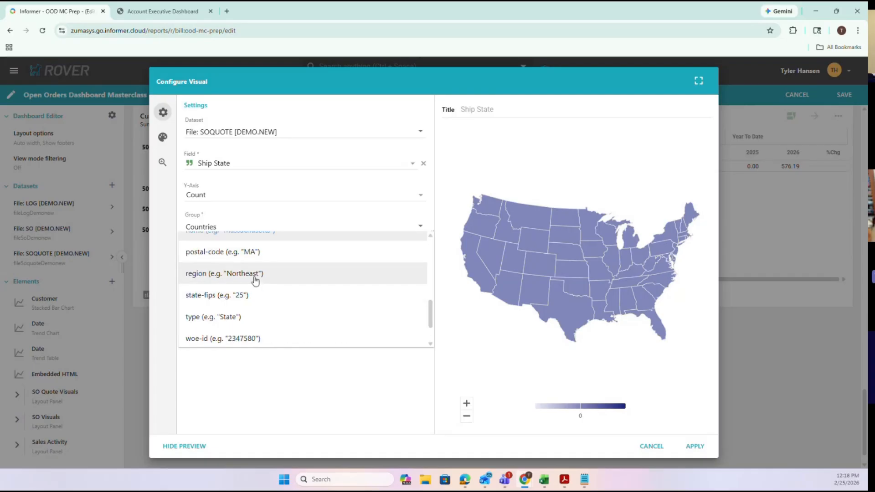
scroll(254, 279, up, 1)
click(264, 299)
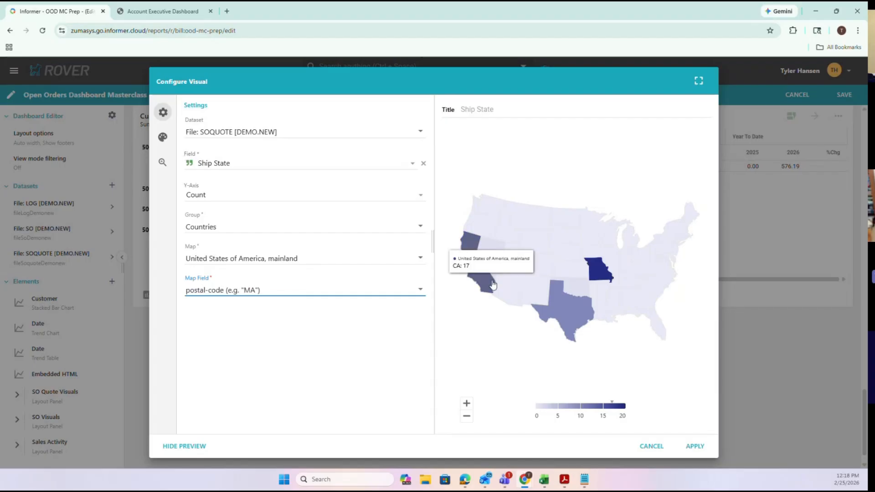
mouse_move(601, 276)
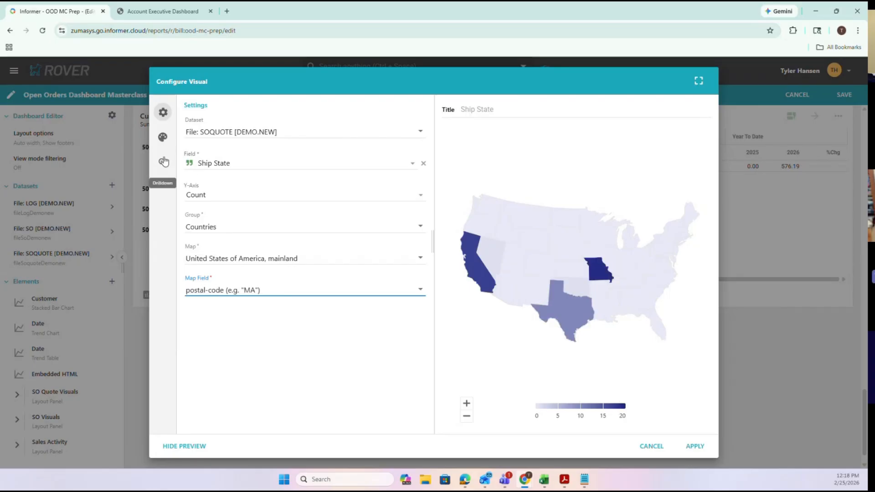
- Set the map's Y-Axis to the sum of Line Ext Price, then discard the map visual without applying it
click(244, 197)
click(279, 253)
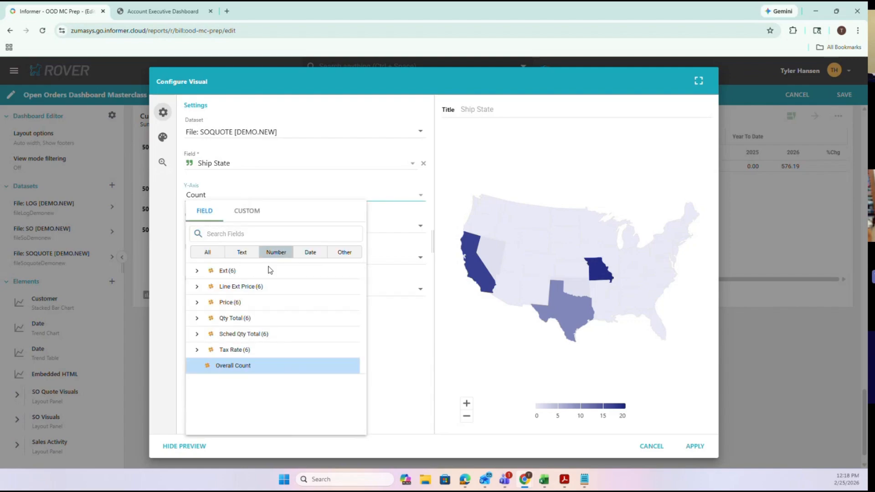
click(197, 288)
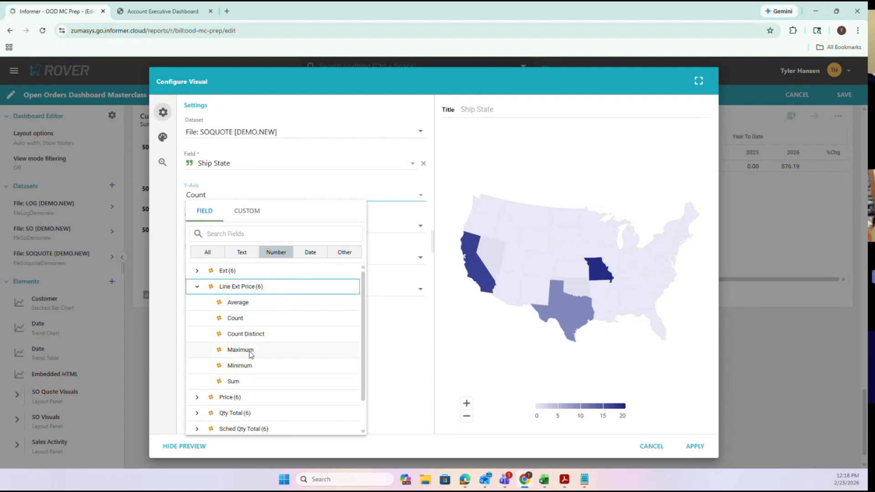
click(241, 382)
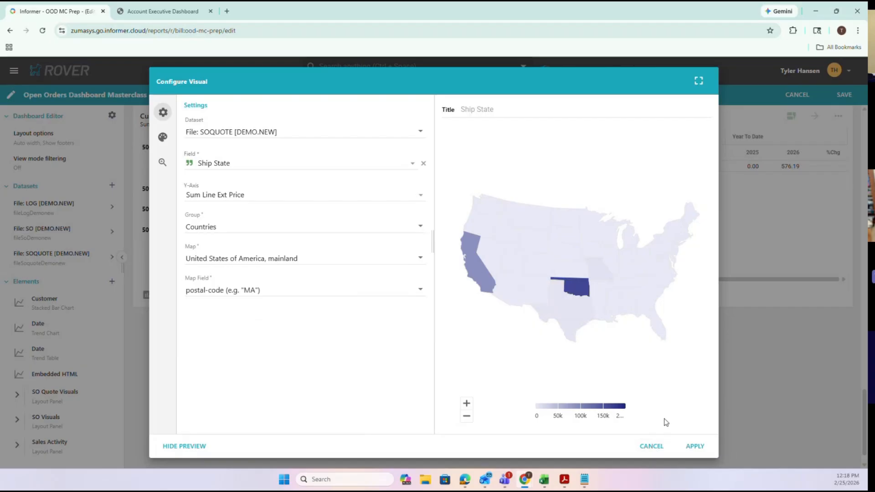
click(652, 446)
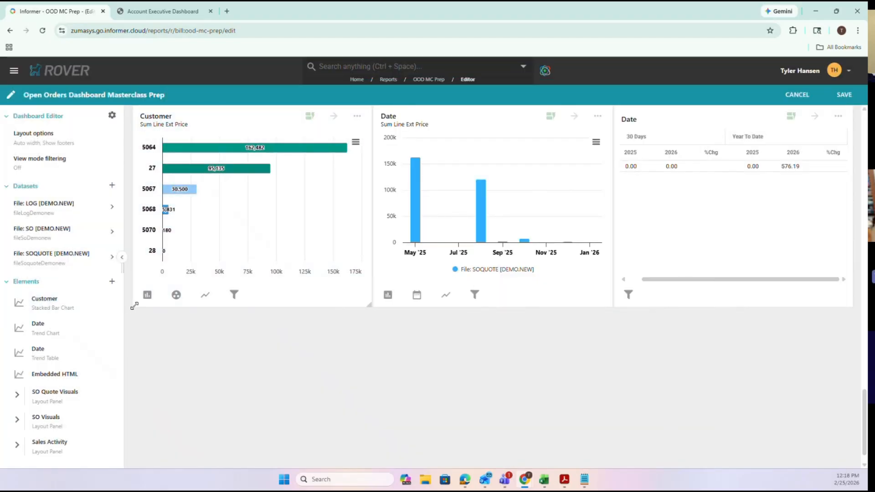
click(112, 281)
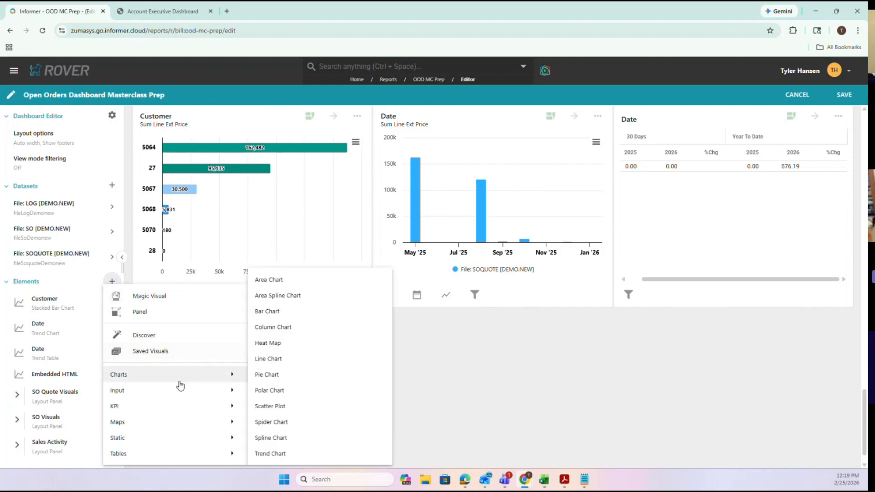
mouse_move(205, 437)
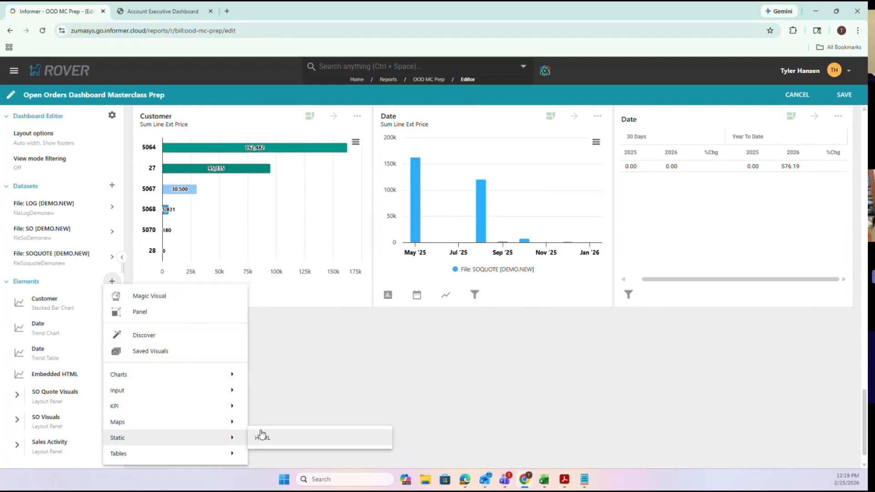
click(353, 402)
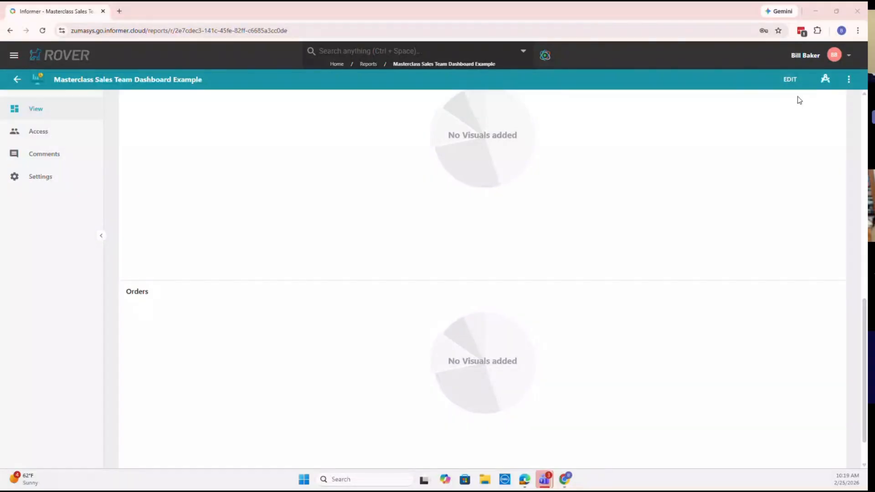
- Discard the working draft of Masterclass Sales Team Dashboard Example and open the dashboard for editing
mouse_move(825, 82)
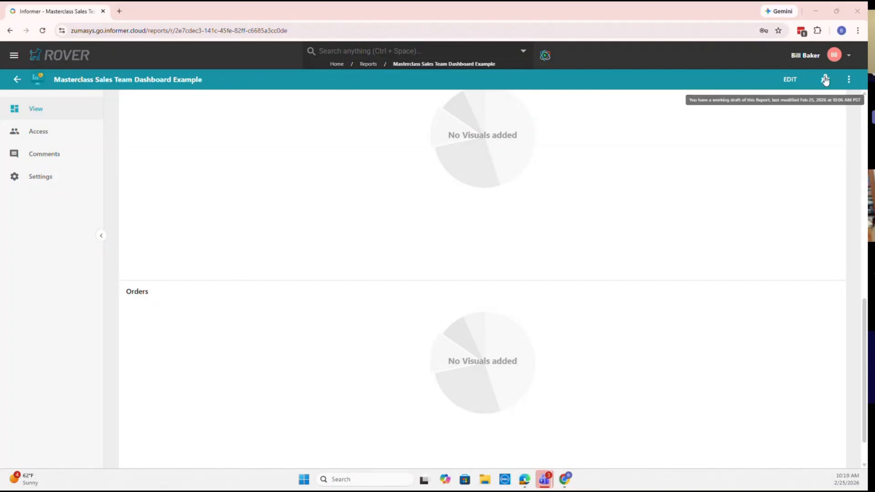
scroll(605, 195, up, 10)
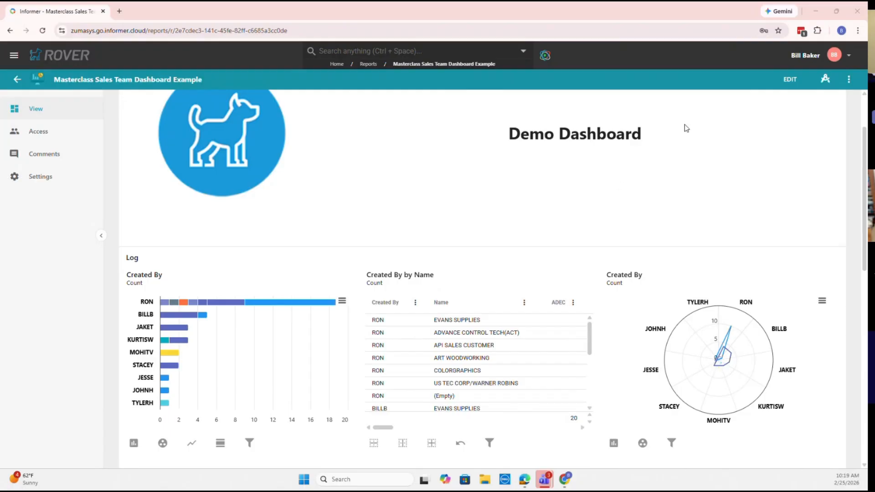
click(825, 85)
click(799, 86)
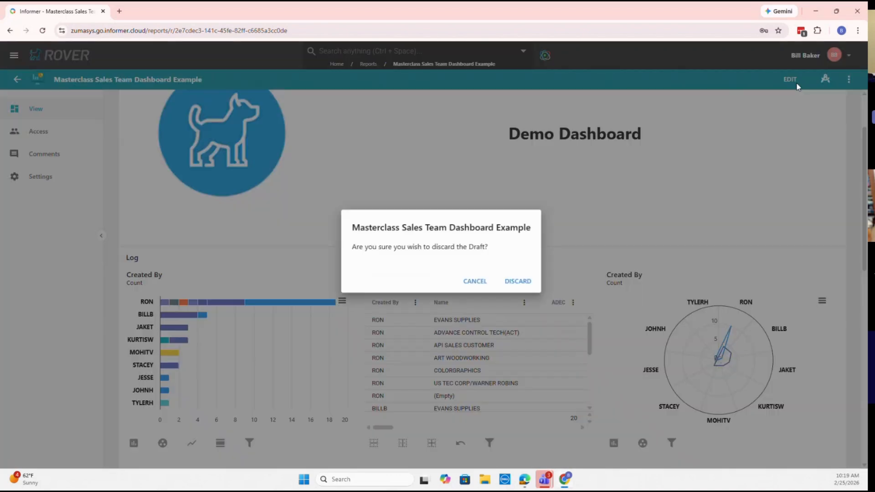
click(511, 286)
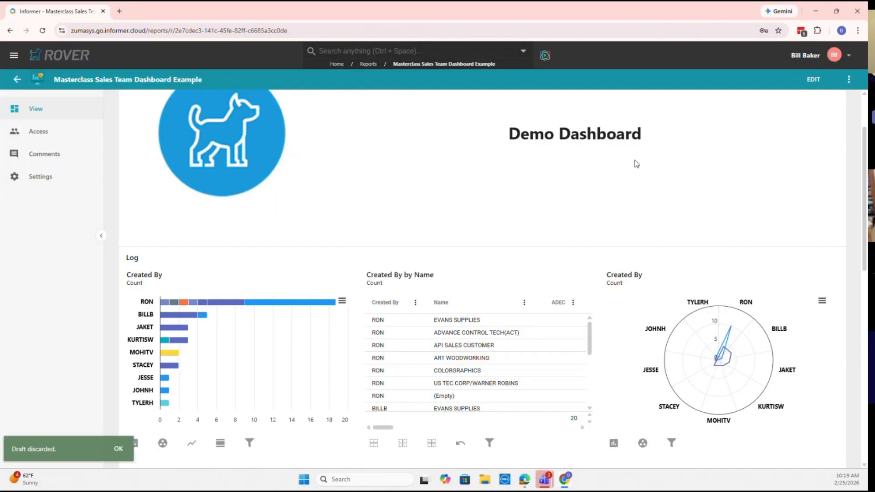
click(806, 81)
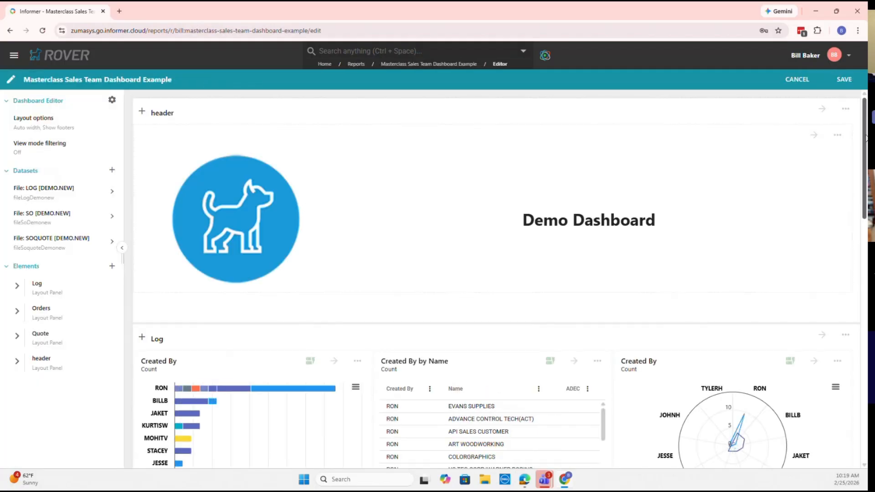
- Add a Data Grid to the empty Orders panel and set its dataset to File: SO [DEMO.NEW]
drag(864, 142, 860, 292)
scroll(860, 292, down, 4)
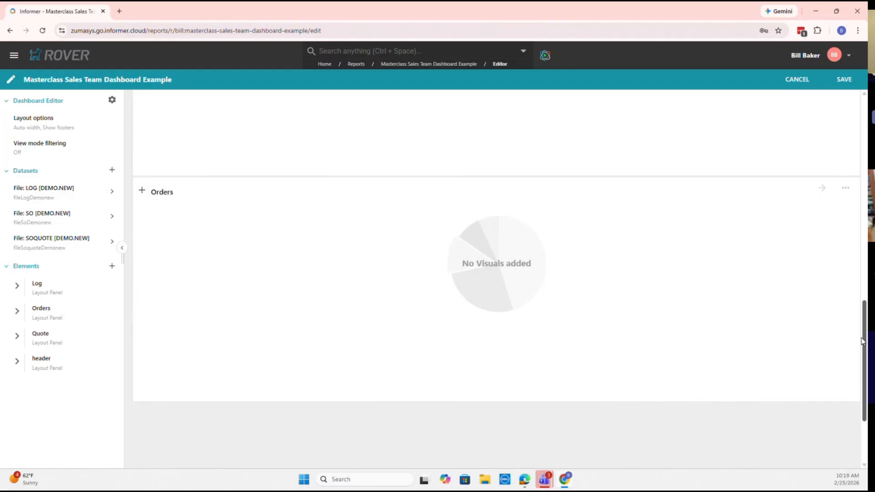
click(142, 192)
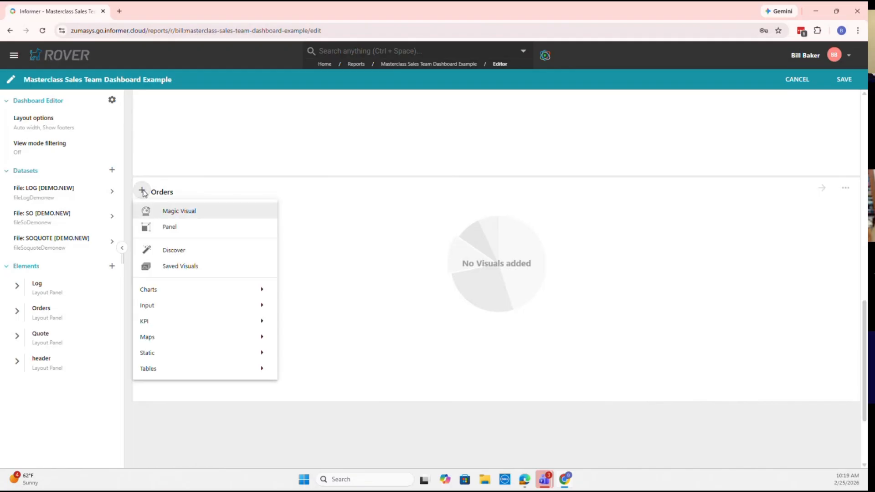
mouse_move(181, 370)
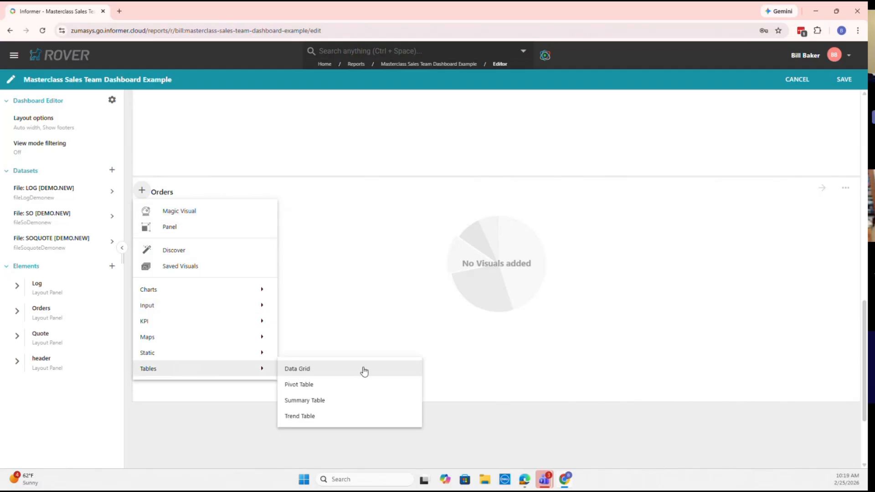
click(297, 369)
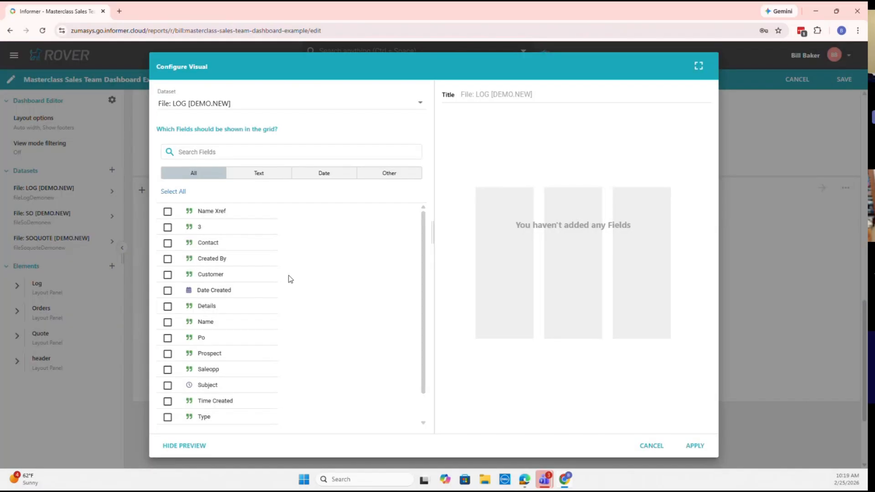
click(248, 105)
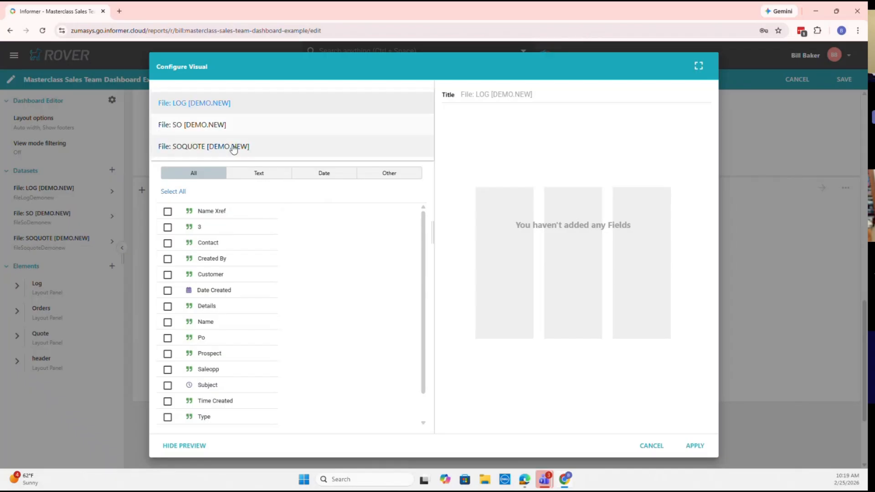
click(234, 129)
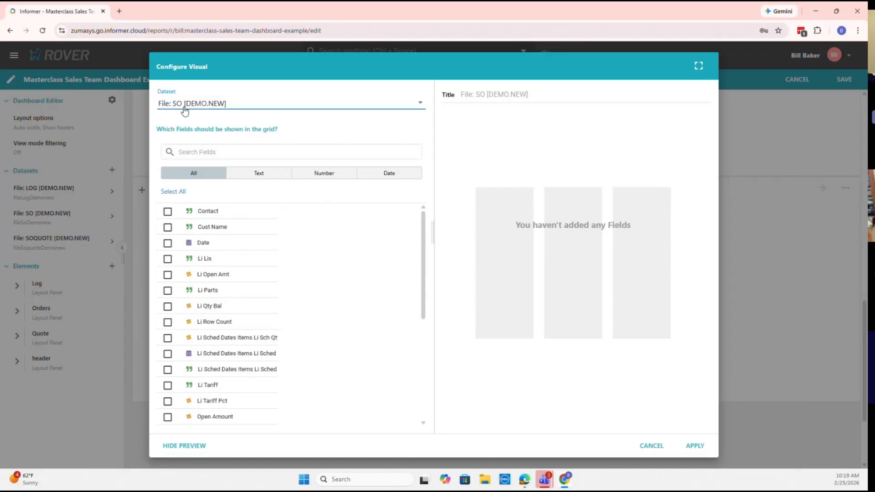
- Include the Cust Name, Date, Li Open Amt and Li Parts fields in the Orders data grid
scroll(306, 269, down, 5)
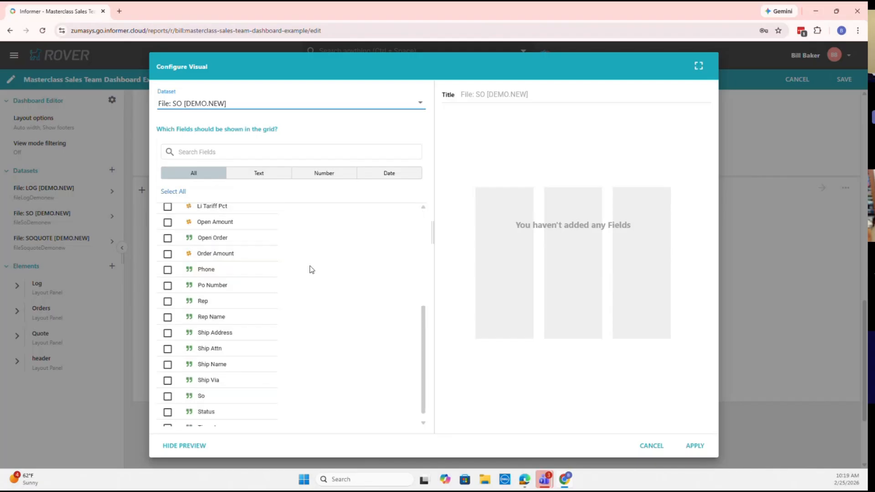
scroll(308, 269, up, 5)
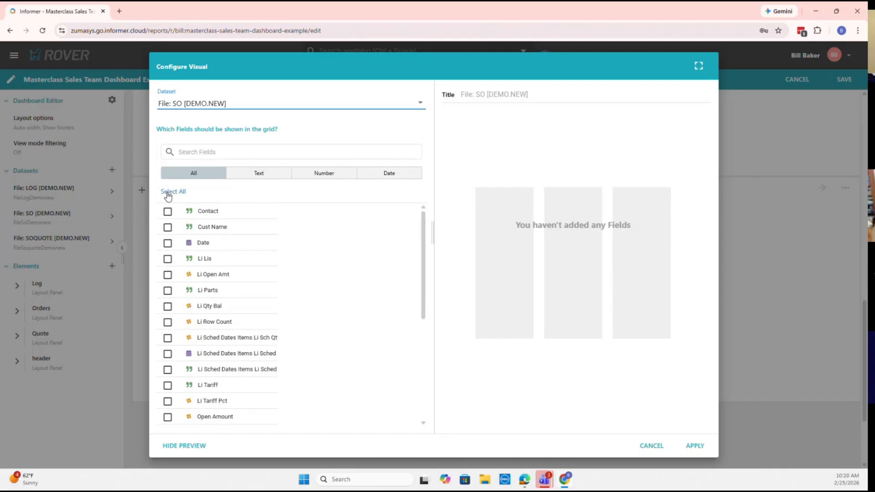
click(168, 227)
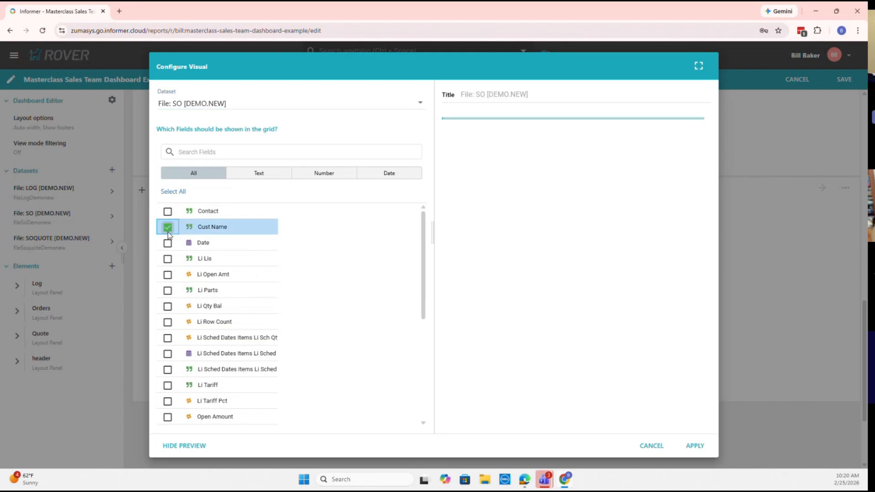
click(168, 243)
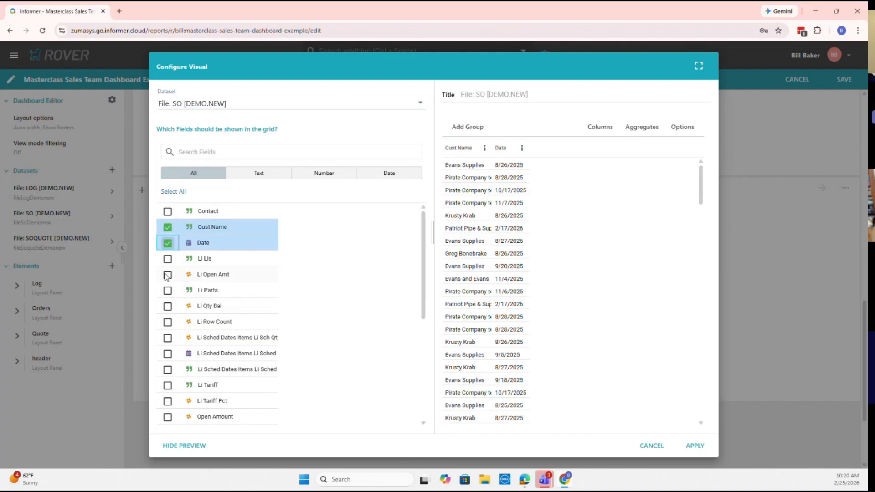
click(167, 275)
click(168, 290)
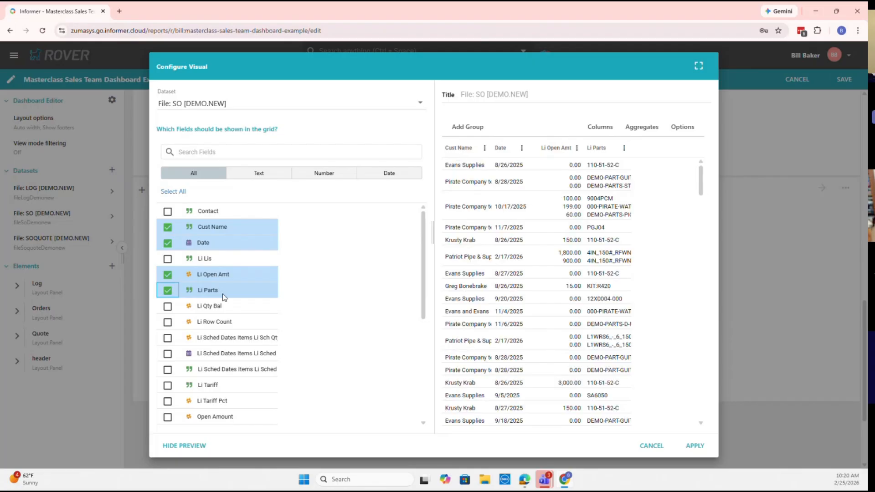
- Add the Open Amount, Order Amount, Rep, Rep Name and So fields to the Orders data grid
scroll(224, 297, down, 3)
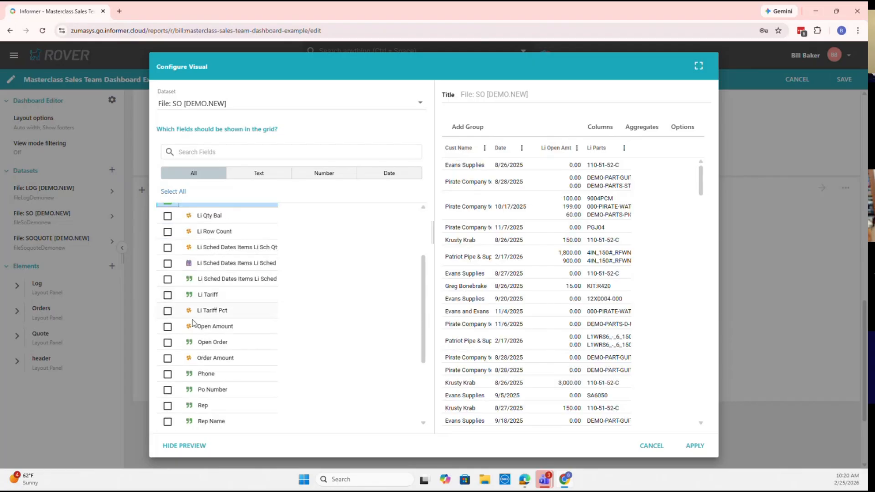
click(168, 326)
click(168, 357)
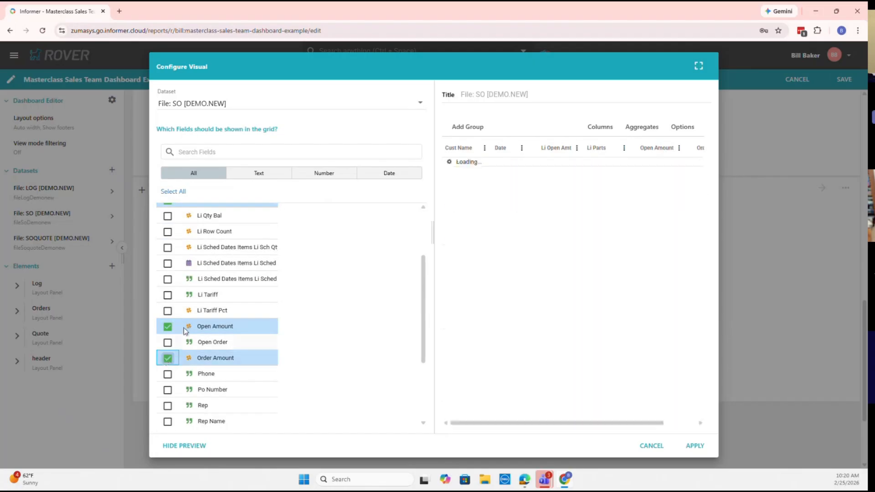
scroll(168, 346, down, 3)
click(168, 315)
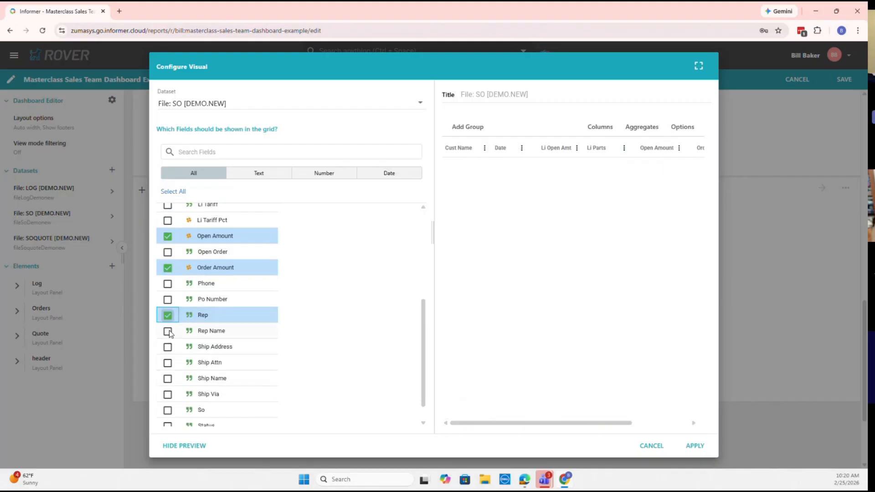
click(226, 330)
scroll(226, 324, down, 1)
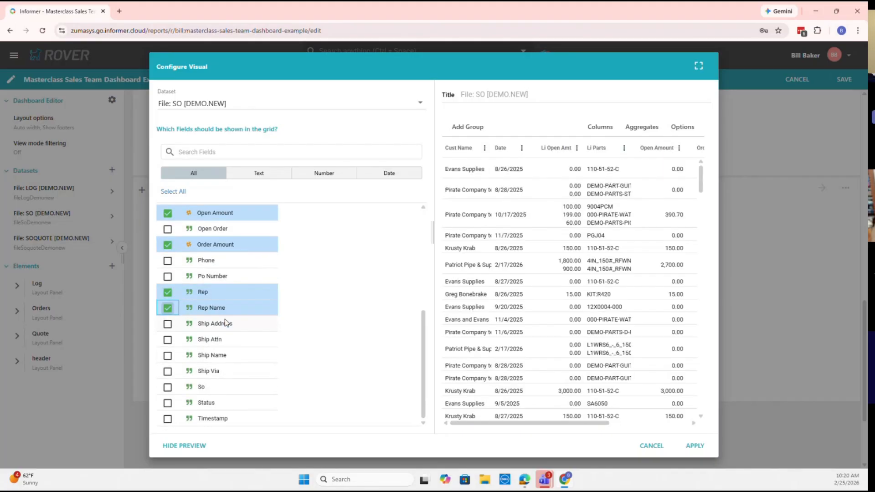
click(169, 388)
drag(536, 423, 445, 417)
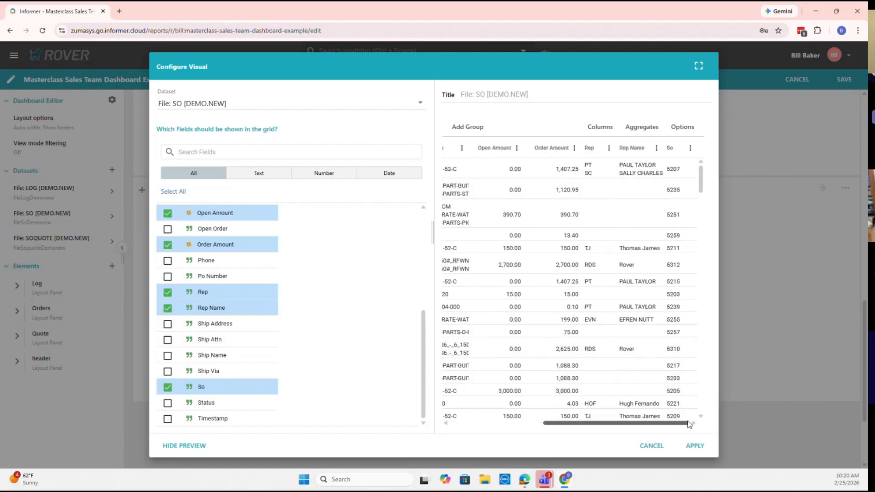
- Reorder the Orders data grid preview so the So column comes first, before Cust Name
drag(565, 423, 689, 422)
drag(668, 155, 501, 149)
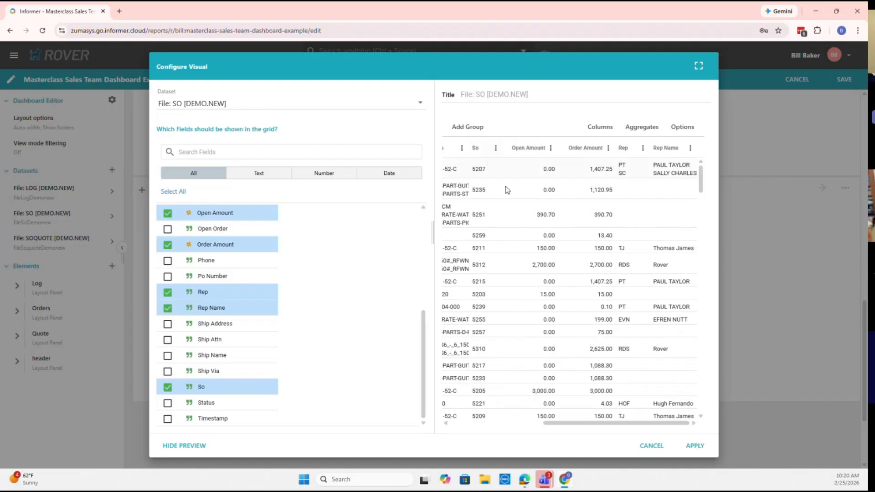
drag(654, 423, 560, 423)
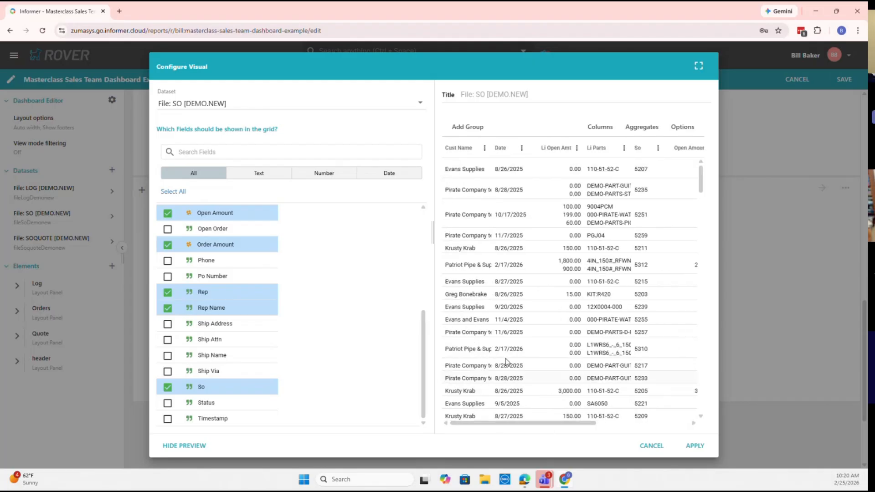
drag(637, 148, 478, 144)
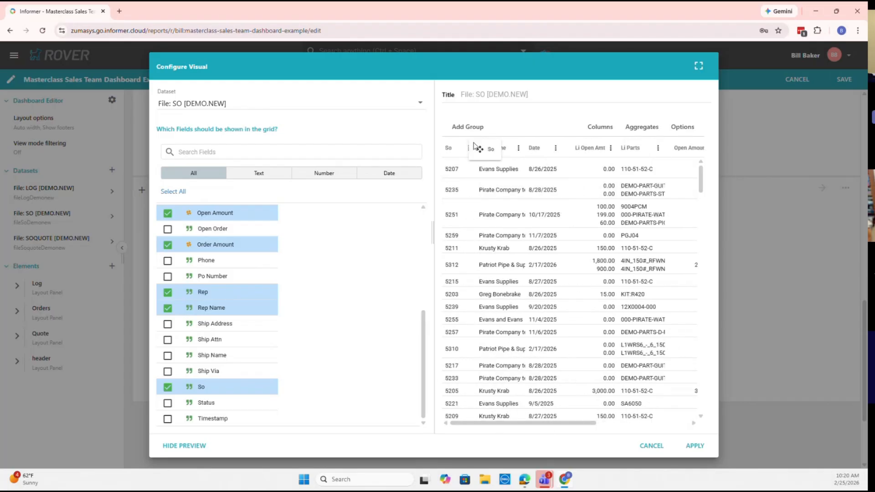
- Add a Sum aggregate for the Open Amount field to the Orders data grid
click(654, 129)
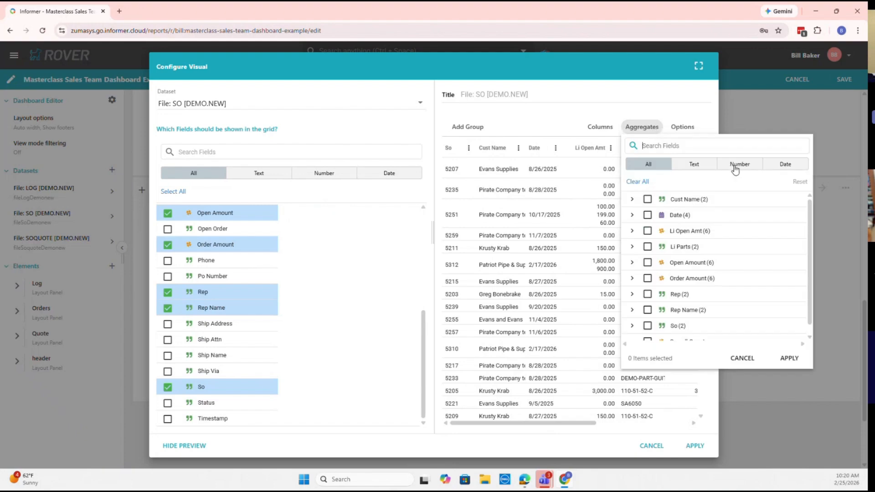
click(735, 169)
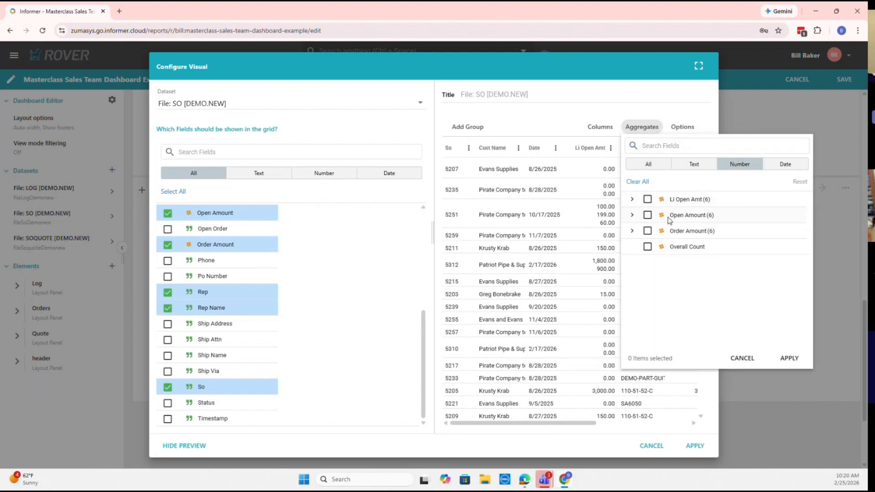
click(633, 215)
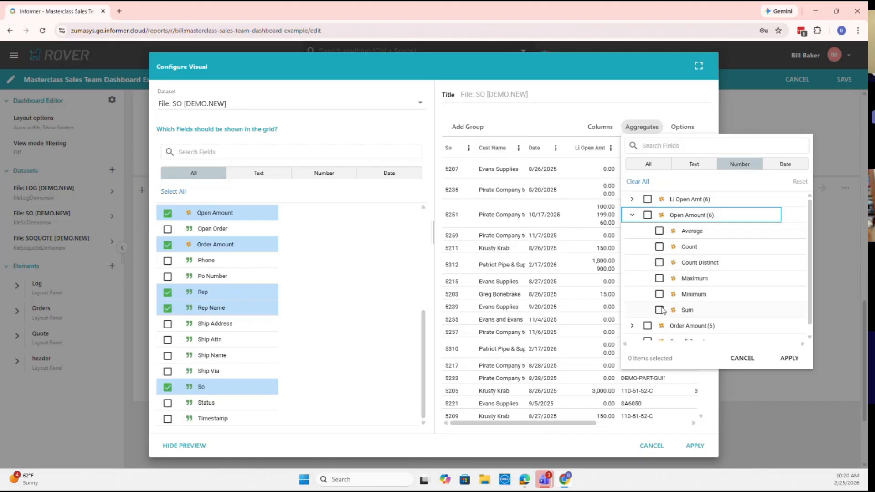
click(659, 309)
click(786, 359)
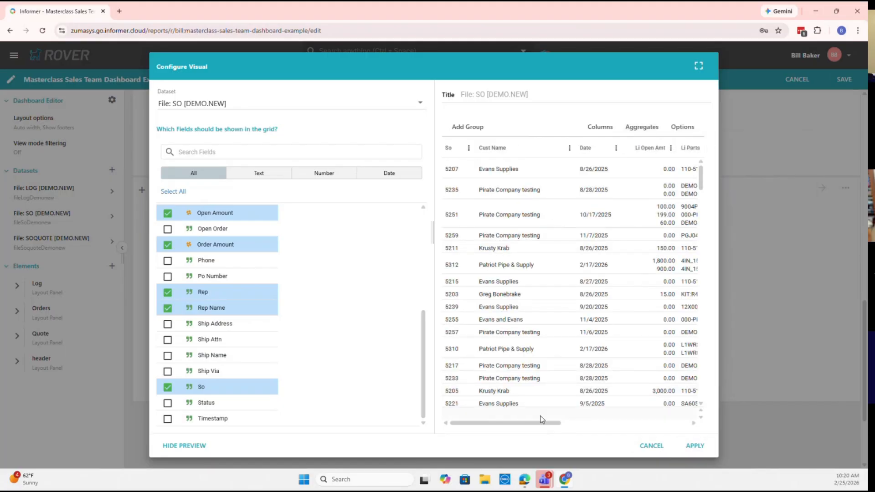
- Title the data grid Open Orders and apply its configuration to the Orders panel
click(532, 98)
text(Open Orders)
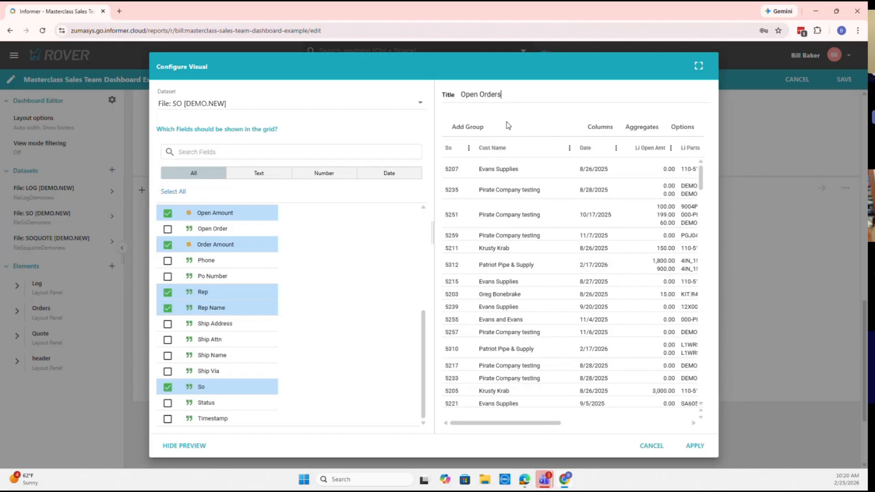
click(693, 446)
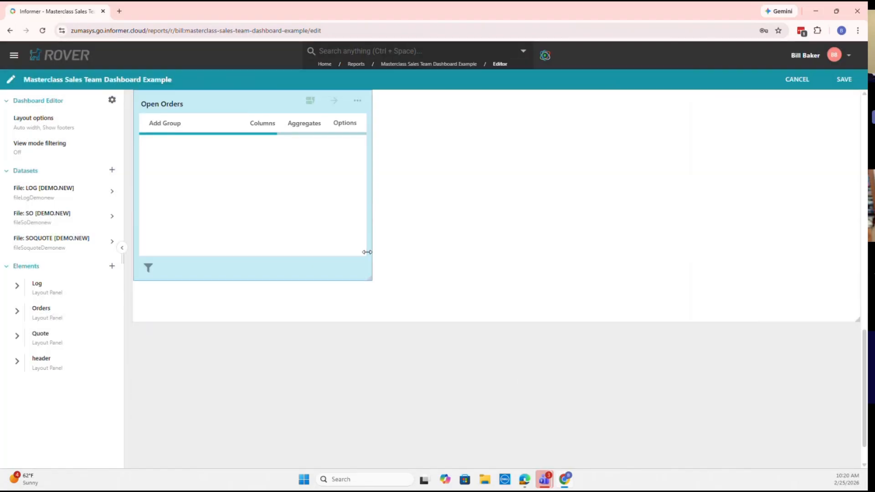
- Widen the Open Orders grid to nearly the full panel width, make the Orders panel taller, and save the dashboard
drag(372, 199, 774, 206)
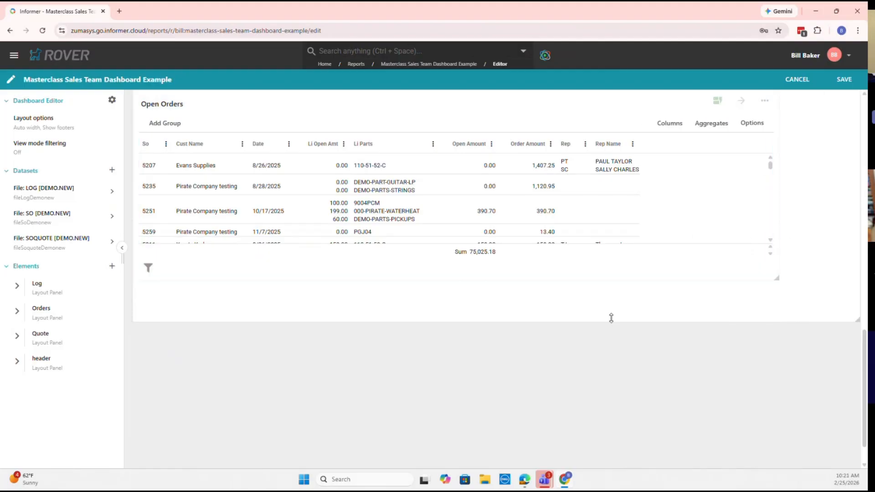
drag(612, 321, 611, 386)
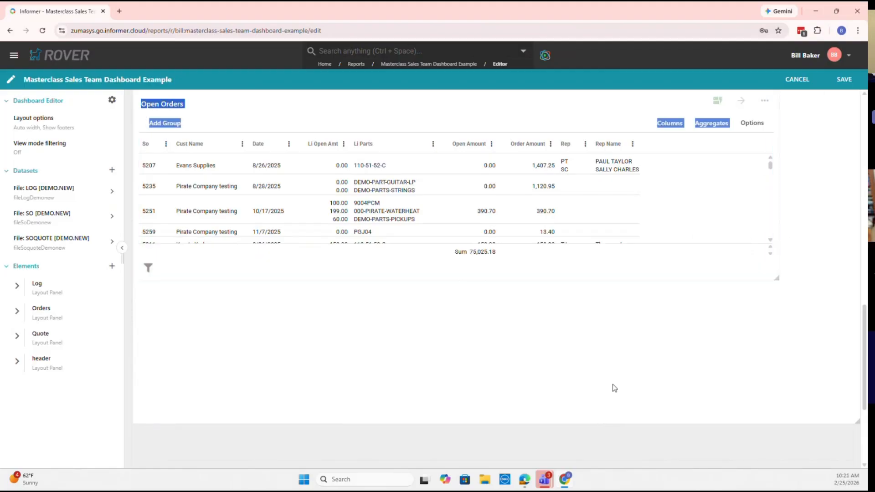
click(842, 79)
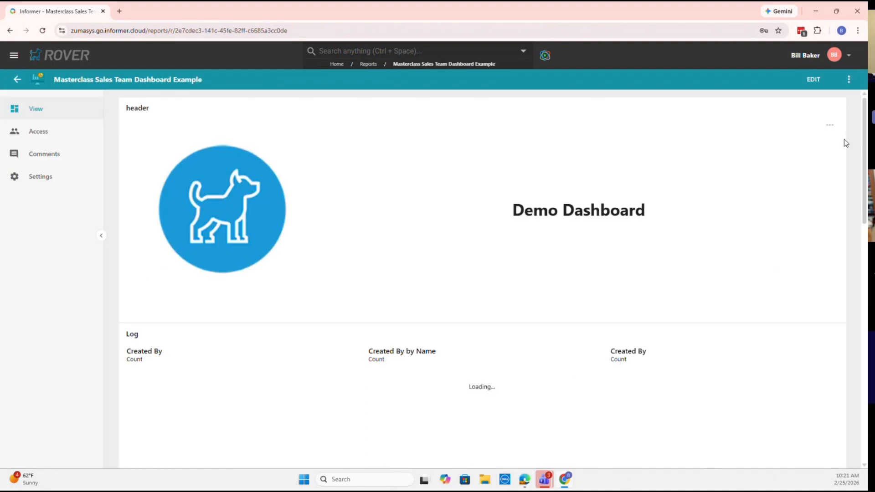
- Review the Open Orders grid on the saved dashboard and look at its available download formats
scroll(856, 146, down, 5)
scroll(860, 148, down, 10)
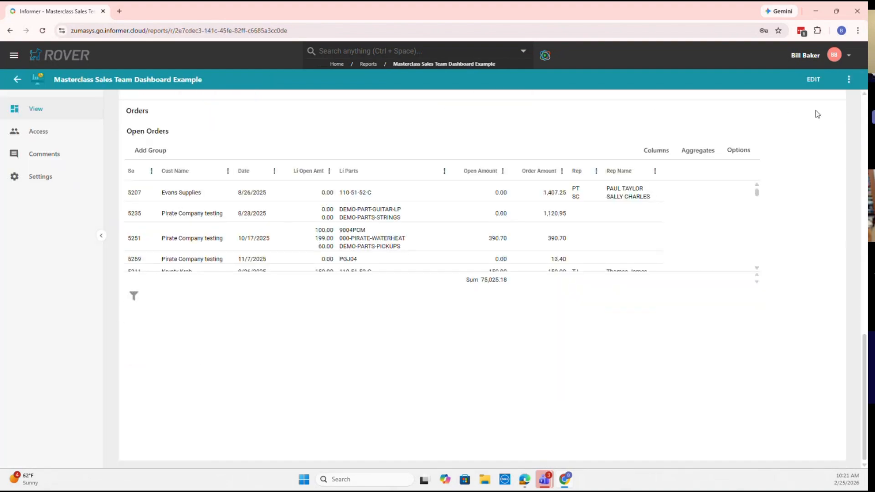
click(751, 129)
mouse_move(756, 149)
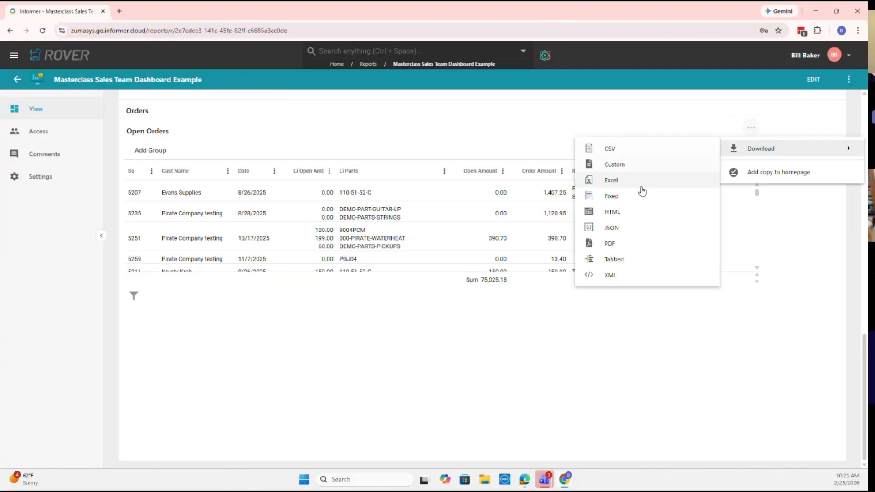
click(520, 155)
scroll(528, 146, up, 3)
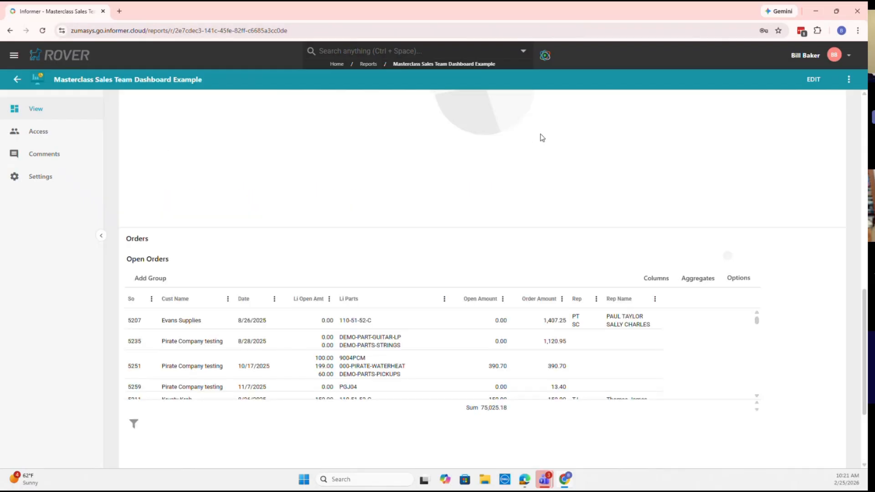
- Reopen the dashboard for editing and remove the Open Orders data grid from the Orders panel
click(811, 79)
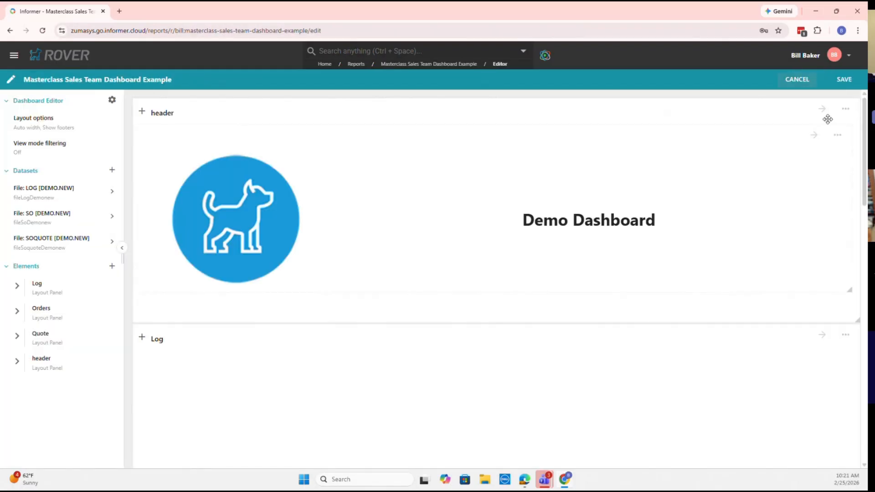
drag(863, 139, 861, 330)
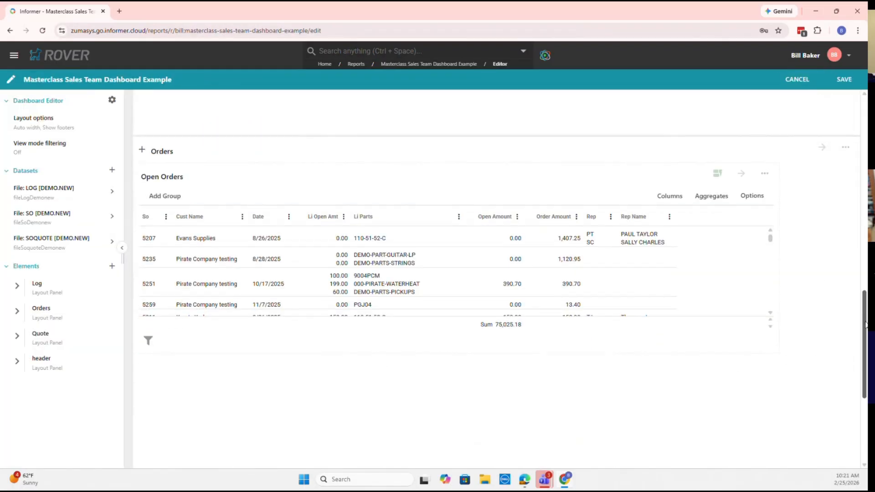
click(764, 173)
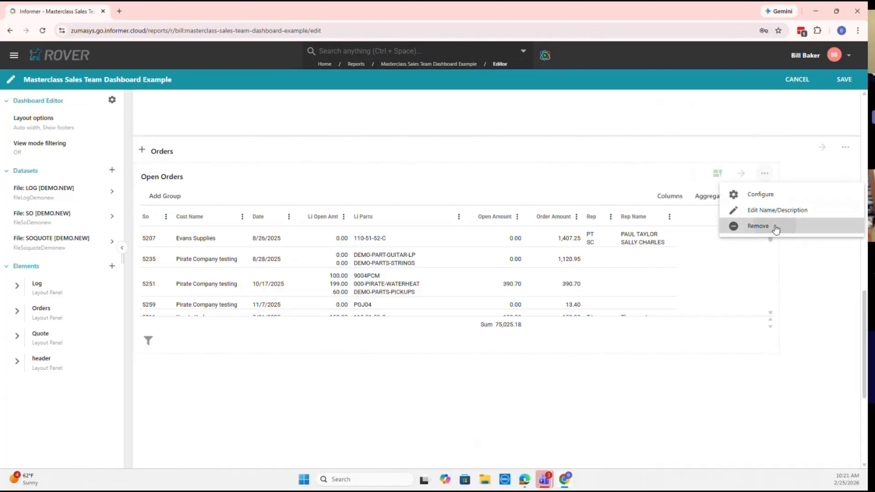
click(773, 227)
click(501, 285)
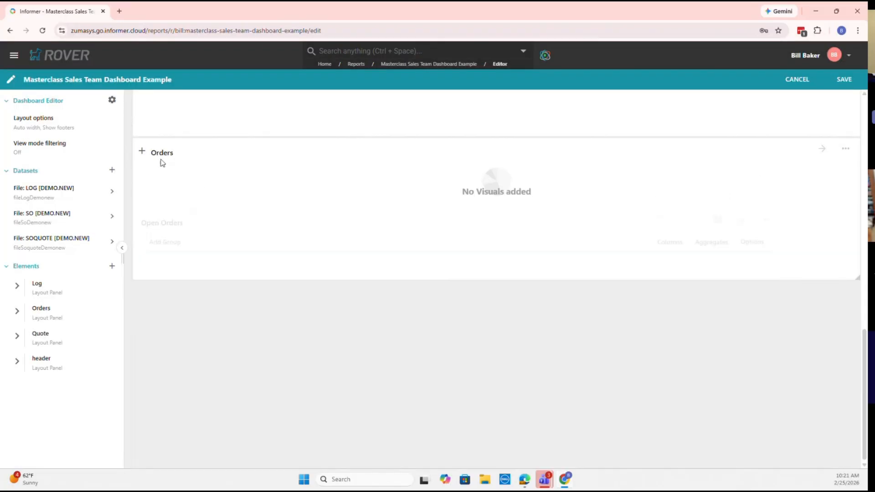
- Add a Pivot Table to the Orders panel and set its dataset to File: SO [DEMO.NEW]
click(140, 230)
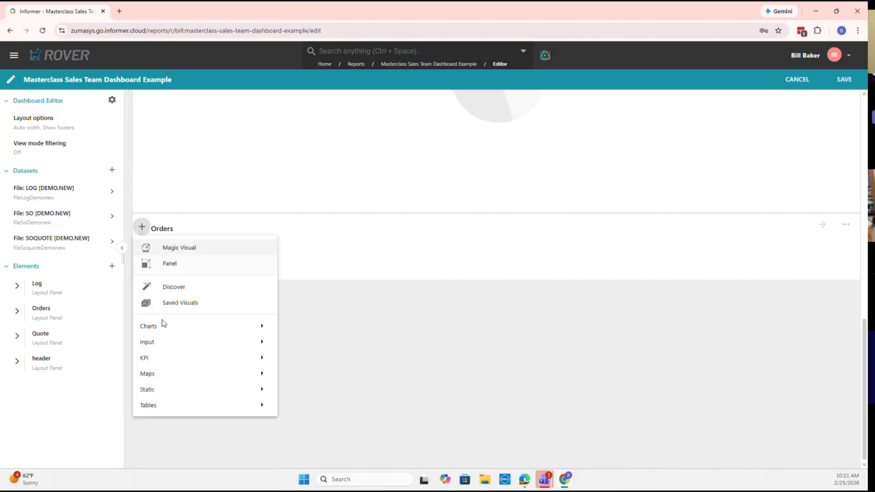
mouse_move(167, 408)
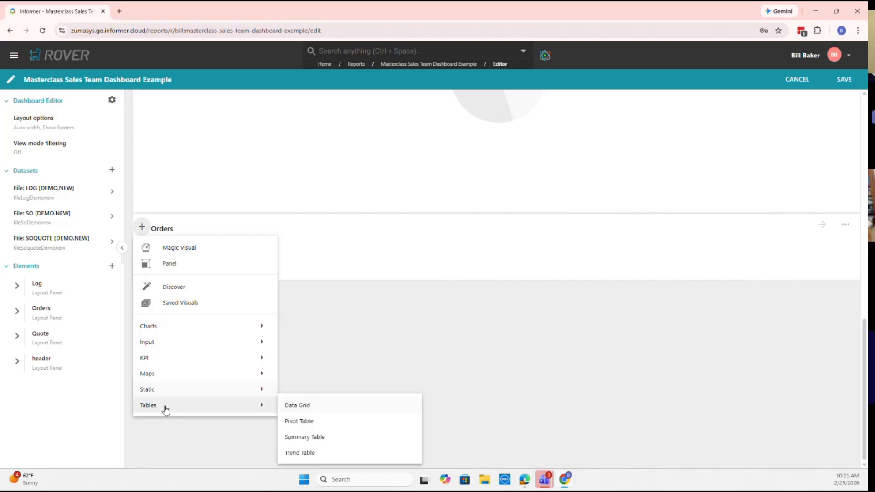
click(329, 426)
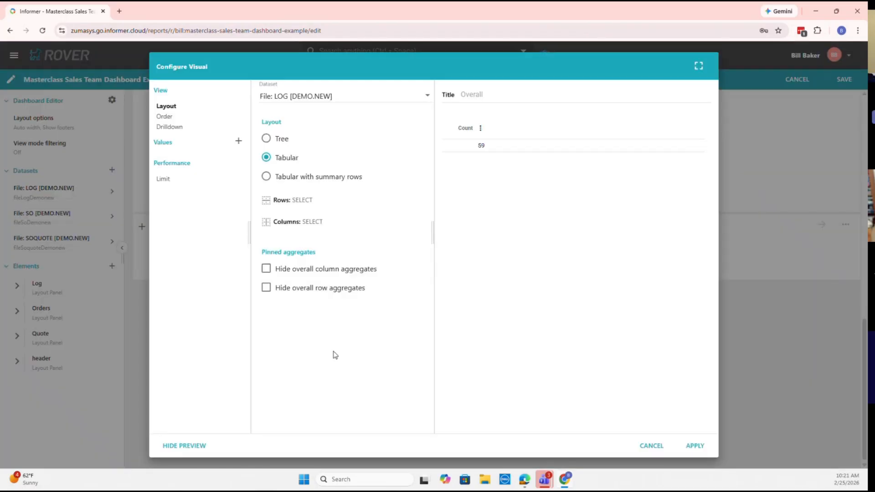
click(323, 100)
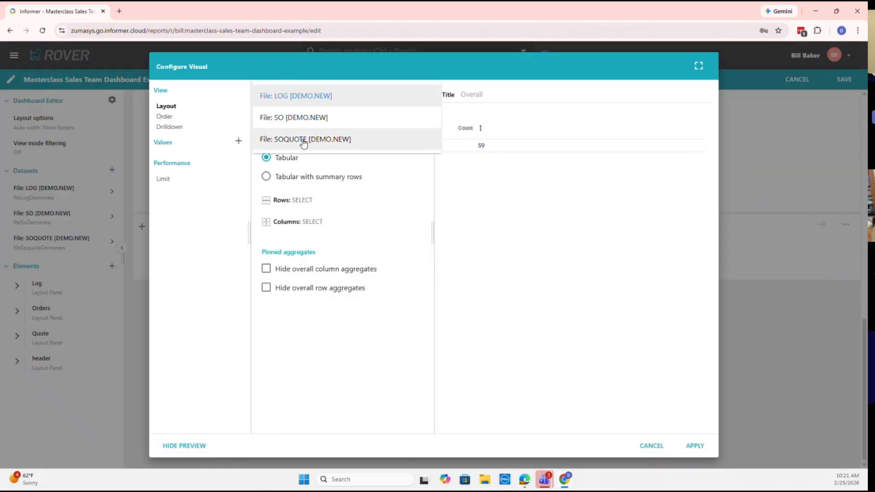
click(315, 120)
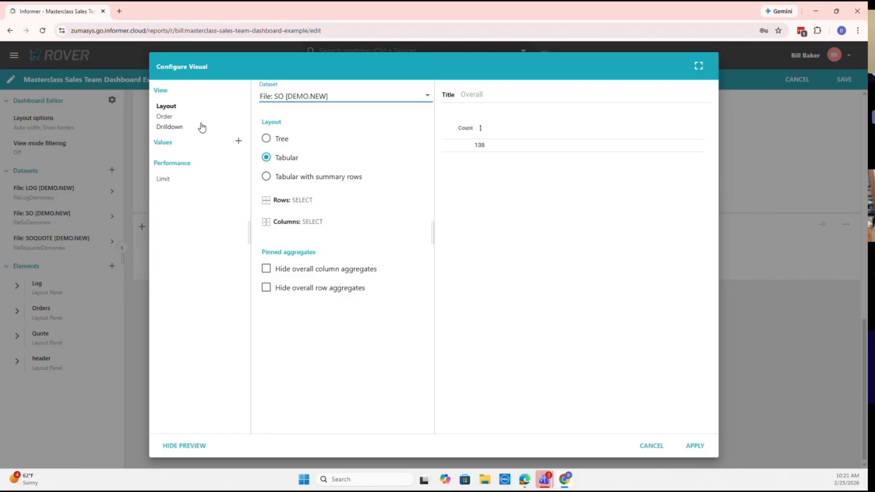
- Give the pivot table a Tree layout with Date Month and Day as rows, and inspect the Jan 2025 group's days
click(271, 141)
click(305, 202)
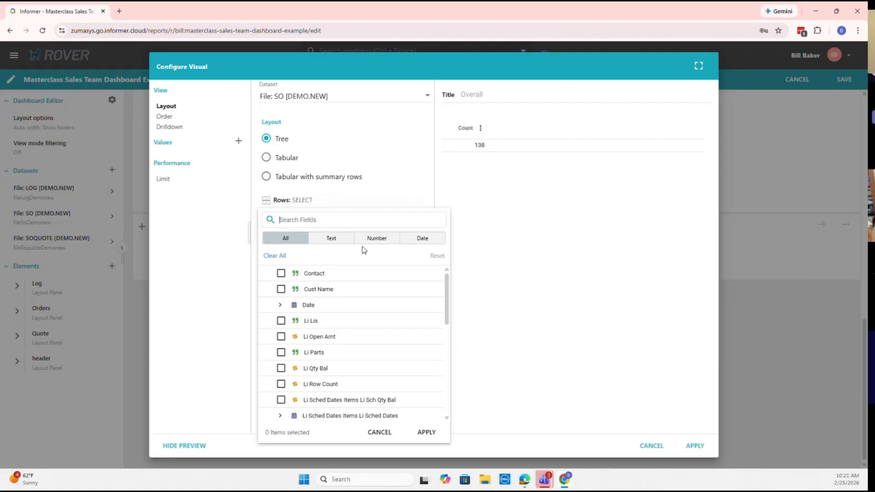
click(281, 305)
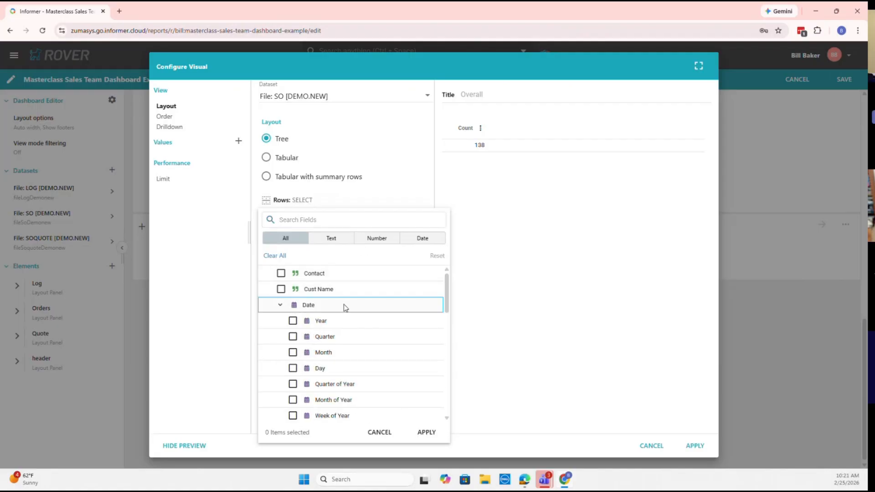
click(297, 355)
click(293, 369)
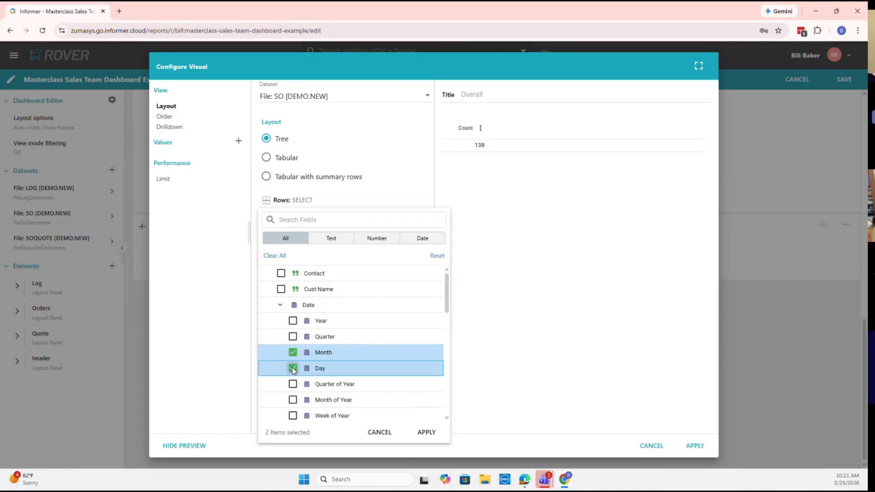
click(280, 305)
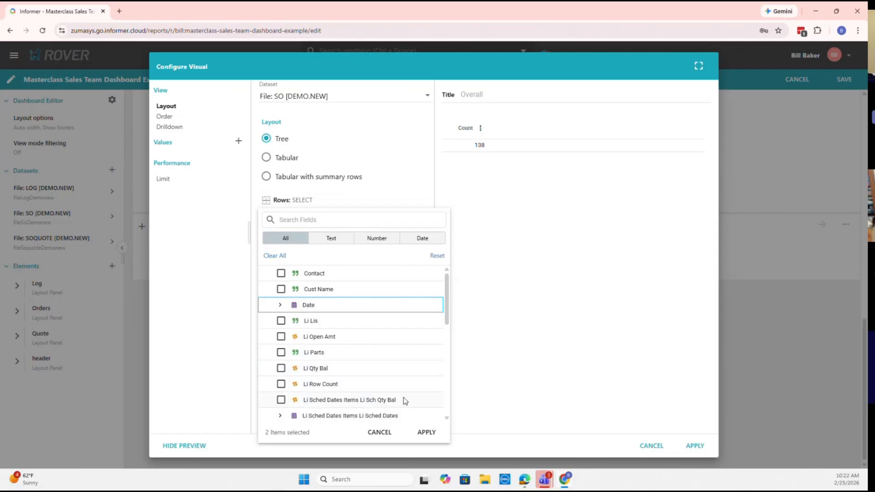
click(426, 433)
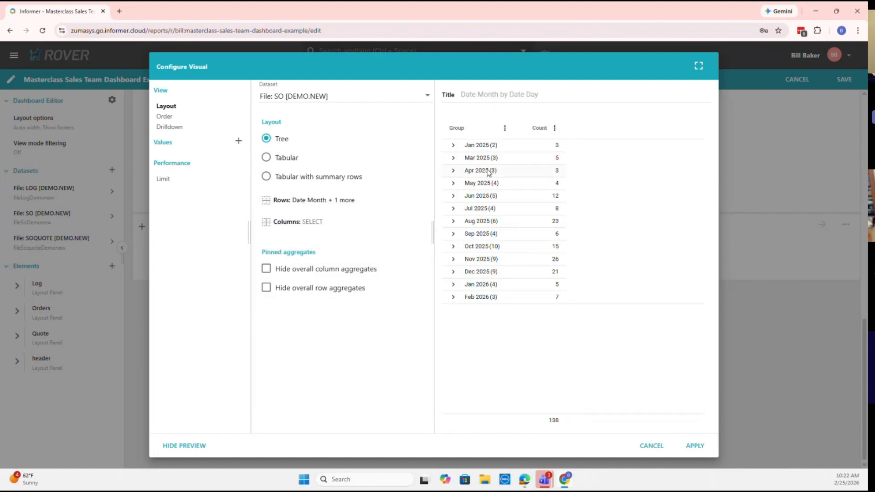
click(454, 146)
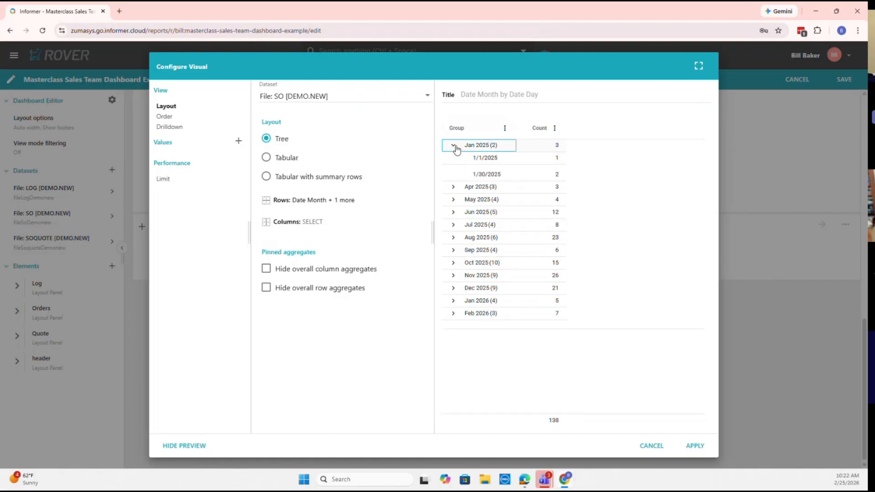
click(454, 146)
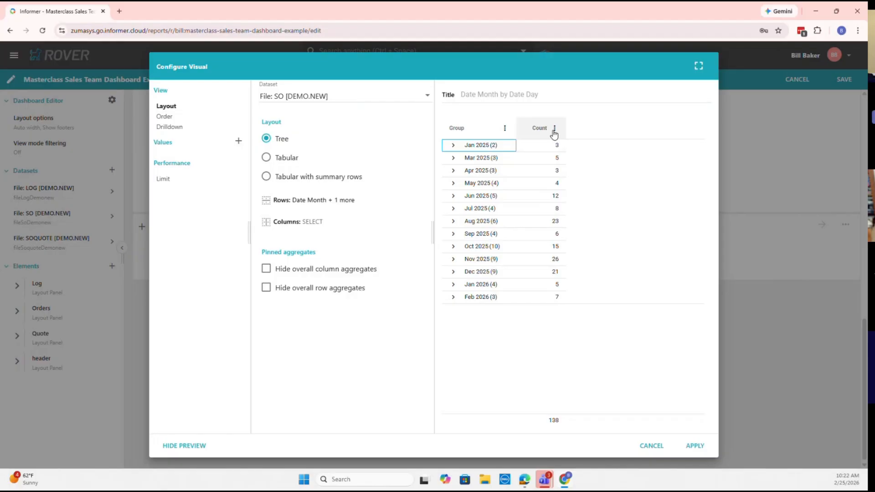
- Add the sum of Li Open Amt and the count of Li Row Count as the pivot table's values
click(240, 142)
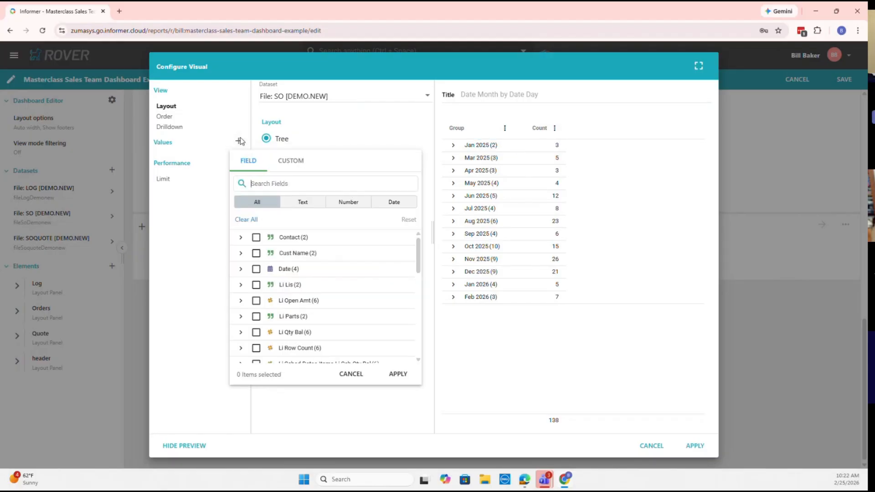
click(348, 203)
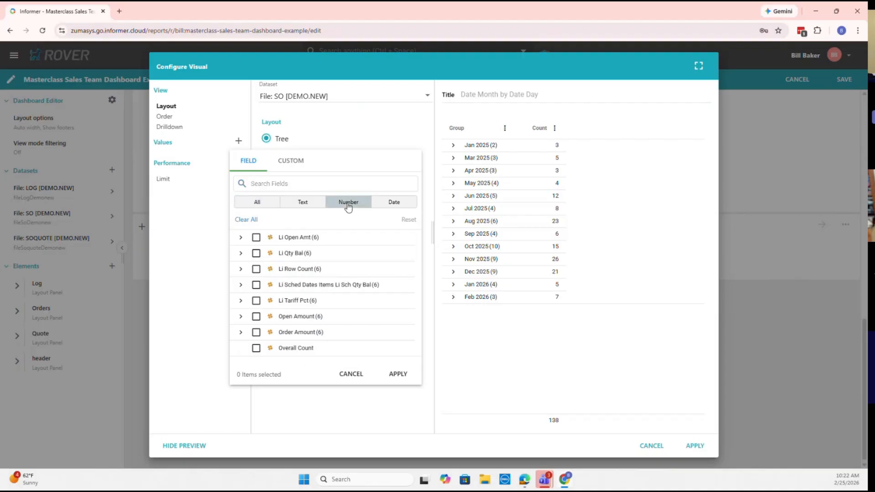
click(241, 238)
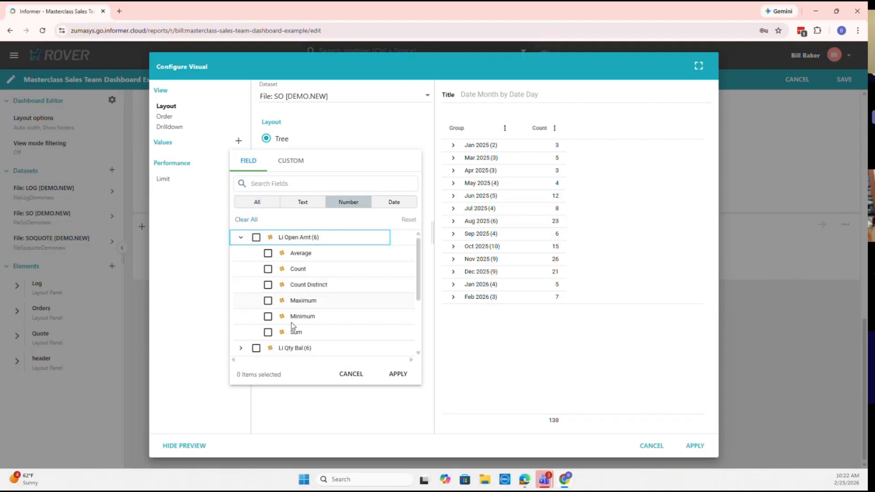
click(269, 332)
scroll(293, 292, down, 3)
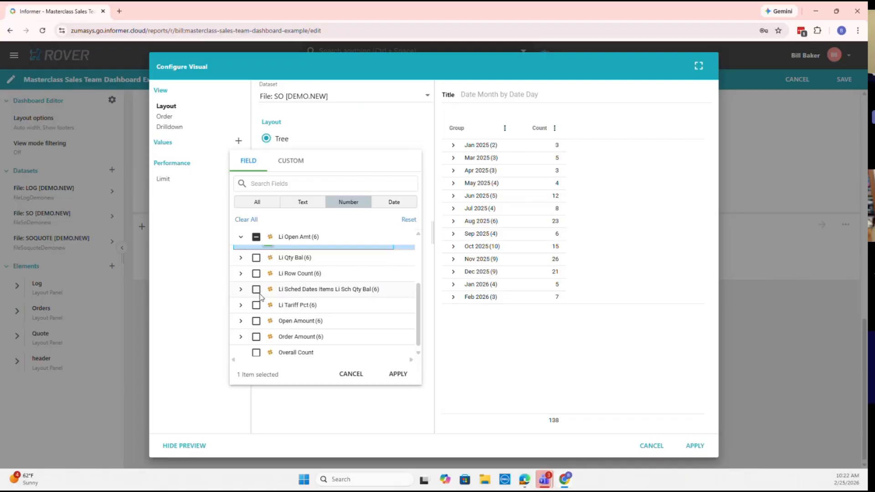
click(251, 355)
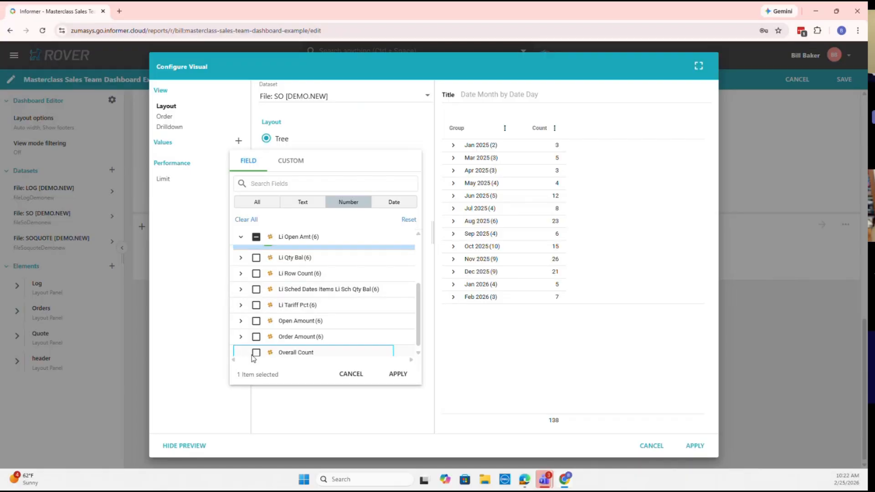
click(255, 353)
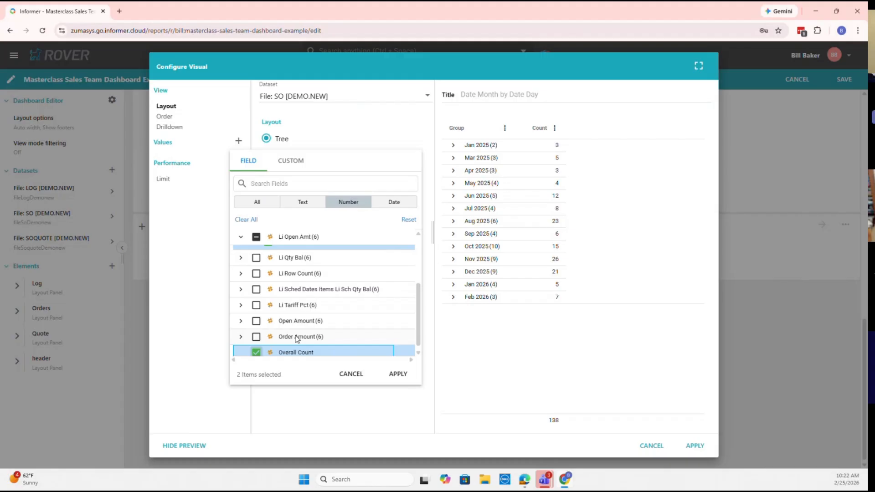
click(245, 277)
click(242, 275)
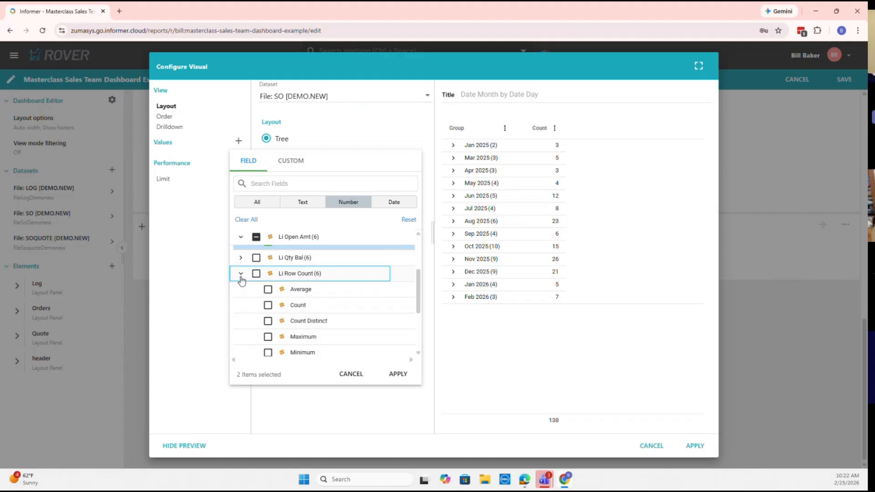
click(269, 306)
click(397, 373)
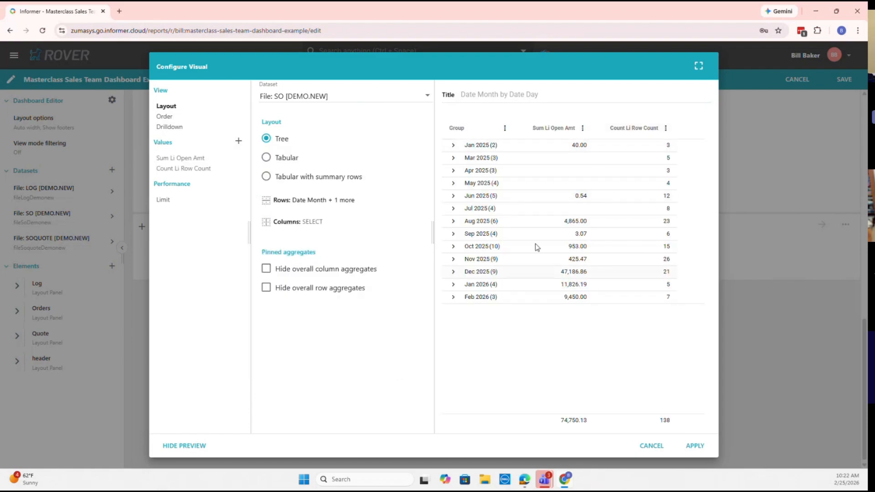
- Set the column headers of the two pivot values to Open Amt and Line Count
click(184, 159)
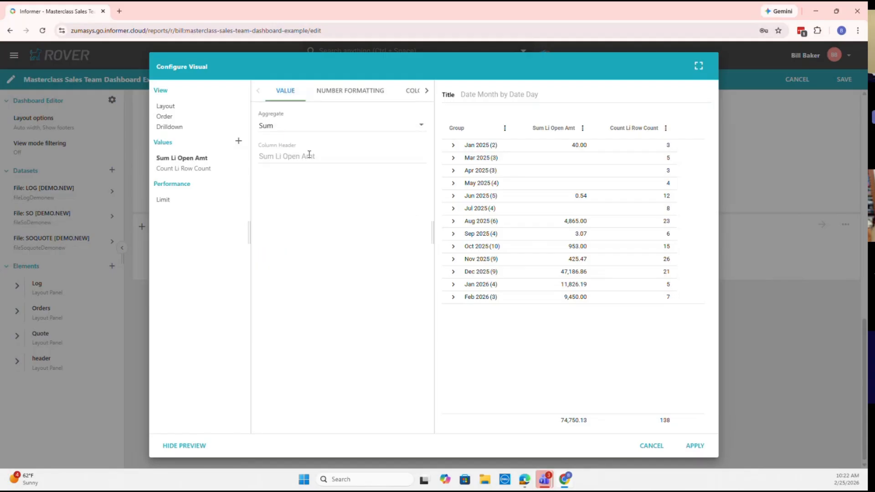
click(308, 154)
text(Open Amt)
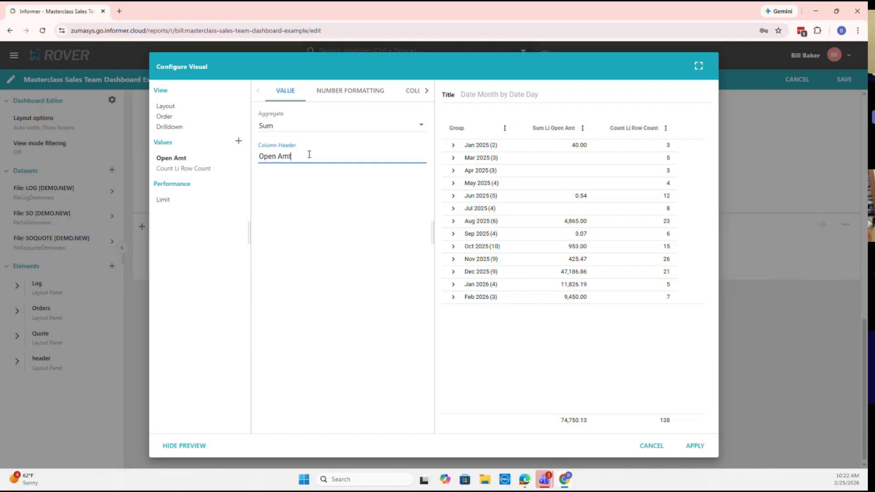
key(Tab)
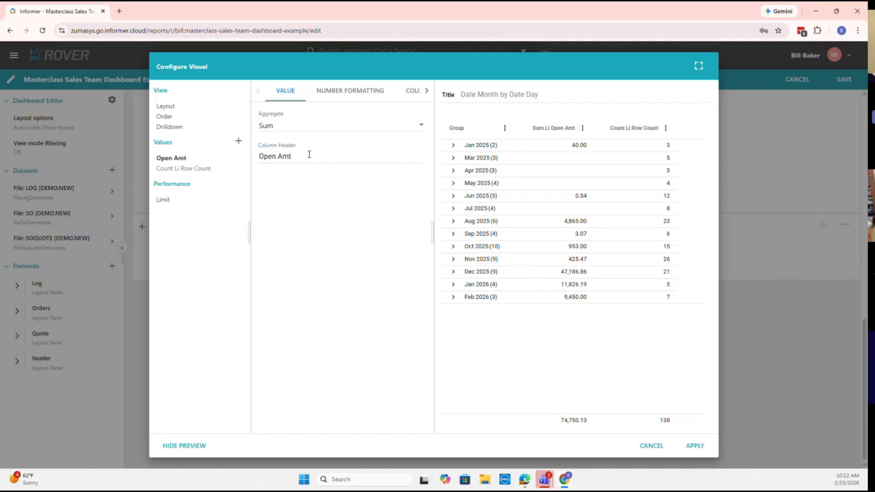
click(212, 169)
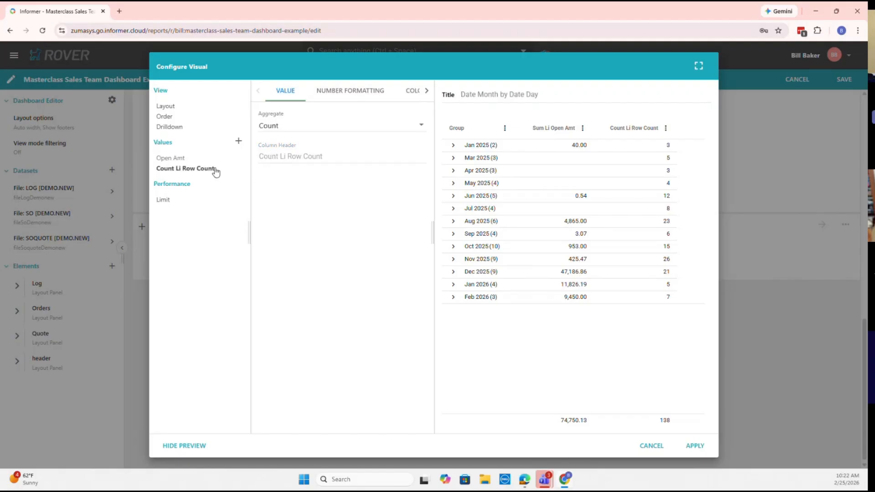
click(306, 157)
text(Line Count)
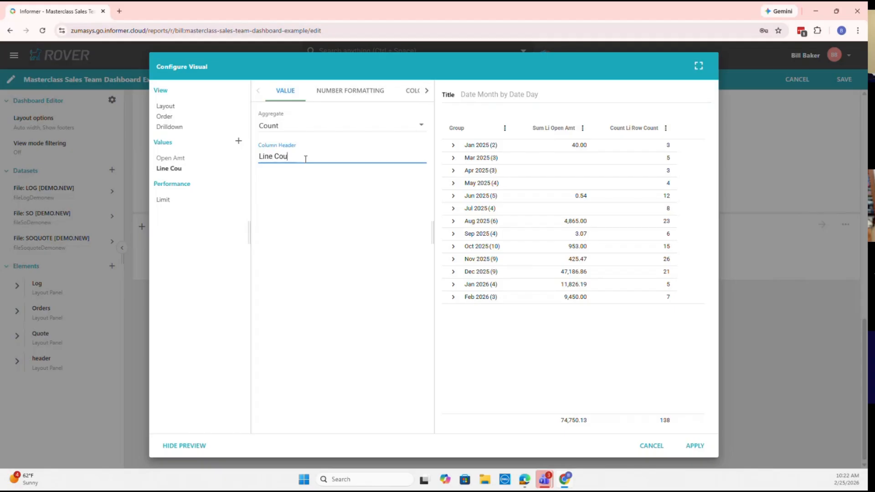
key(Tab)
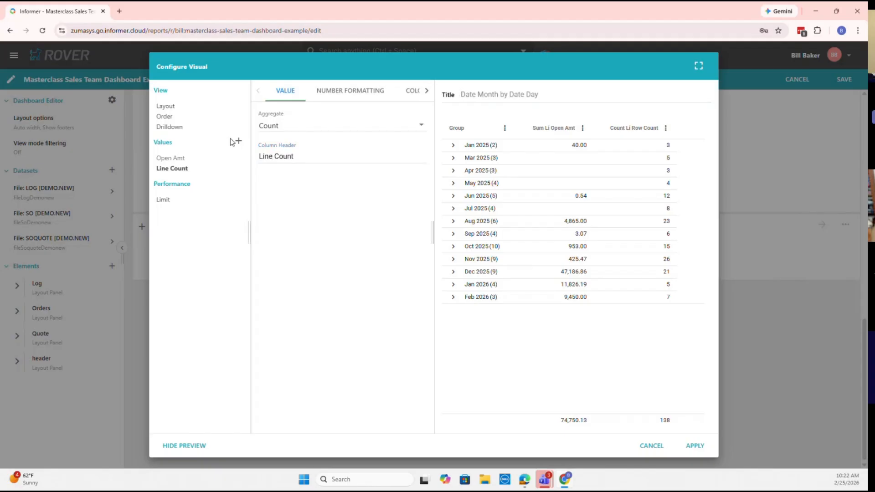
- Review the aggregates, calculations, examples and field names offered for custom value expressions, without adding an expression
click(238, 142)
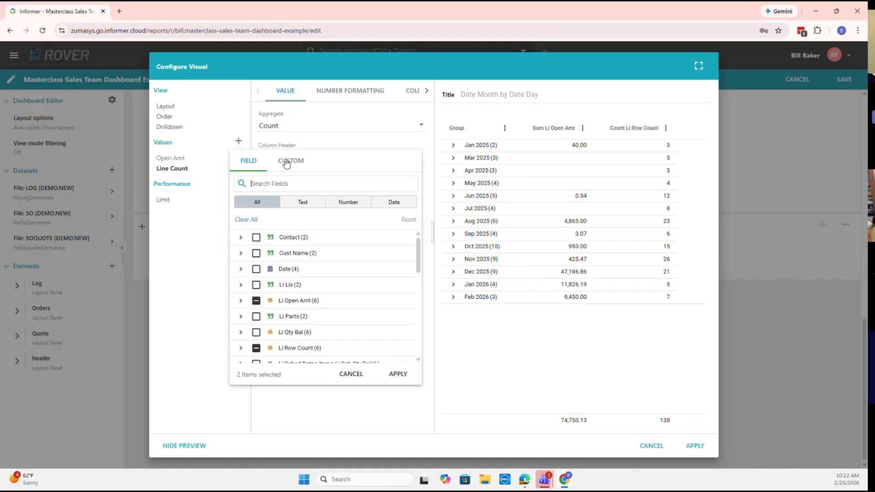
click(286, 164)
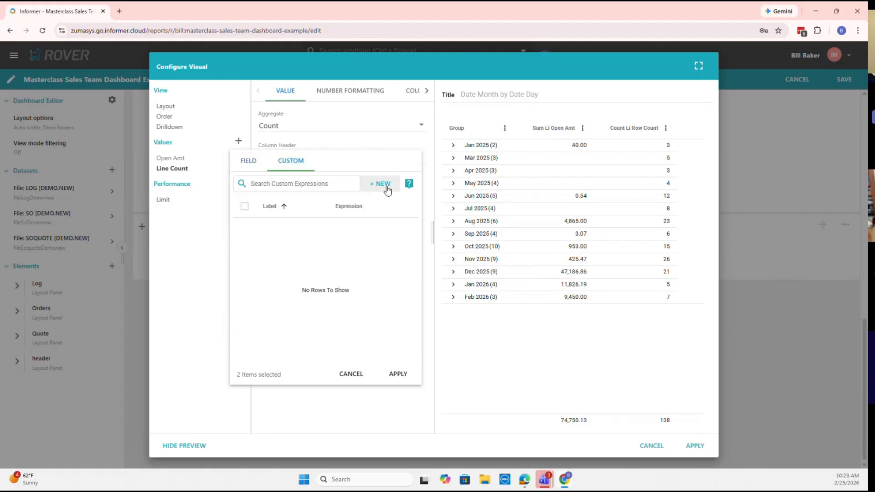
mouse_move(413, 185)
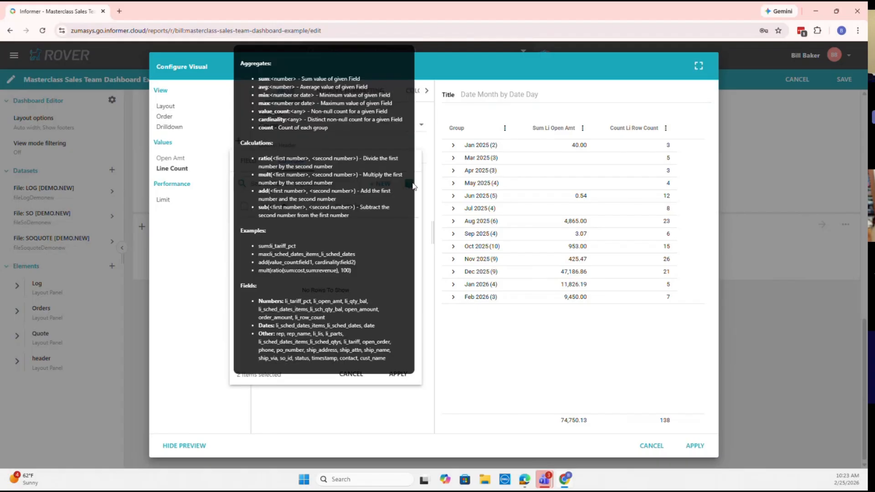
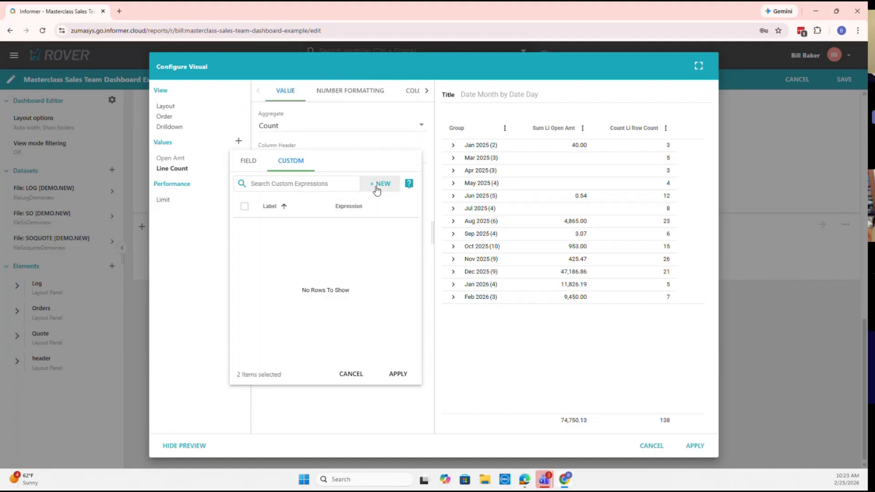
click(258, 168)
click(273, 165)
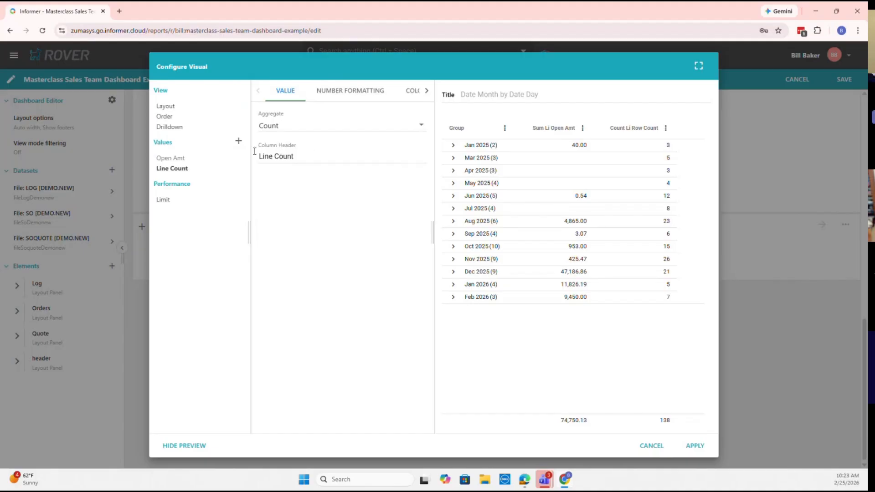
- Apply the pivot table configuration to the dashboard and expand its Jan 2025 group into days
click(692, 446)
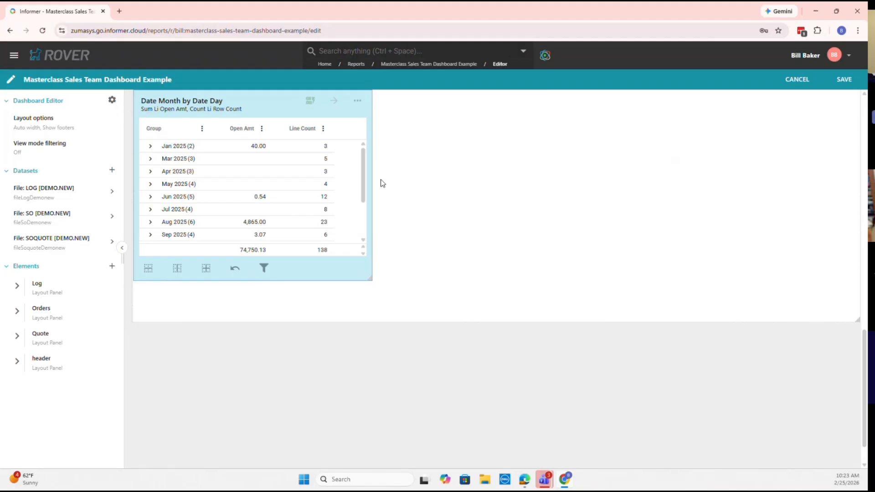
click(151, 148)
click(151, 147)
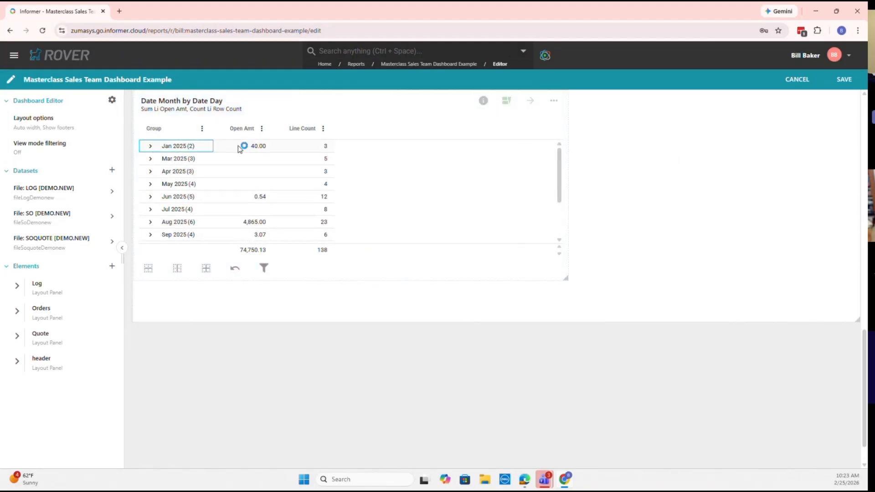
click(150, 147)
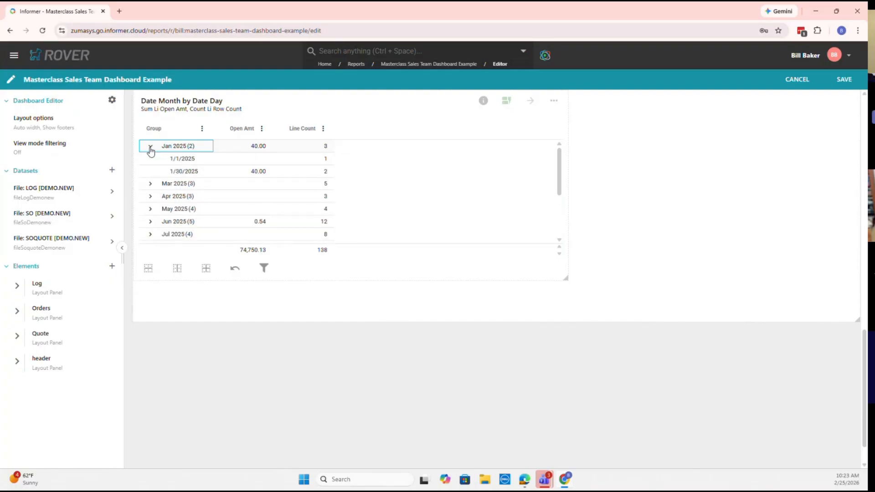
- Drill down into the records behind the 1/30/2025 open amount, look across their columns, and close them
double_click(256, 171)
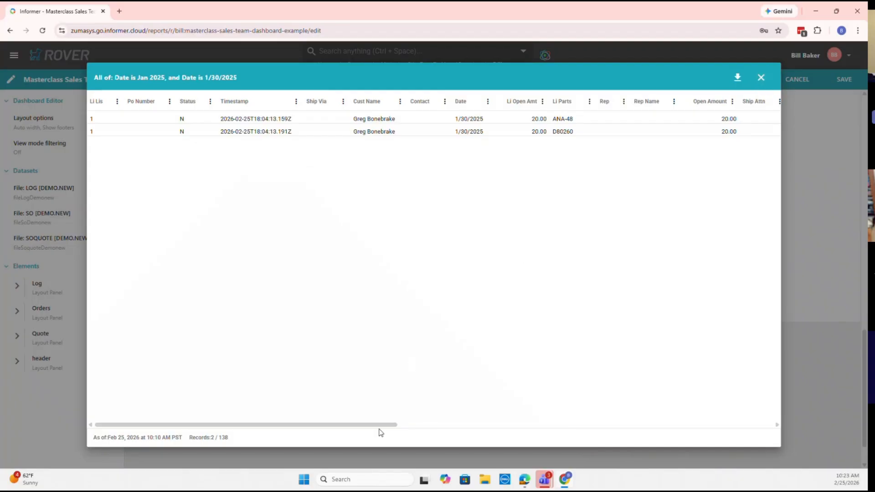
drag(387, 425, 232, 438)
click(762, 78)
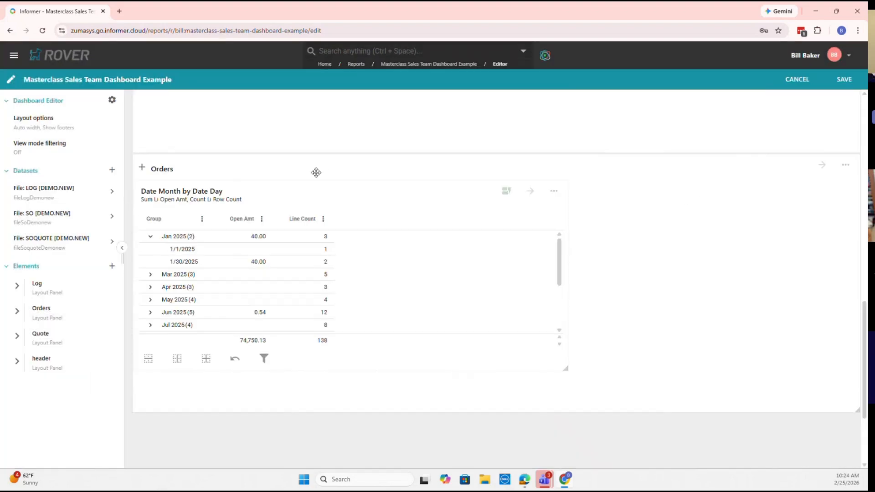
- Remove the Date Month by Date Day pivot table from the Orders panel
click(553, 192)
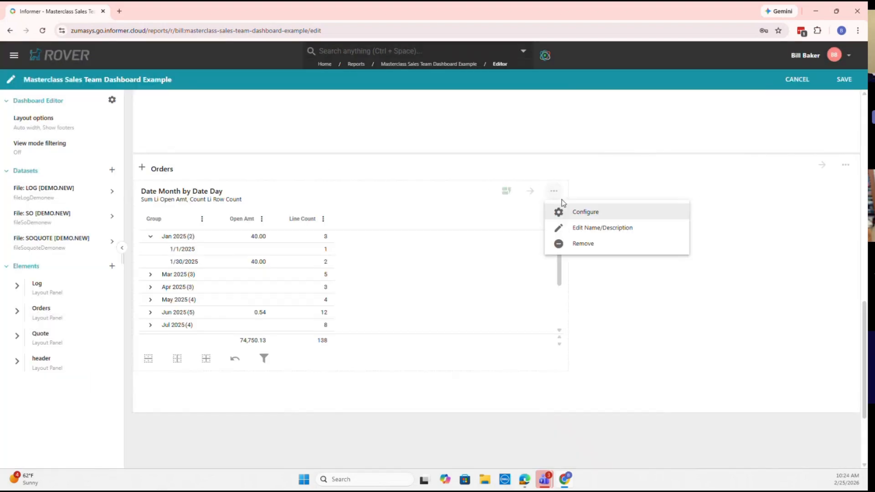
click(592, 244)
click(490, 284)
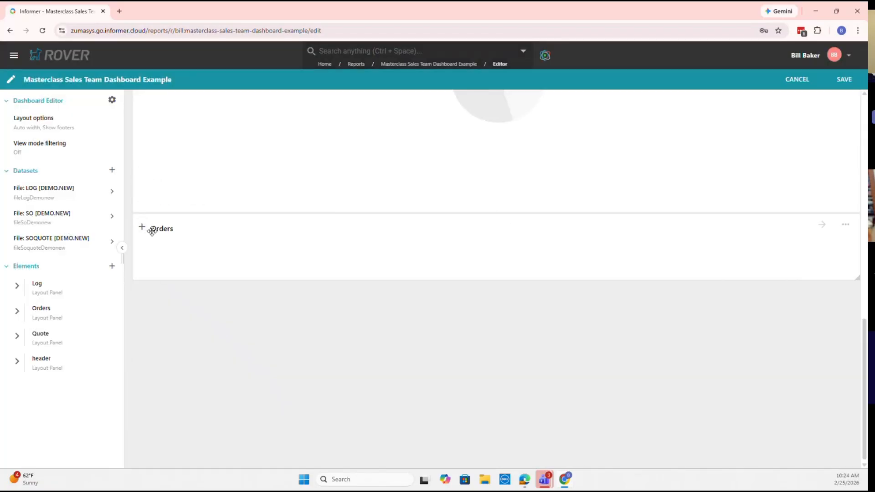
- Add a Summary Table to the Orders panel and set its dataset to File: SO [DEMO.NEW]
click(142, 228)
mouse_move(192, 406)
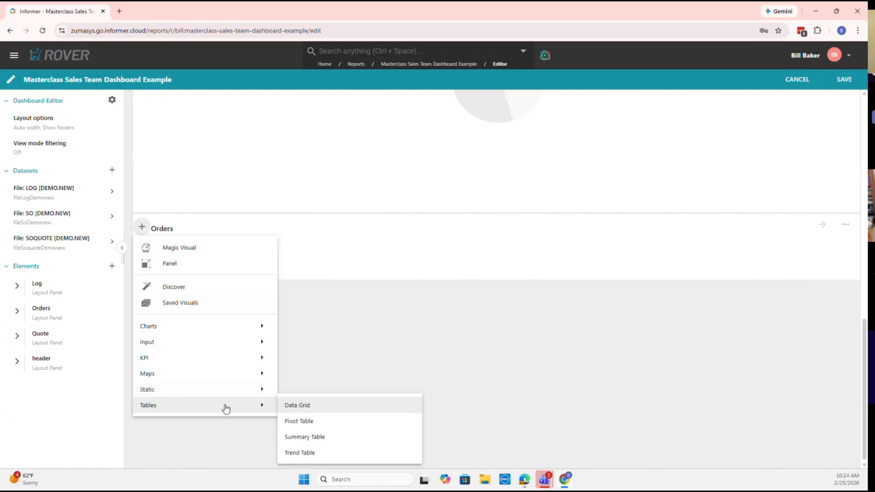
click(347, 436)
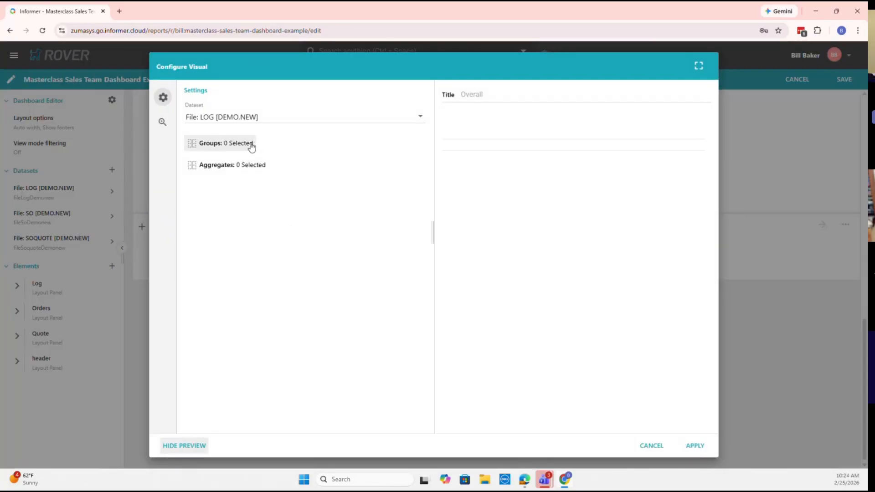
click(275, 118)
click(276, 138)
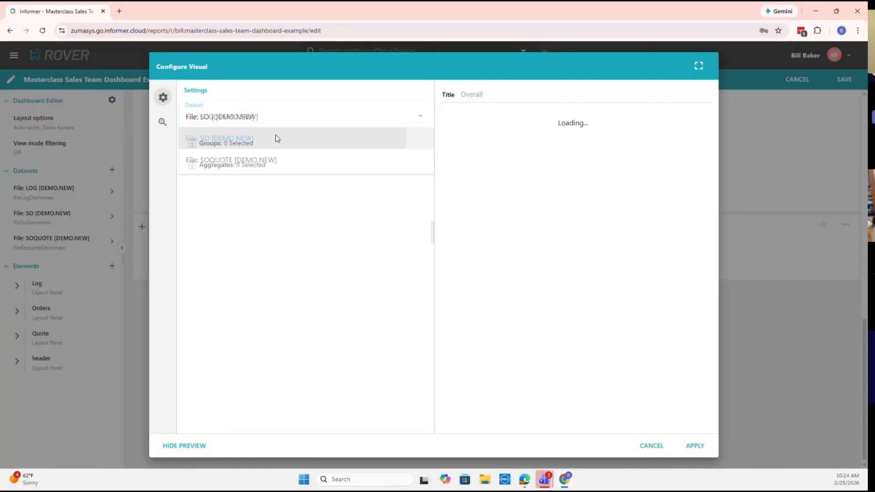
- Group the summary table by Date Month, Cust Name and Li Open Amt, and apply it to the dashboard
click(247, 144)
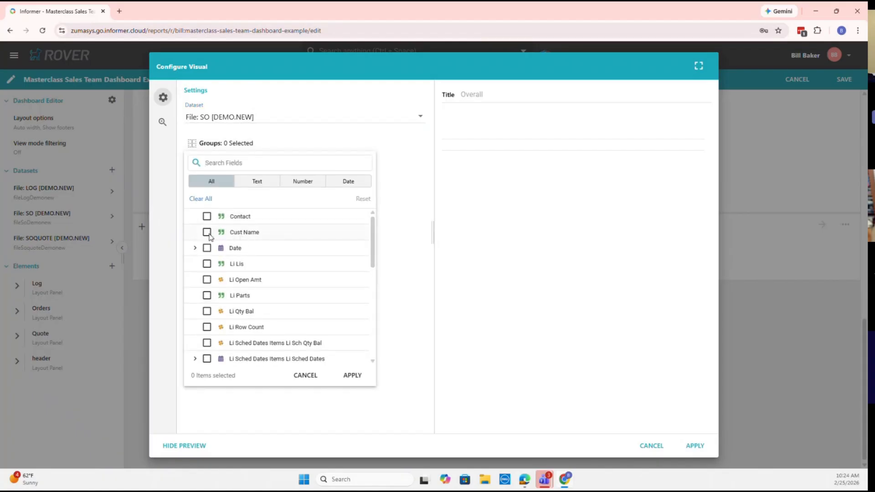
click(195, 248)
click(219, 295)
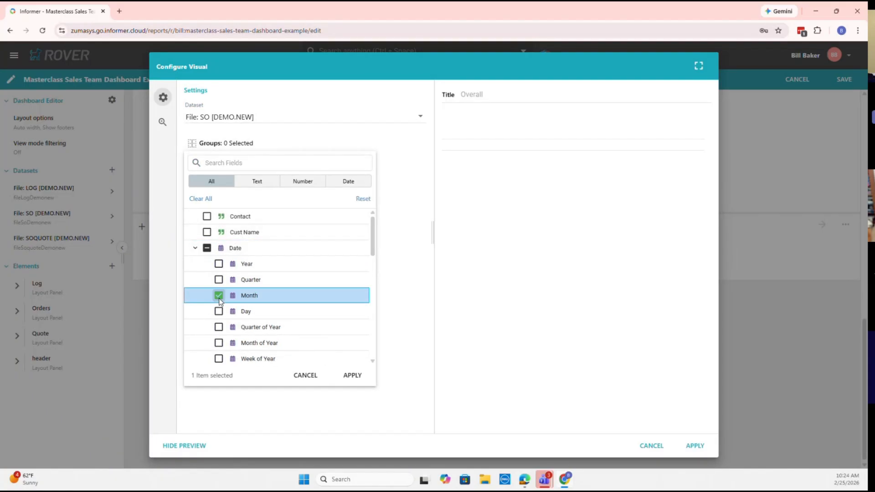
click(207, 232)
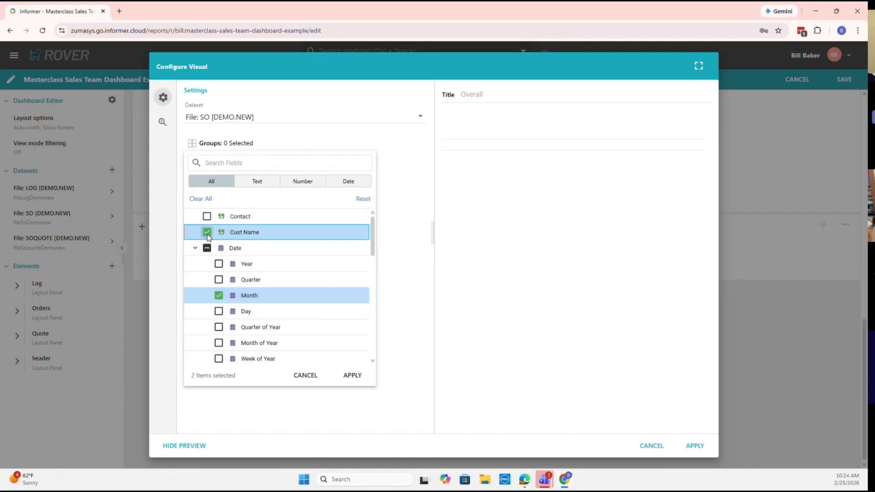
scroll(338, 263, down, 3)
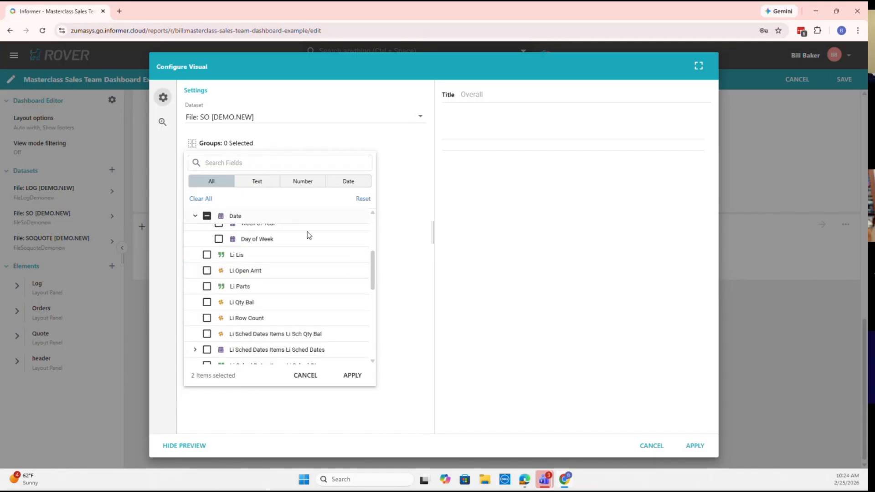
click(207, 270)
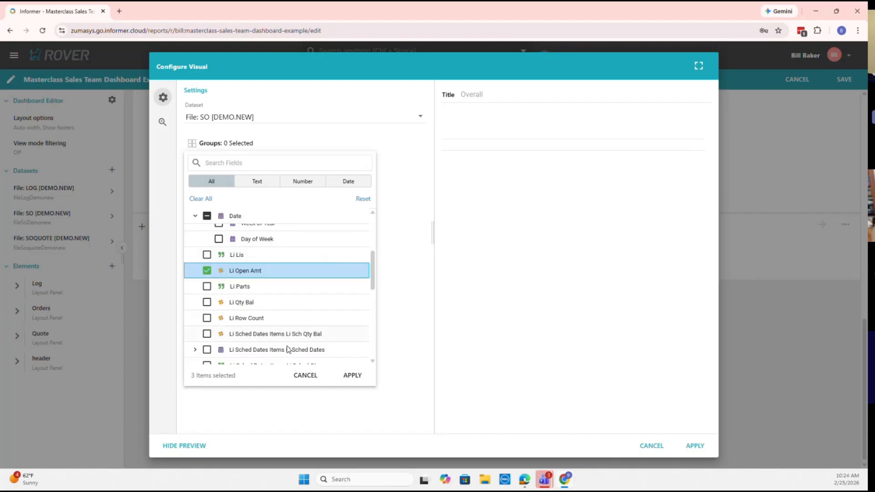
click(351, 375)
click(693, 449)
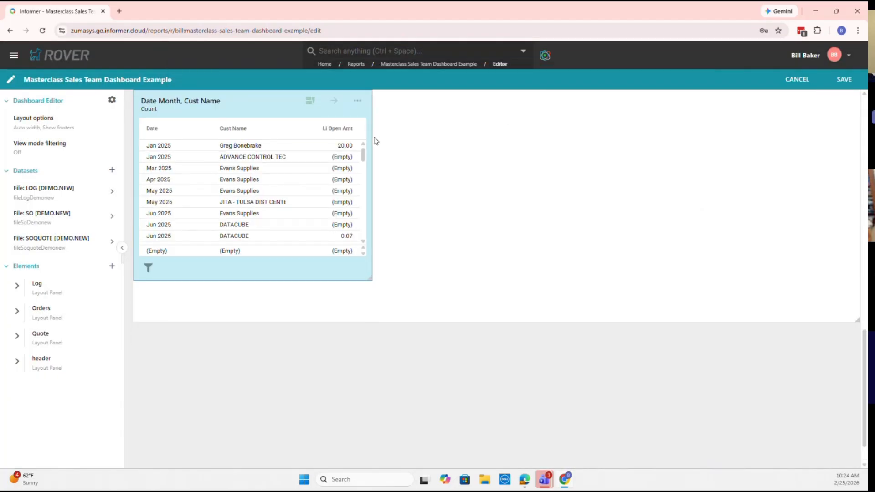
- Widen the summary table in the Orders panel, then inspect the records behind its Jan 2025 open amount of 20.00 and close them
drag(373, 139, 706, 163)
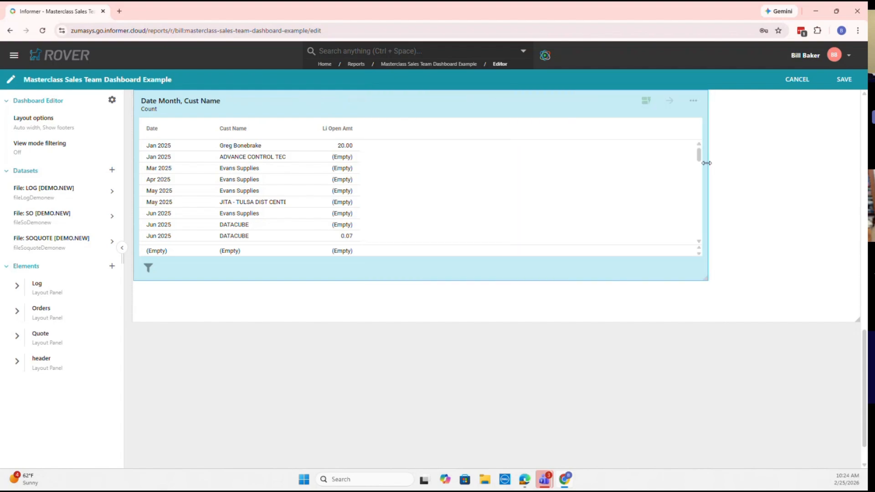
click(354, 146)
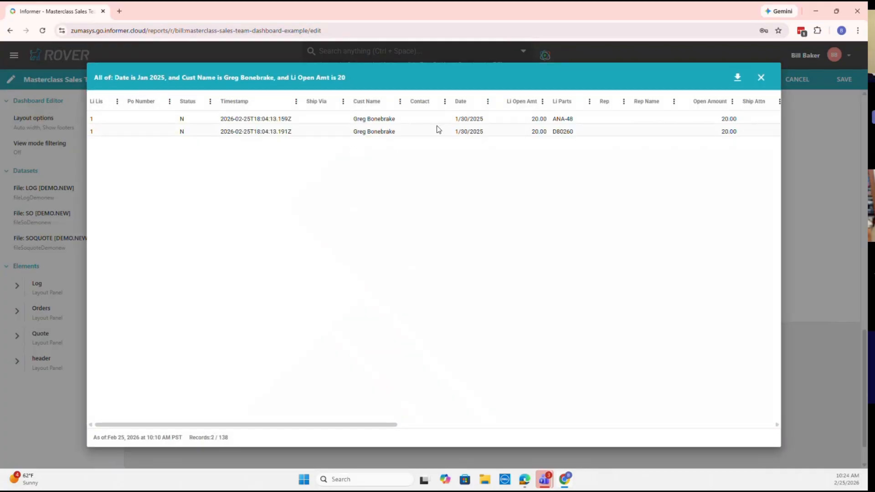
drag(339, 424, 767, 172)
click(761, 77)
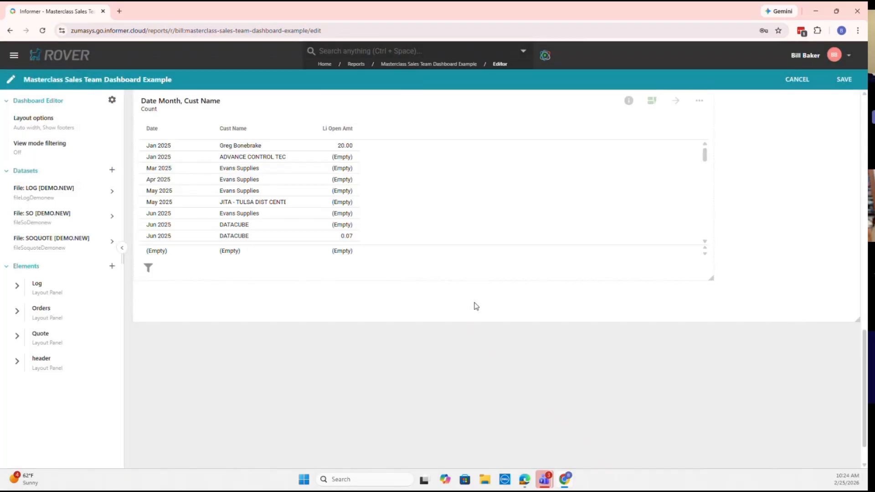
- Save the Masterclass Sales Team Dashboard Example and look through it in view mode
scroll(774, 148, up, 1)
scroll(775, 148, up, 10)
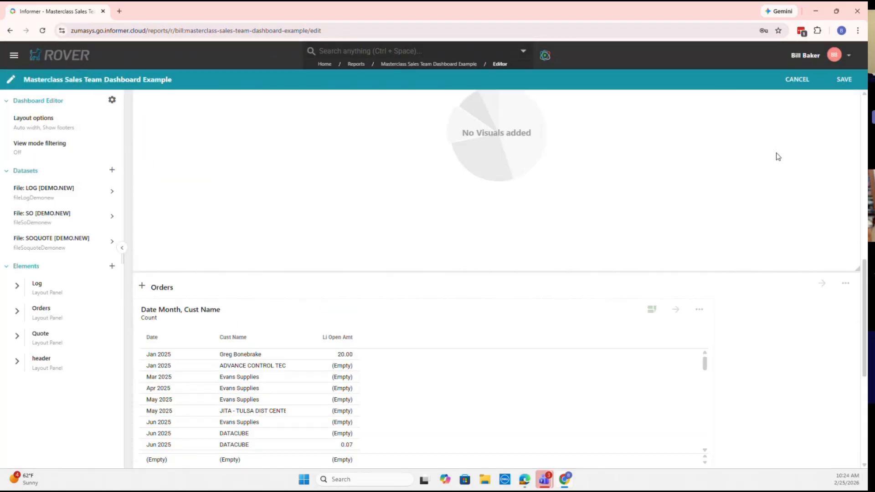
scroll(778, 156, up, 2)
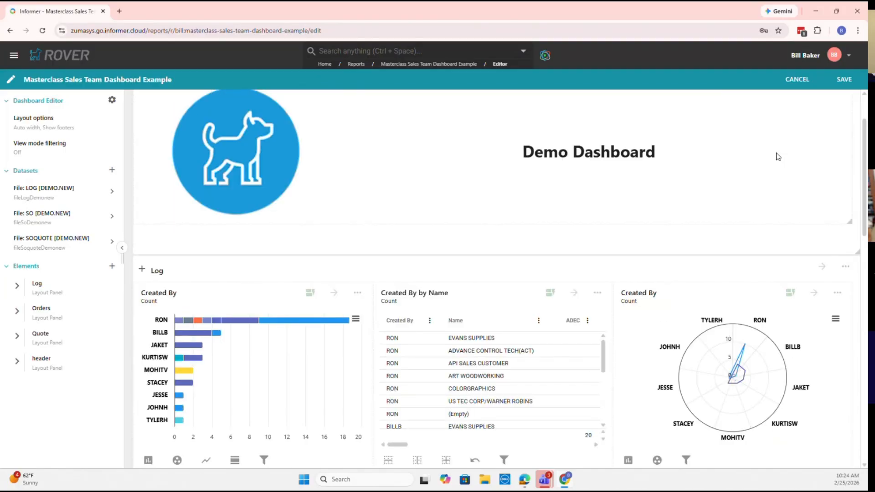
click(842, 81)
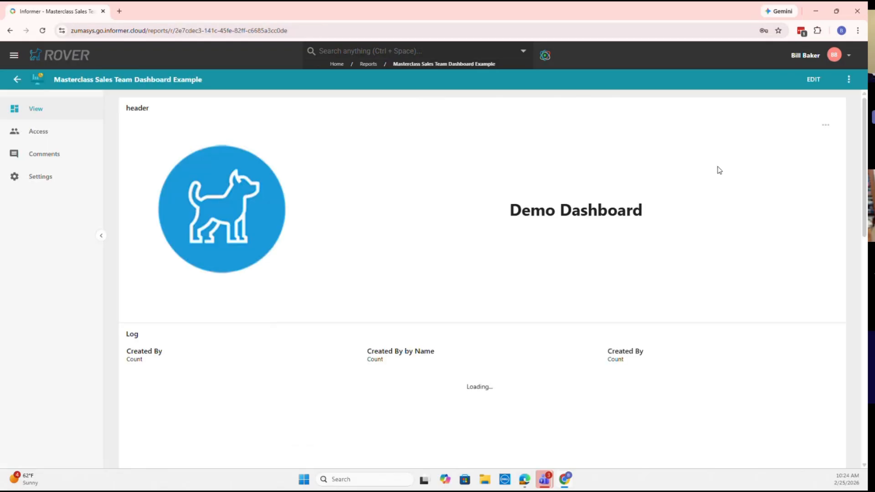
drag(864, 126, 851, 102)
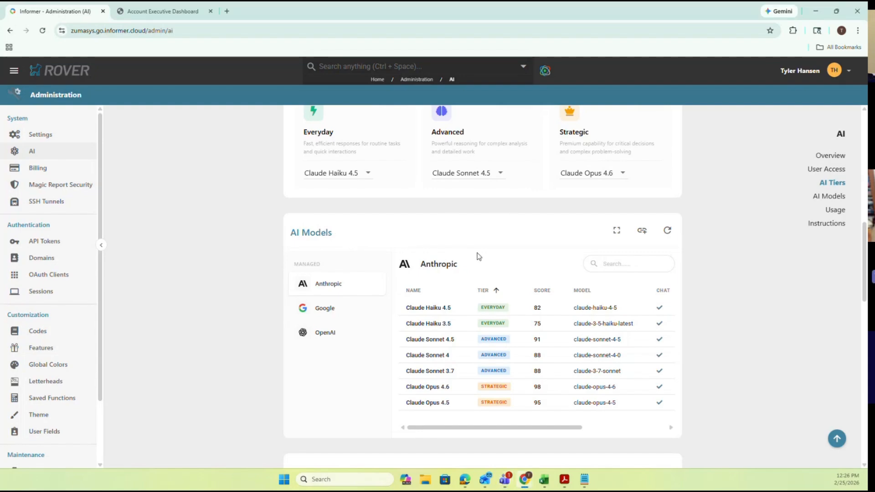
- Open the Data Conversion Assistant and read through its conversation to the latest reply
scroll(478, 256, down, 1)
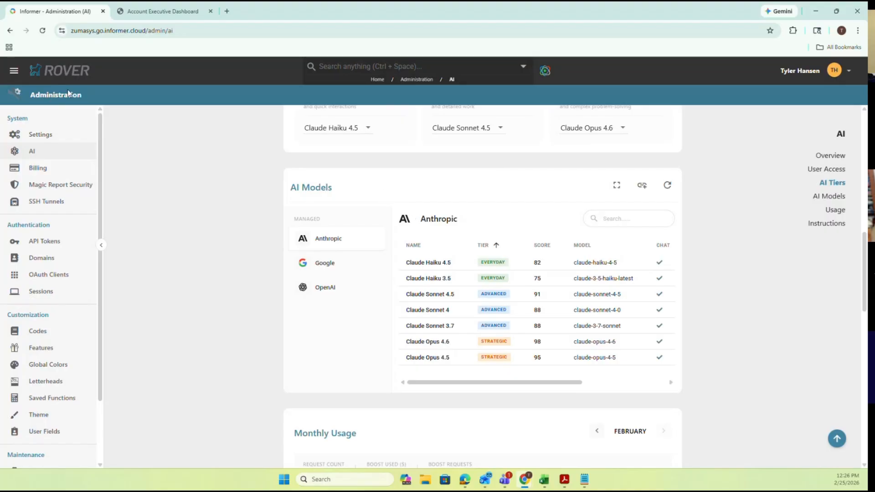
click(14, 72)
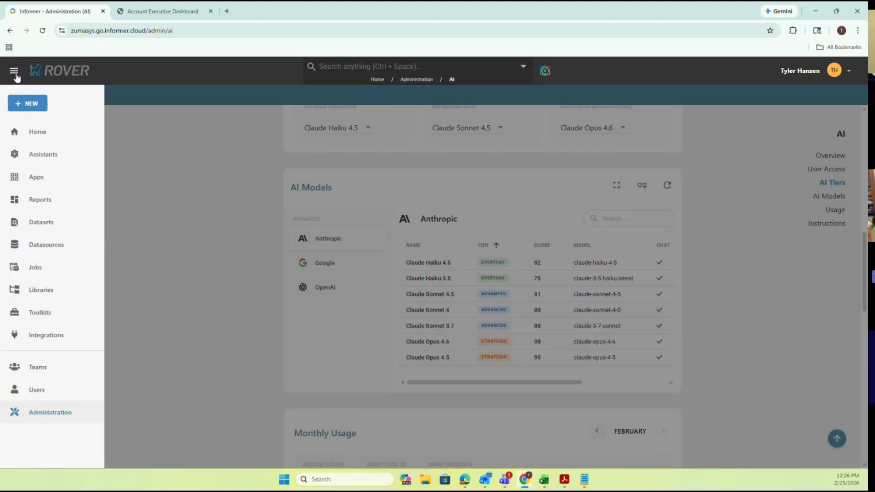
click(54, 158)
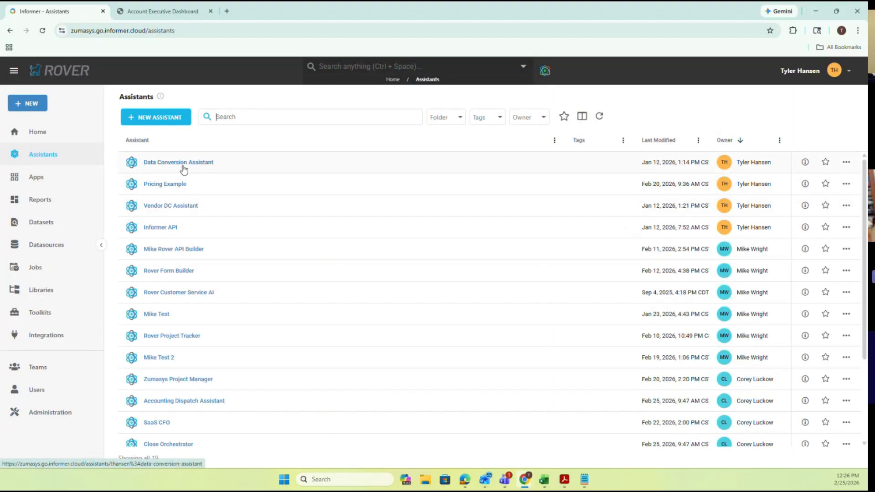
click(197, 164)
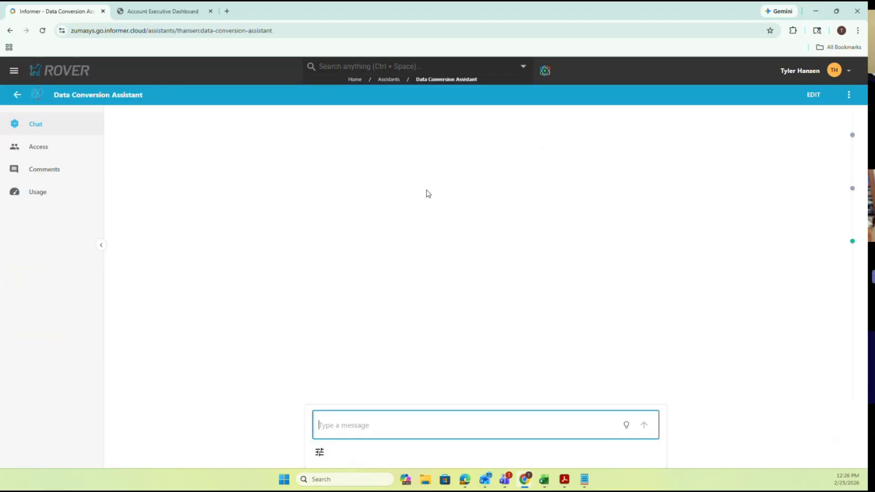
scroll(319, 344, down, 15)
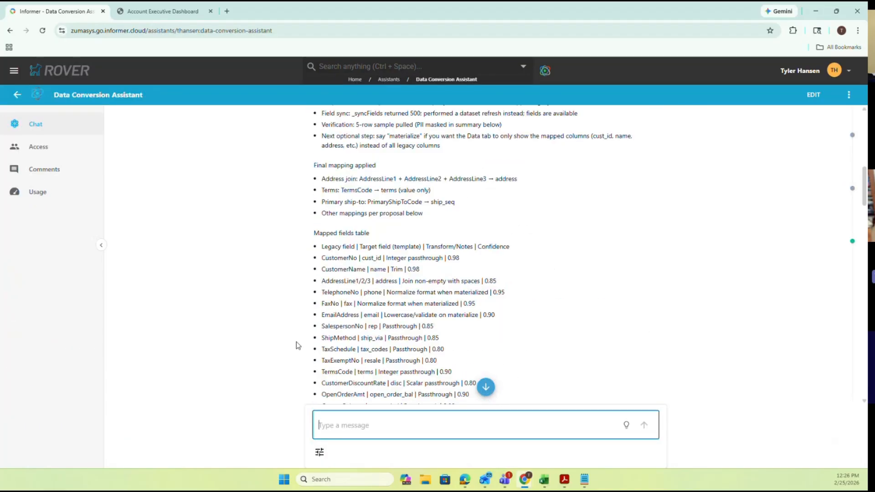
scroll(297, 344, down, 5)
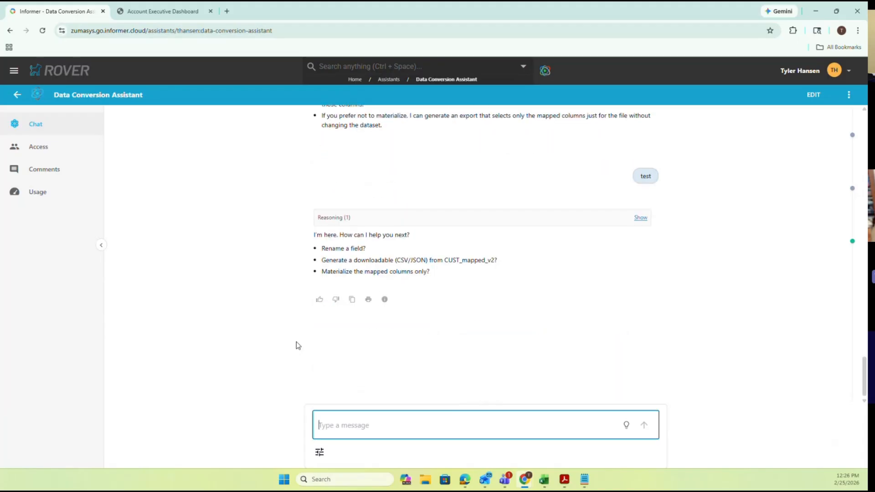
- Examine the context and feature options available for the assistant's chat, then close them
click(320, 452)
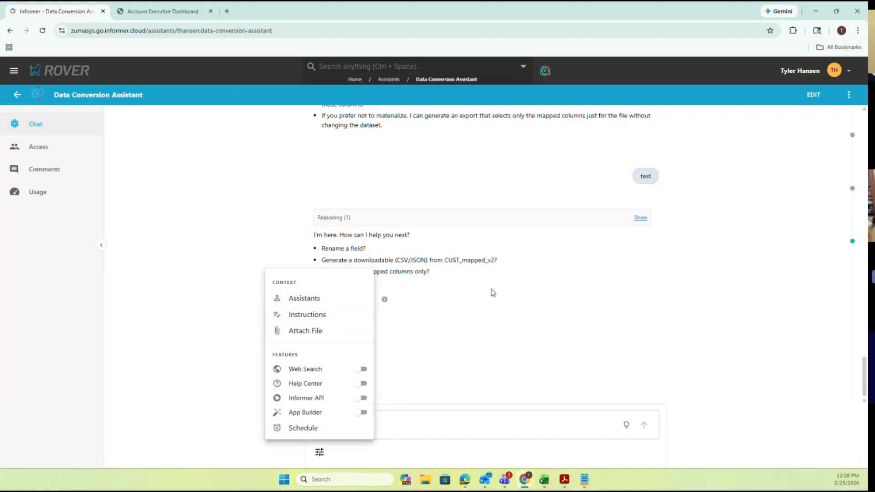
click(498, 315)
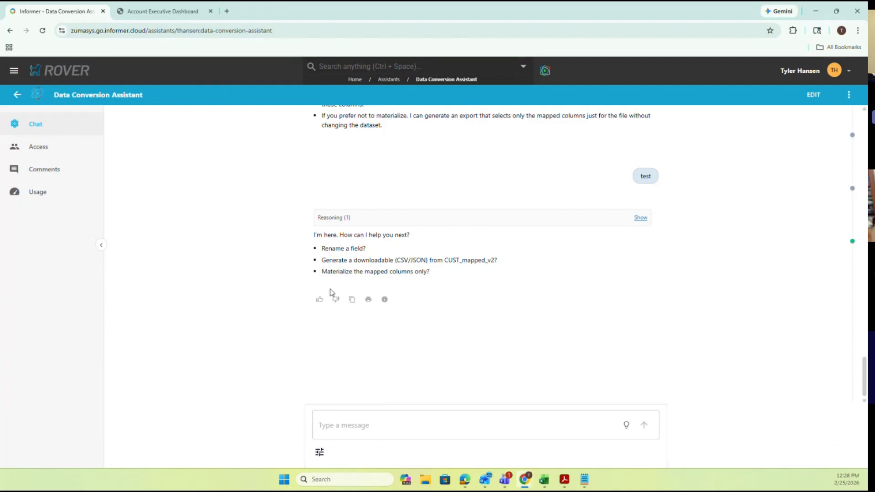
click(319, 452)
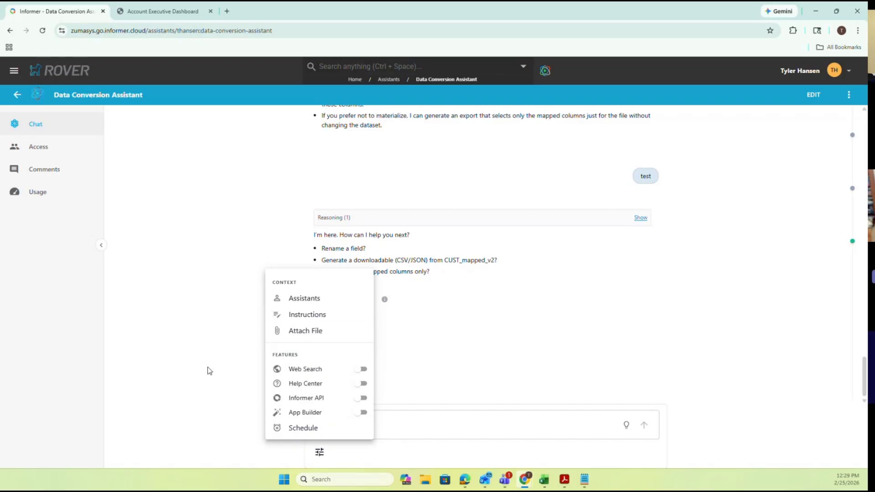
click(210, 207)
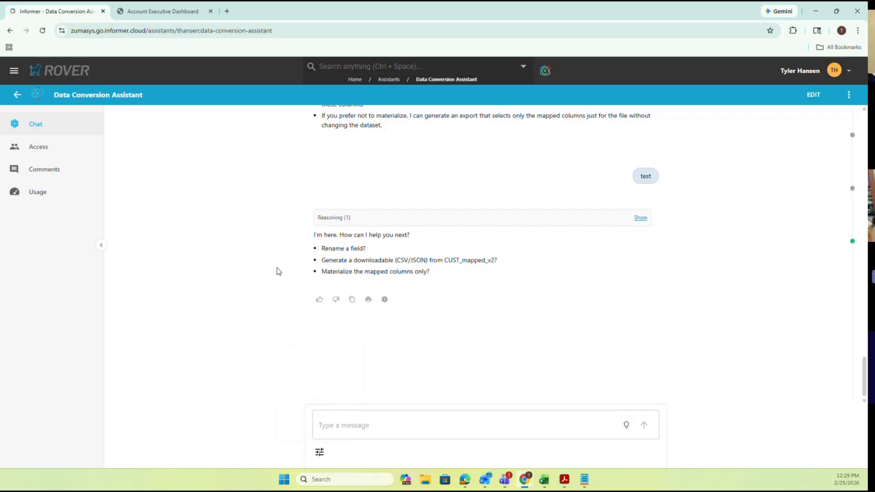
- Open the Account Executive Dashboard app and view its quote summary cards
click(13, 72)
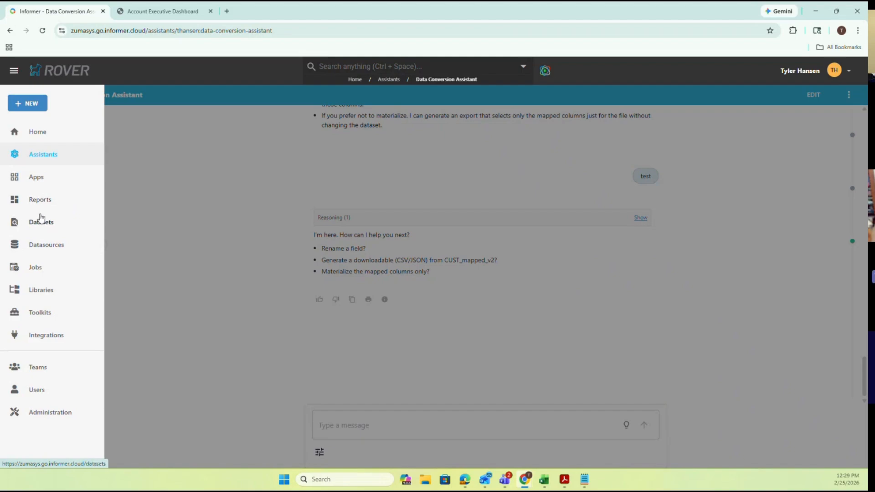
click(44, 187)
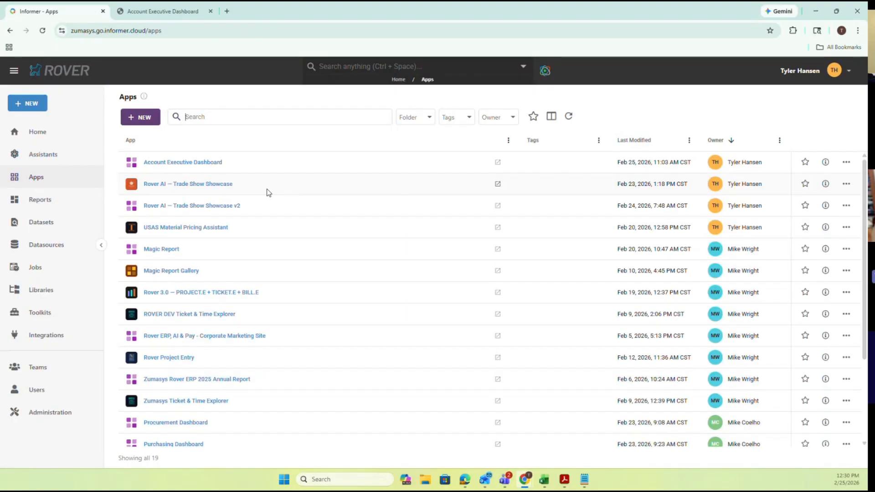
click(193, 163)
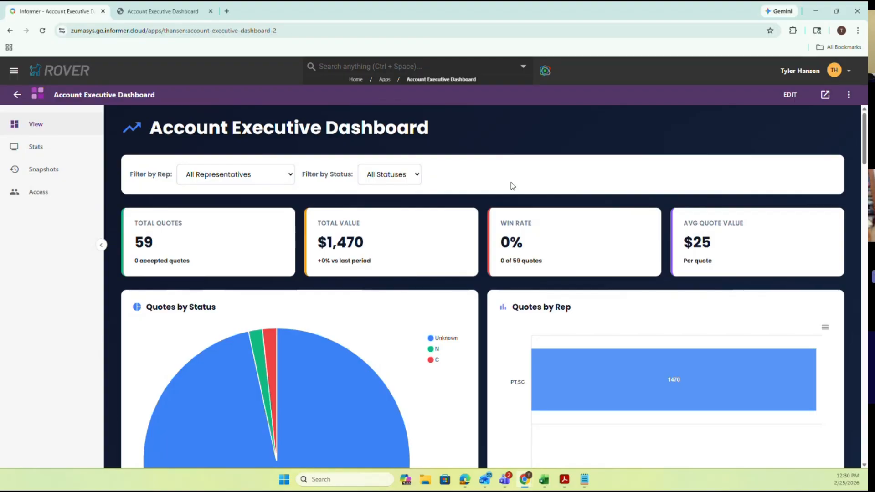
scroll(512, 186, down, 1)
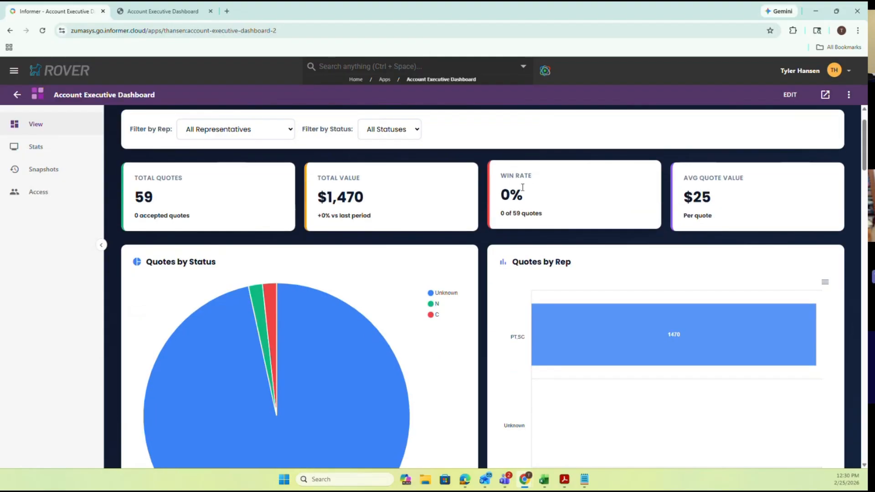
scroll(472, 234, up, 1)
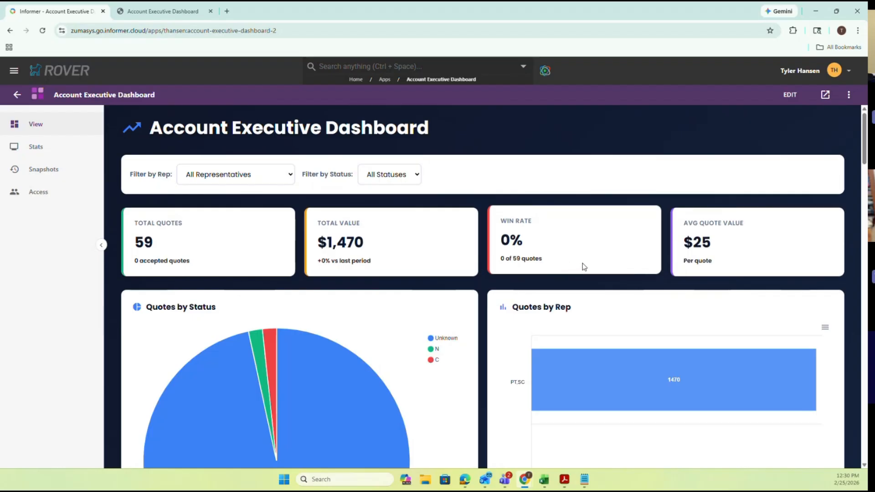
- Check the choices offered by the dashboard's representative and status filters
click(220, 172)
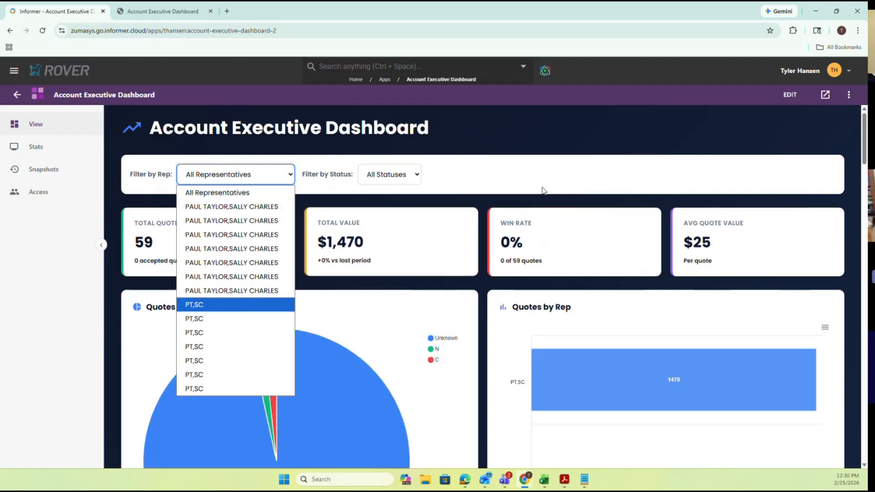
click(412, 175)
click(412, 175)
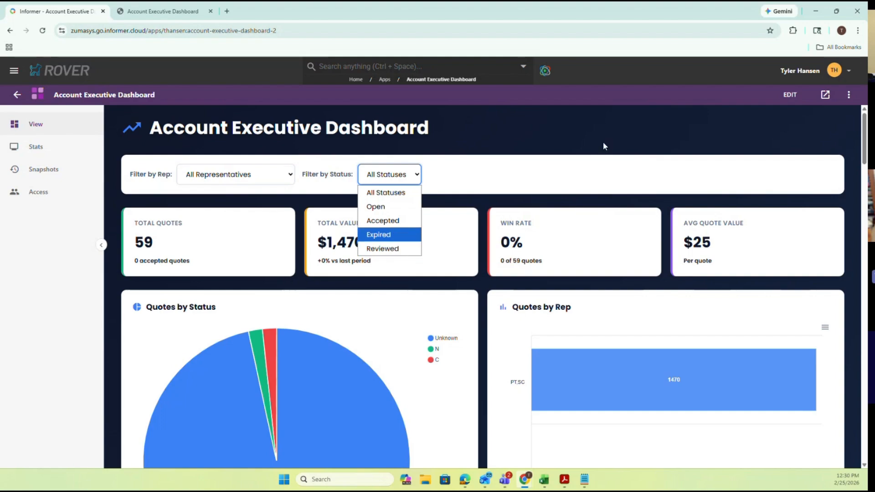
- Examine the quote charts and the Recent Quotes table, then return to the dashboard's summary cards
scroll(603, 274, down, 8)
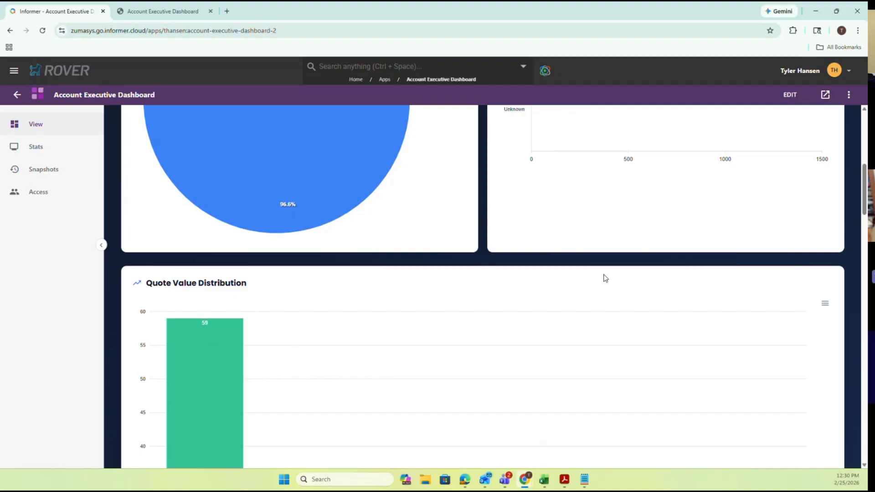
scroll(605, 278, down, 9)
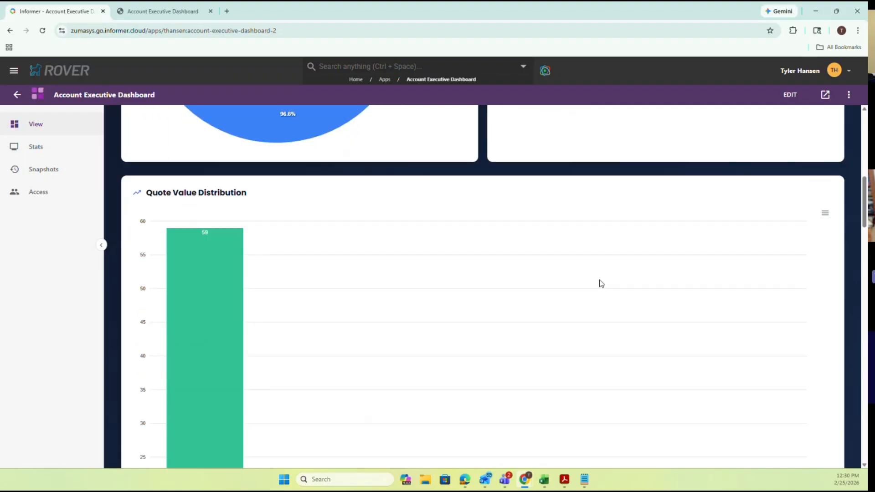
scroll(602, 283, down, 7)
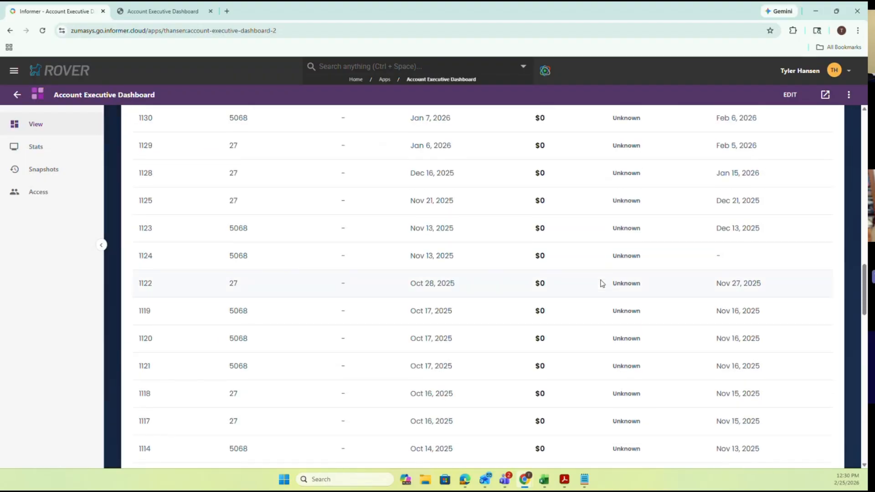
scroll(601, 283, up, 6)
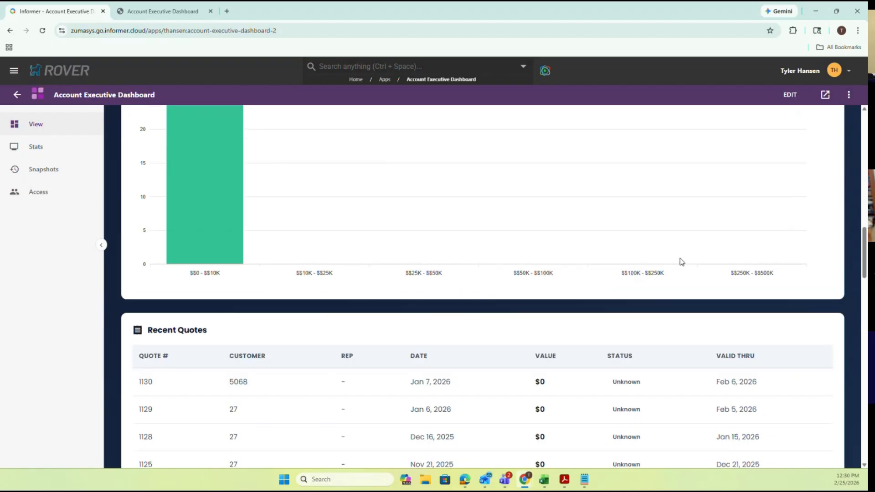
scroll(588, 276, up, 7)
scroll(587, 318, up, 8)
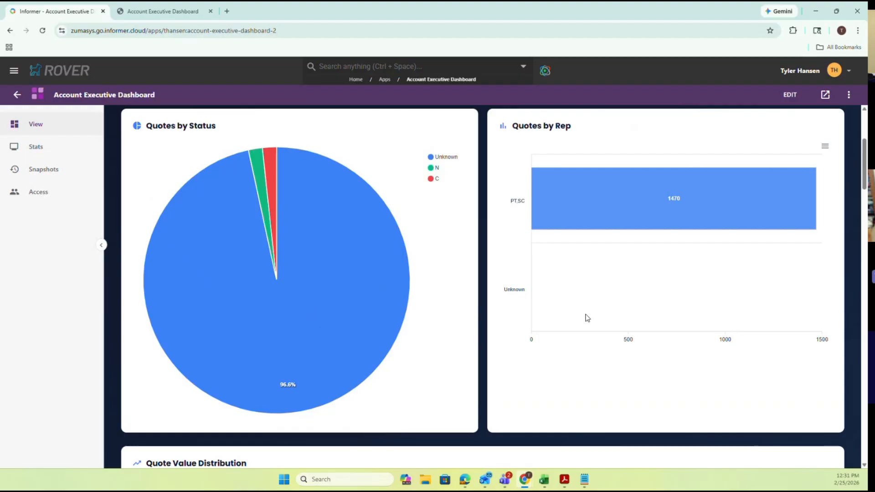
scroll(587, 318, down, 11)
scroll(587, 318, down, 10)
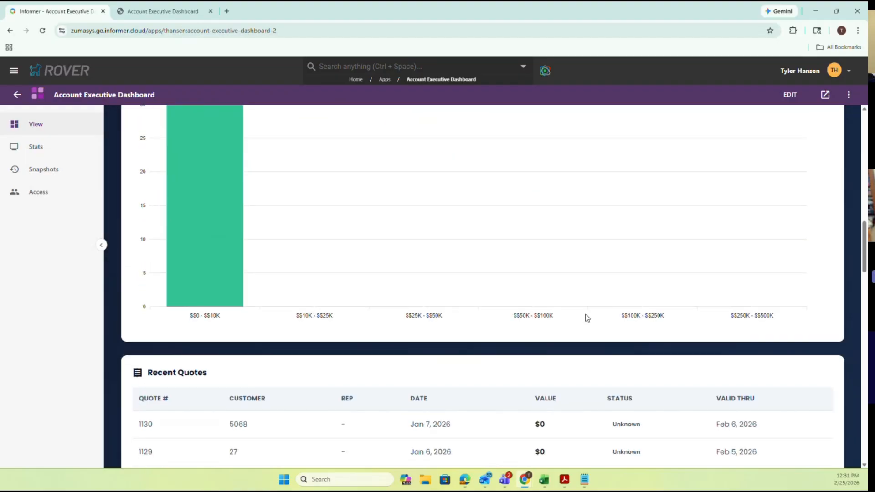
scroll(587, 318, down, 5)
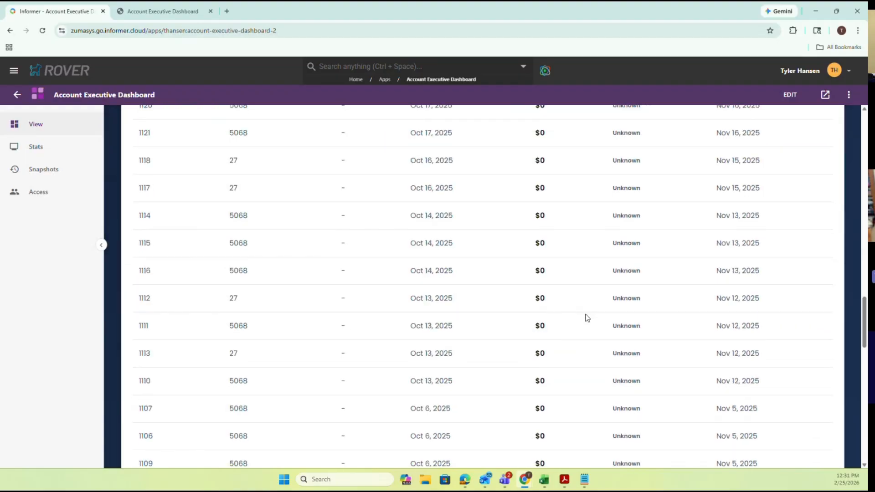
scroll(587, 318, up, 20)
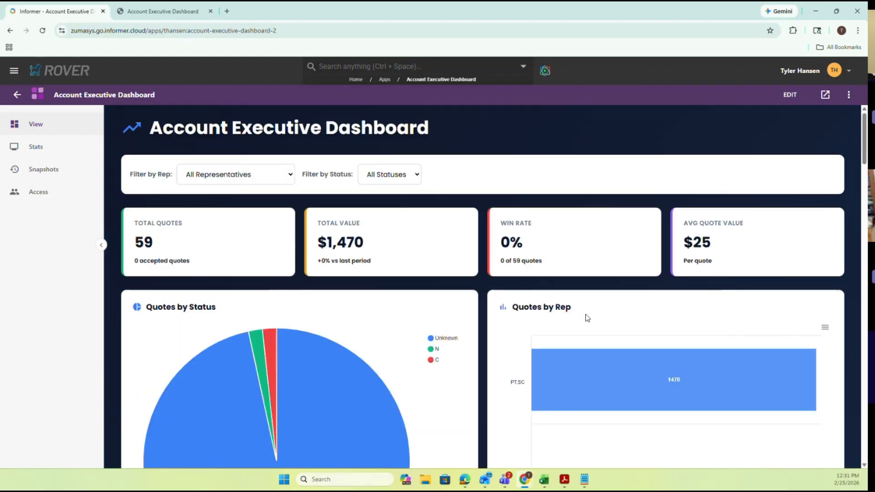